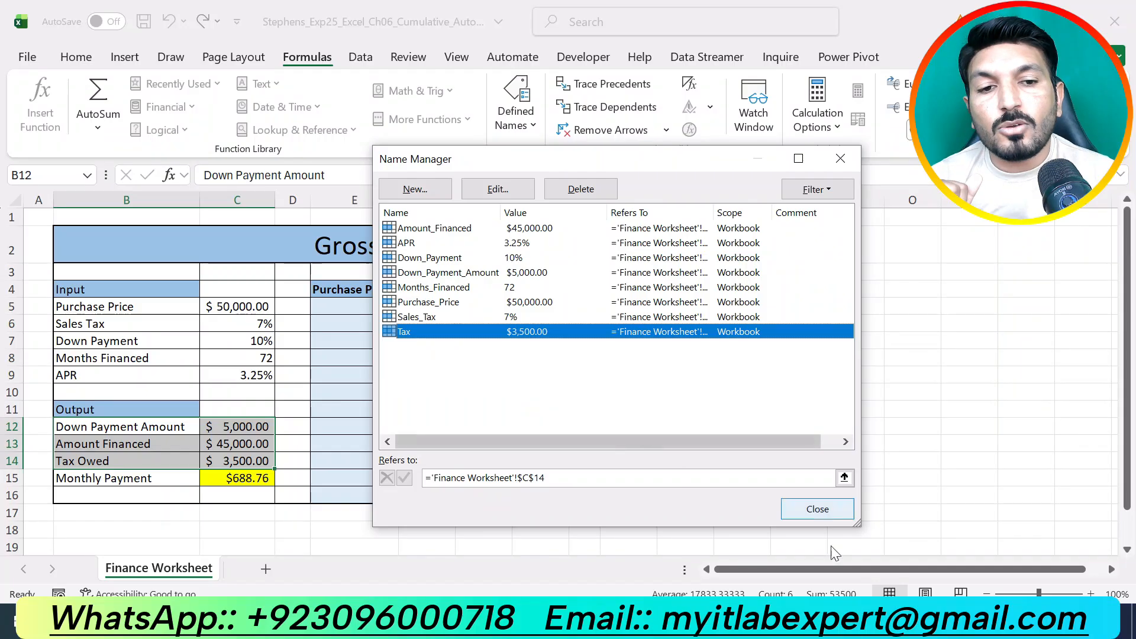
Close the Name Manager, switch to the Word instructions, and move the yellow highlight from step 3 to step 4.
{"action": "left_click", "coordinate": [814, 515]}
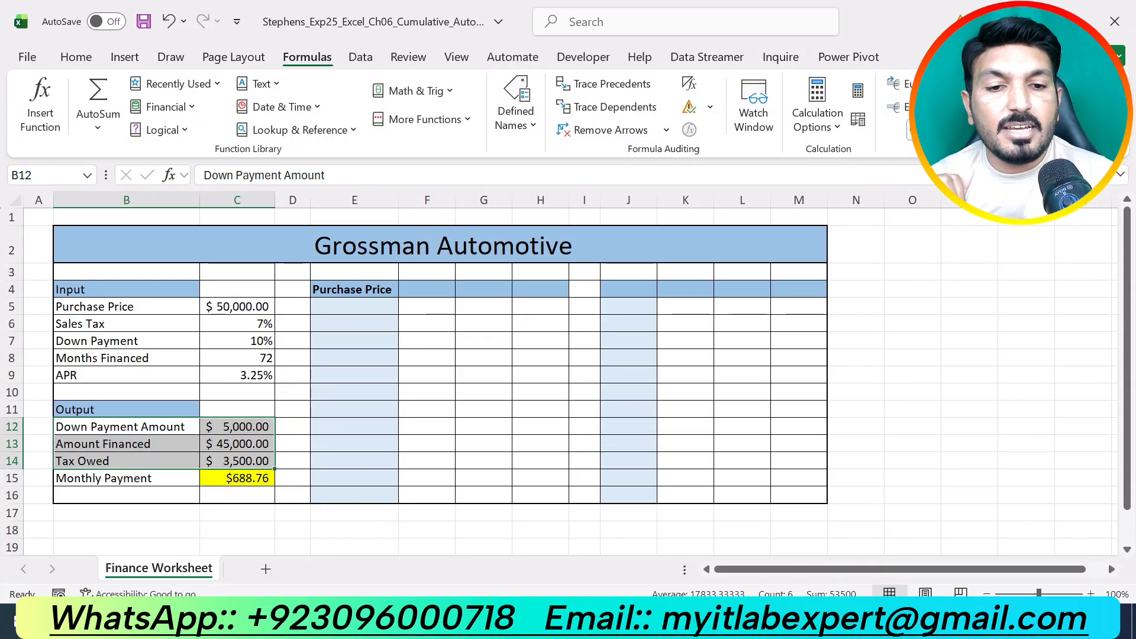
{"action": "left_click", "coordinate": [595, 620]}
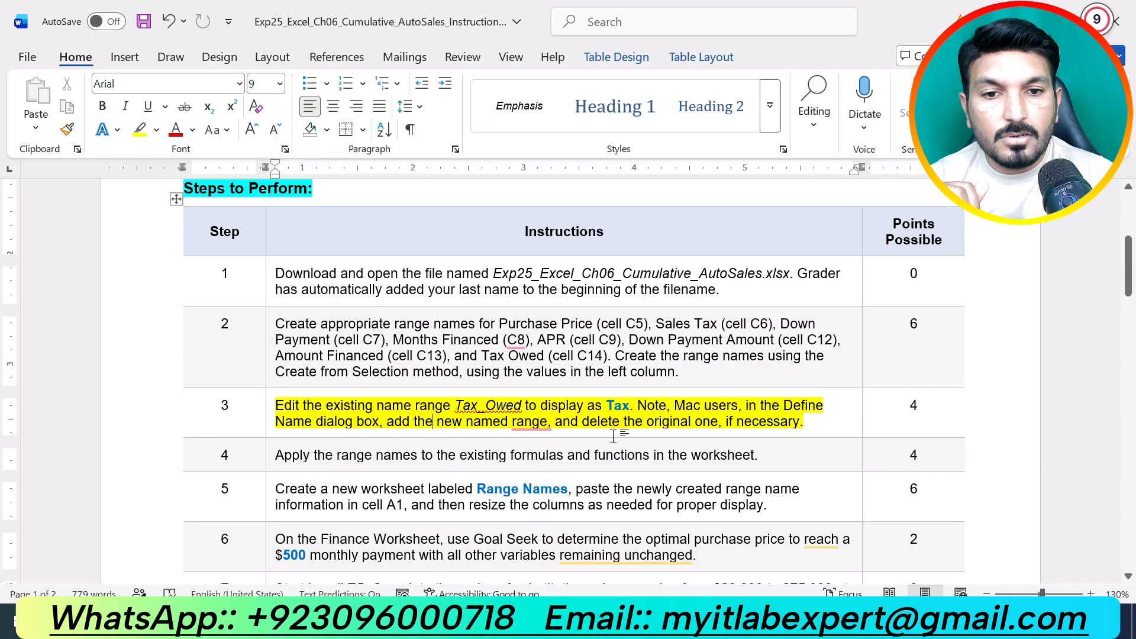
{"action": "triple_click", "coordinate": [722, 439]}
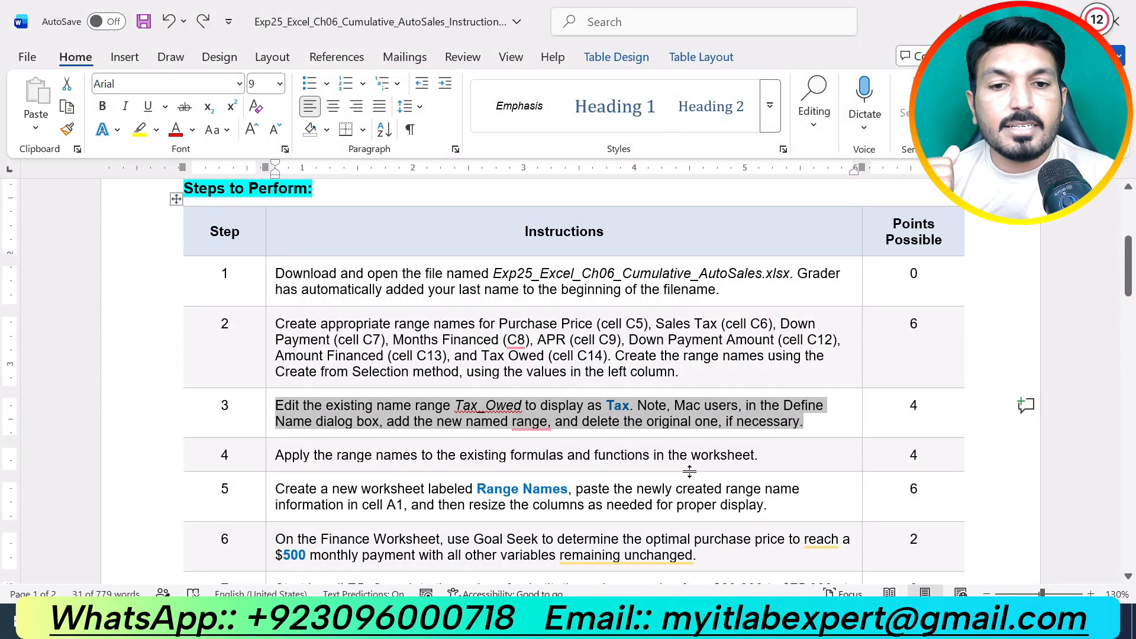
{"action": "left_click_drag", "start_coordinate": [760, 456], "coordinate": [274, 456]}
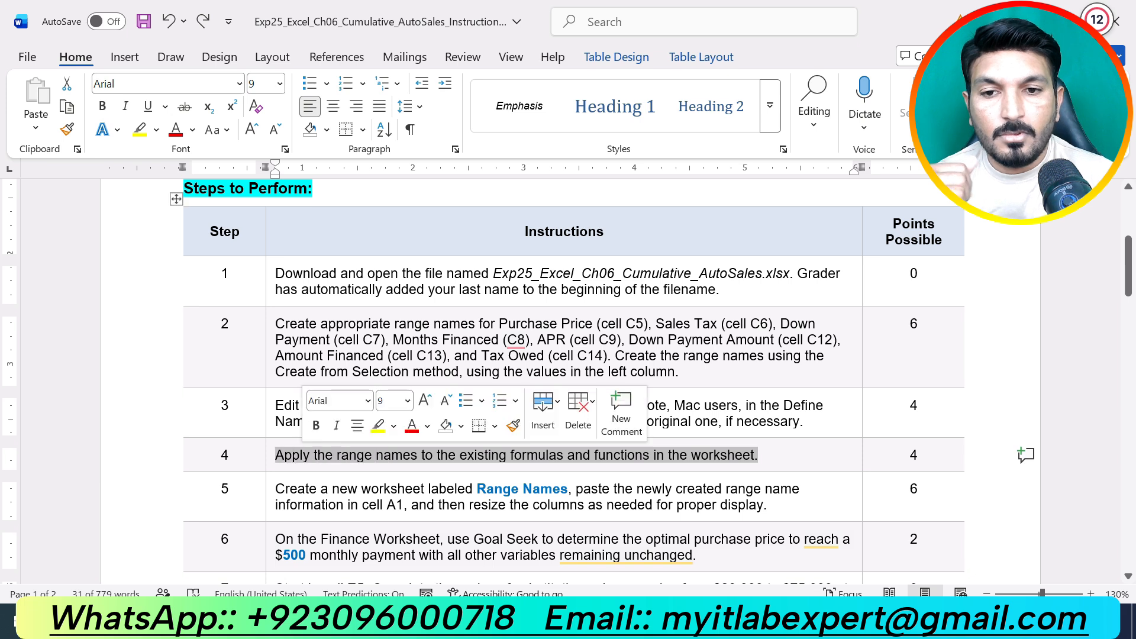
{"action": "left_click", "coordinate": [378, 426]}
{"action": "left_click", "coordinate": [536, 471]}
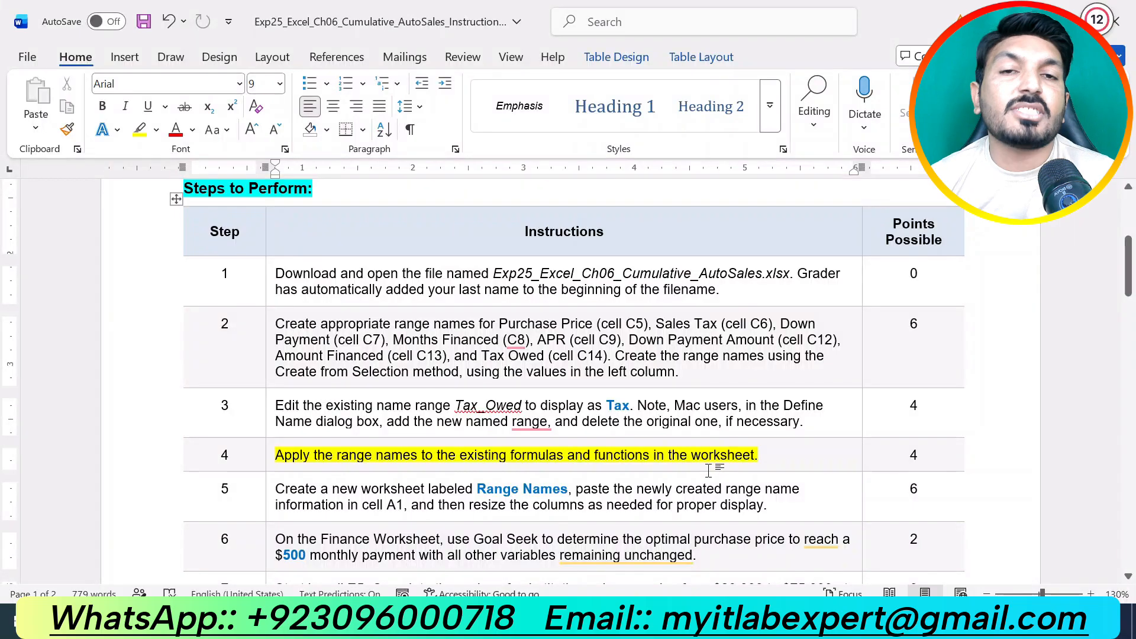
Switch to the Excel workbook and examine the cell references in the output formulas in C12 through C15.
{"action": "left_click", "coordinate": [485, 620]}
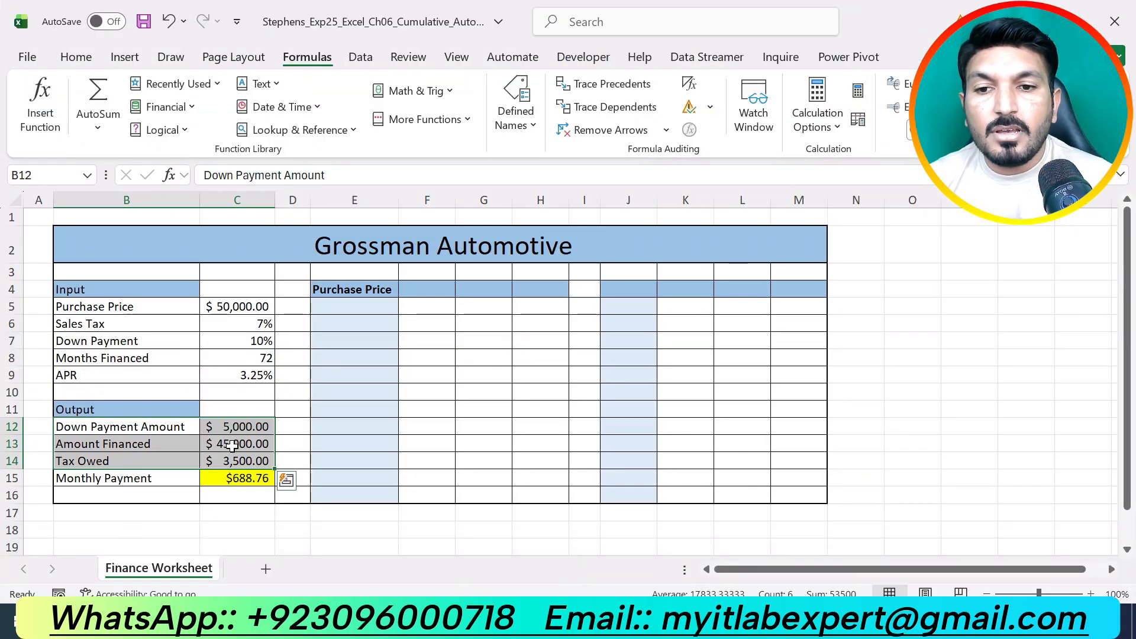
{"action": "left_click", "coordinate": [245, 427]}
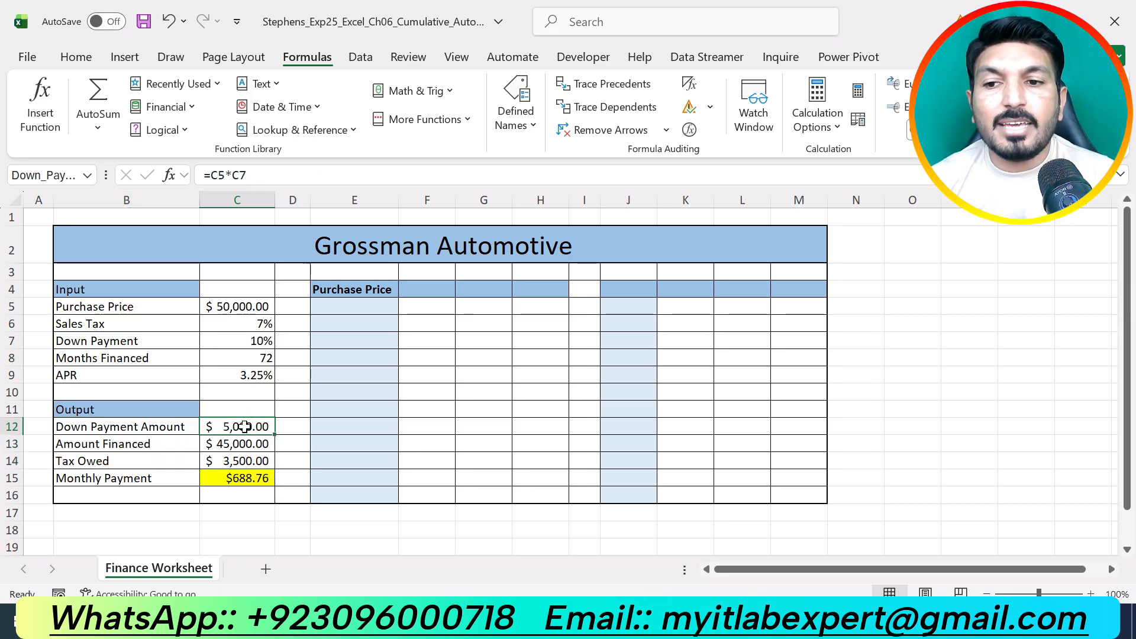
{"action": "left_click", "coordinate": [245, 444]}
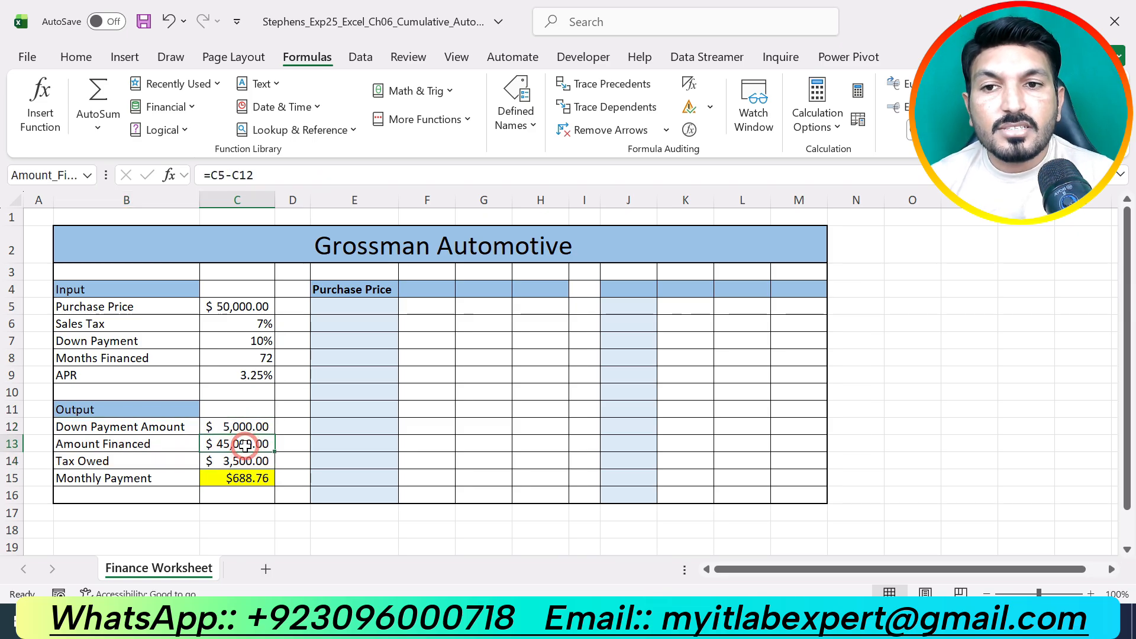
{"action": "left_click", "coordinate": [247, 461]}
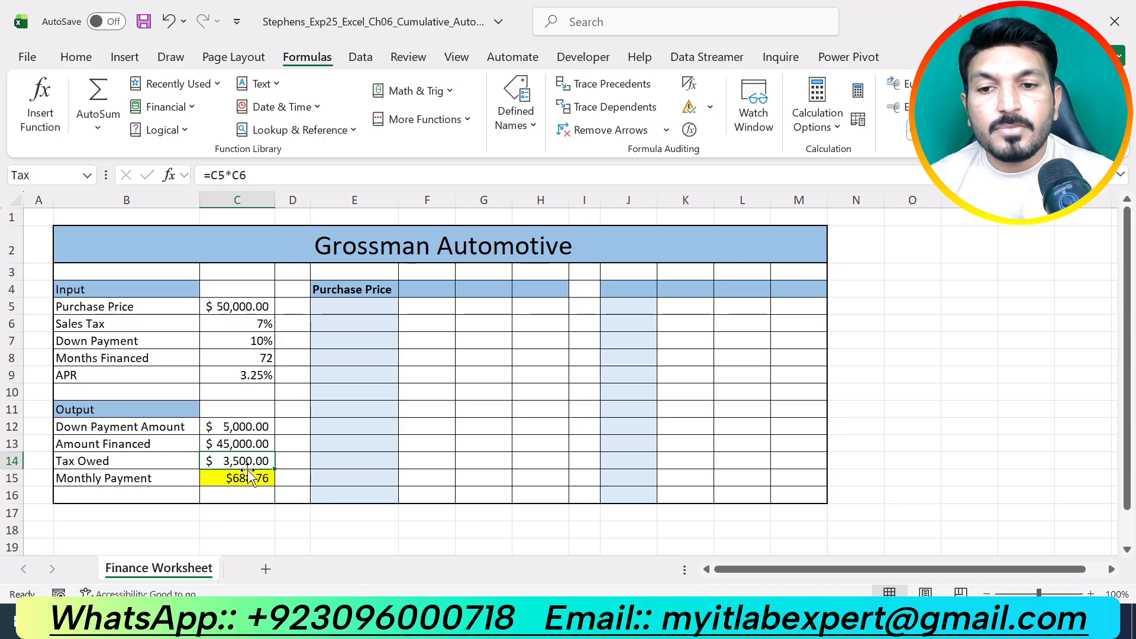
{"action": "left_click", "coordinate": [247, 478]}
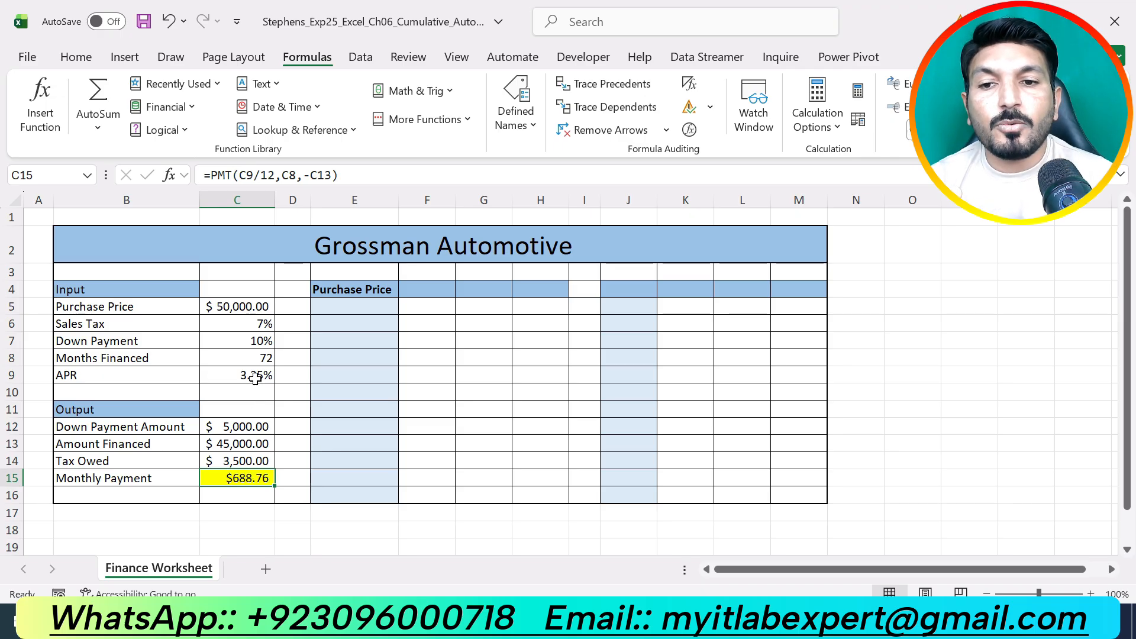
{"action": "left_click", "coordinate": [255, 379]}
Replace the cell references in the Down Payment Amount formula in C12 with range names: =Purchase_Price*Down_Payment.
{"action": "left_click", "coordinate": [246, 429]}
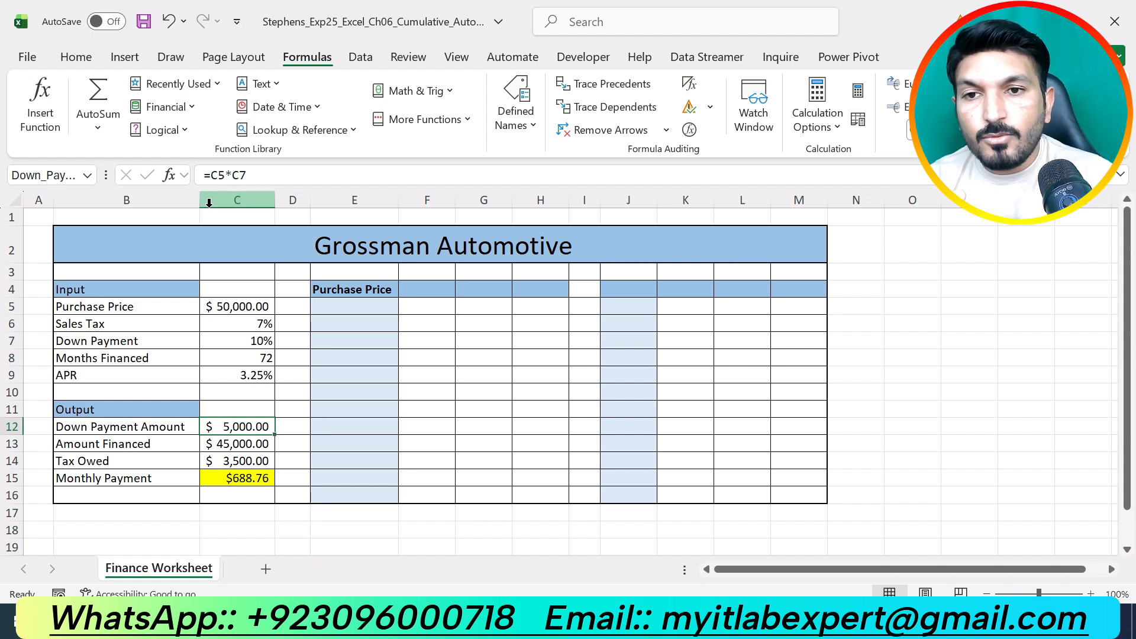
{"action": "left_click", "coordinate": [214, 175]}
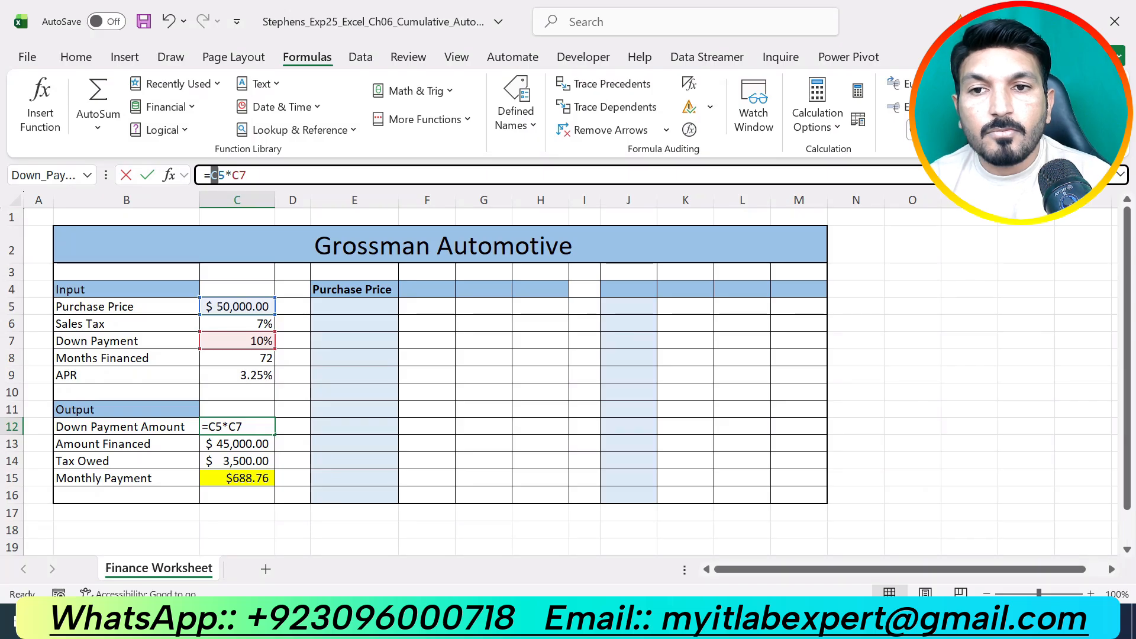
{"action": "left_click_drag", "start_coordinate": [231, 175], "coordinate": [217, 176]}
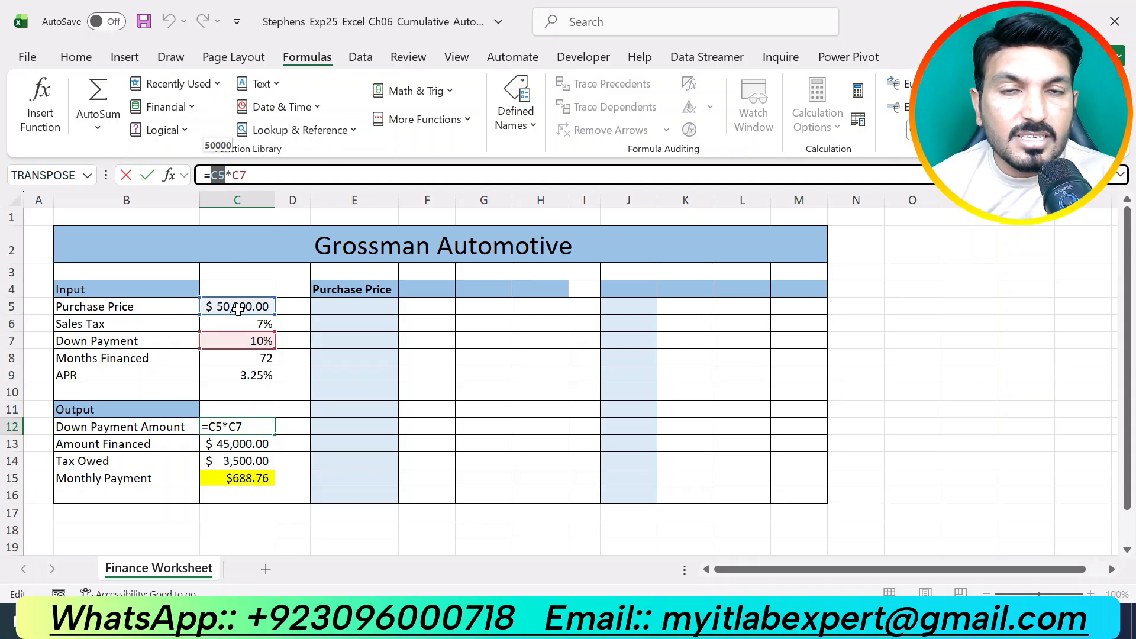
{"action": "left_click", "coordinate": [238, 307]}
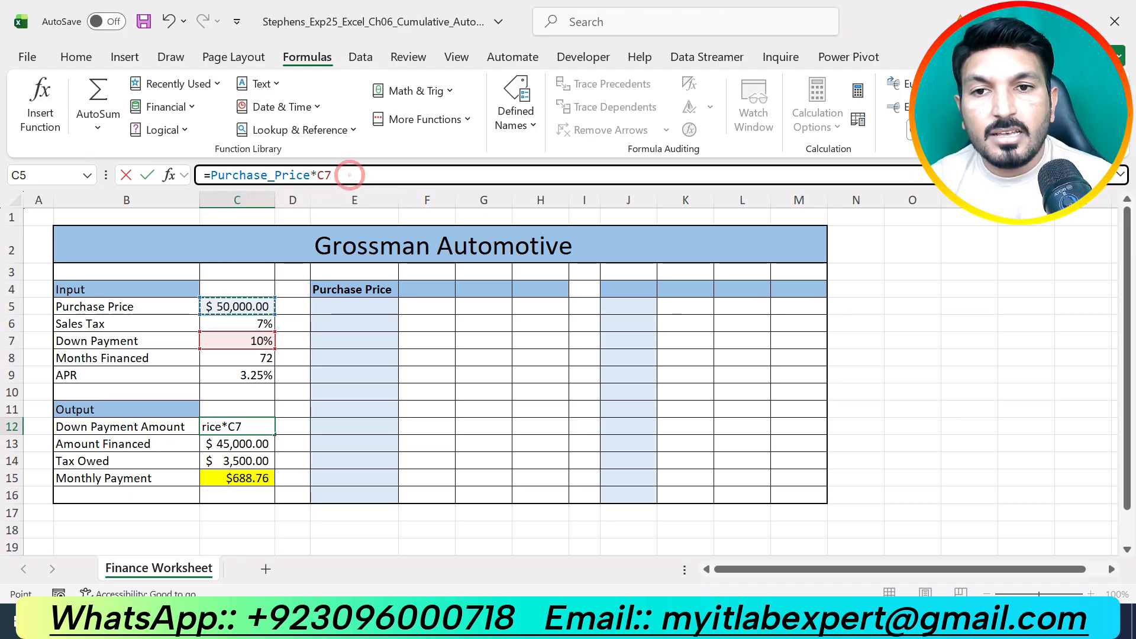
{"action": "double_click", "coordinate": [324, 176]}
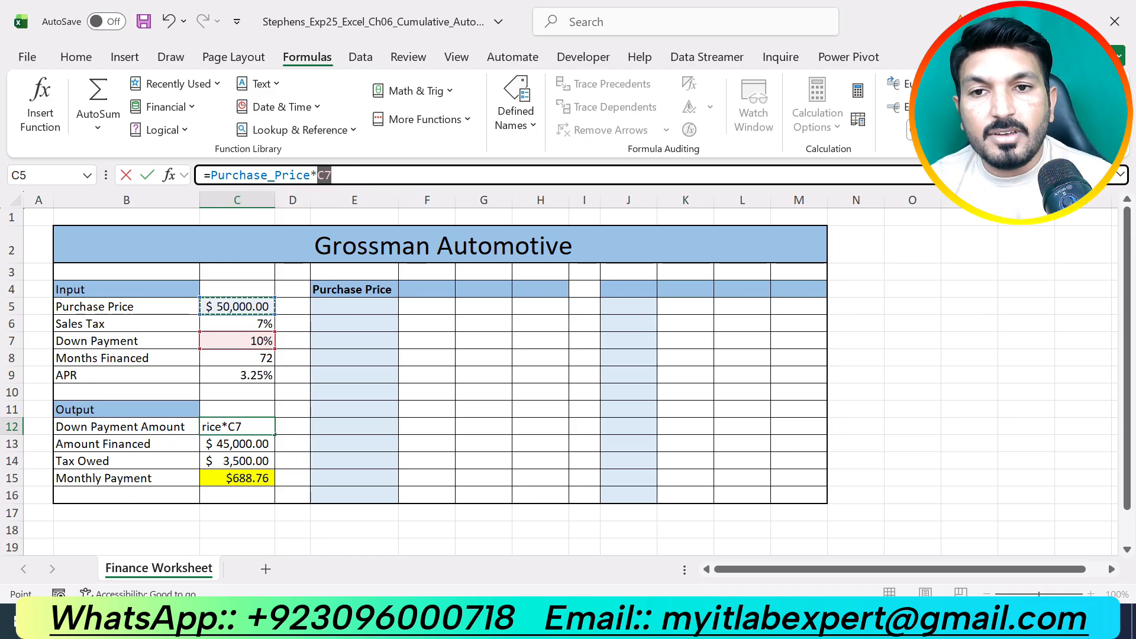
{"action": "left_click", "coordinate": [256, 343]}
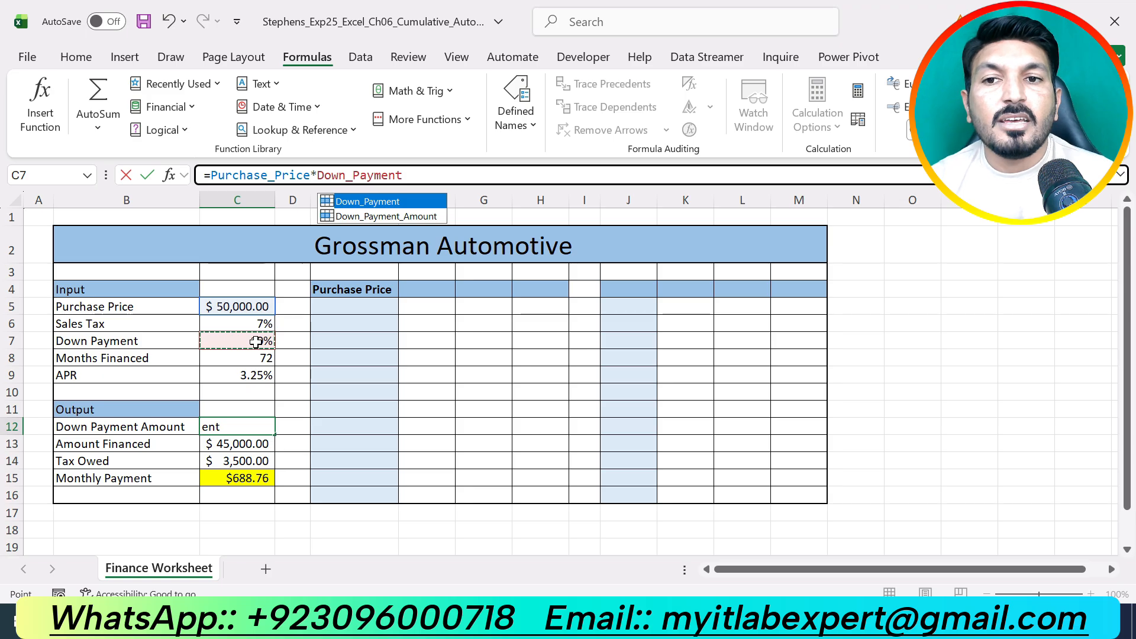
{"action": "key", "text": "Return"}
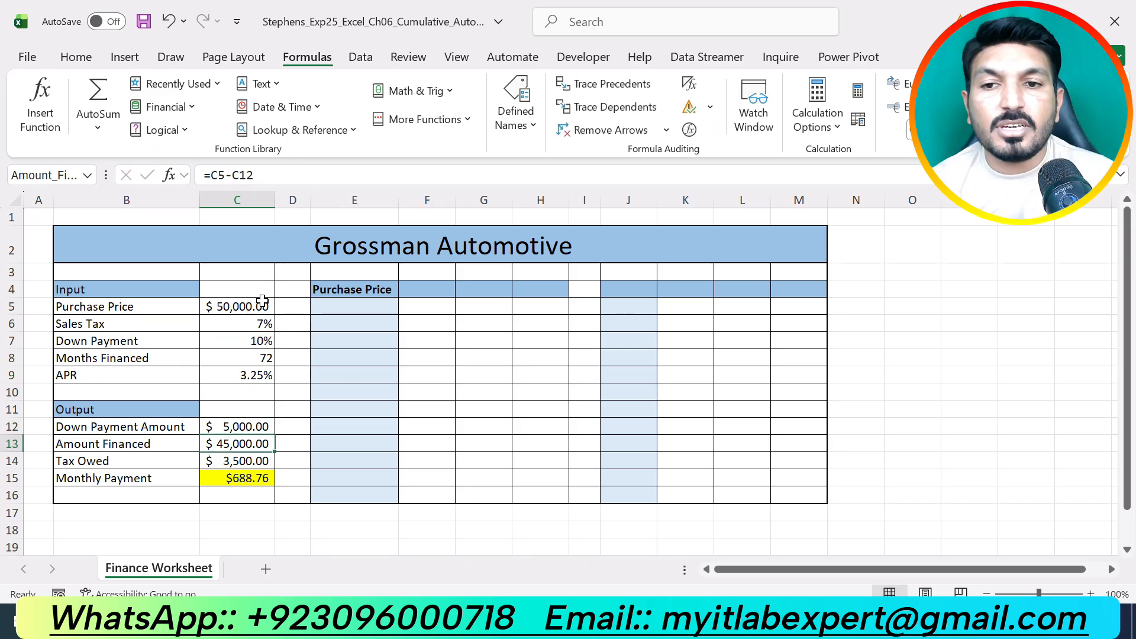
{"action": "left_click", "coordinate": [248, 427]}
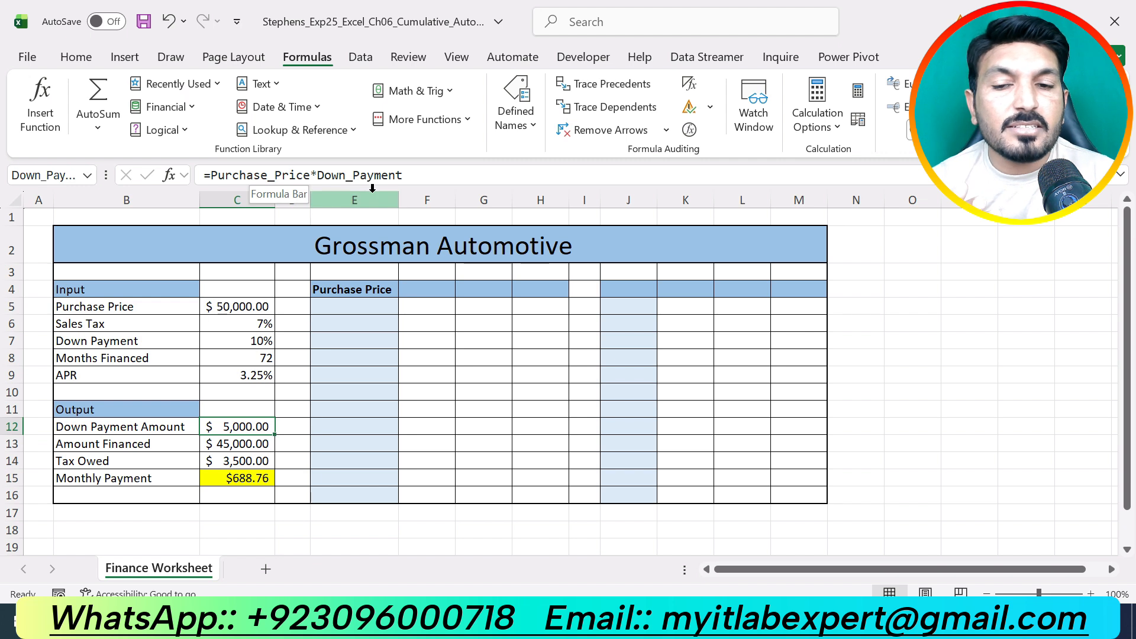
Replace the cell references in the Amount Financed formula in C13 with range names: =Purchase_Price-Down_Payment_Amount.
{"action": "left_click", "coordinate": [263, 445]}
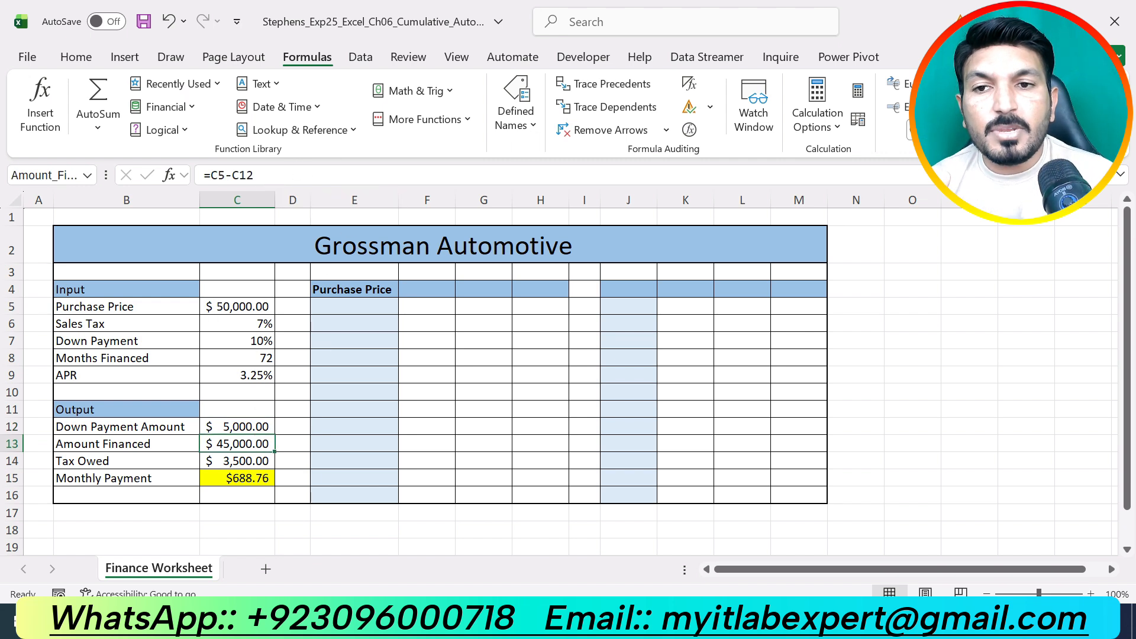
{"action": "double_click", "coordinate": [217, 175]}
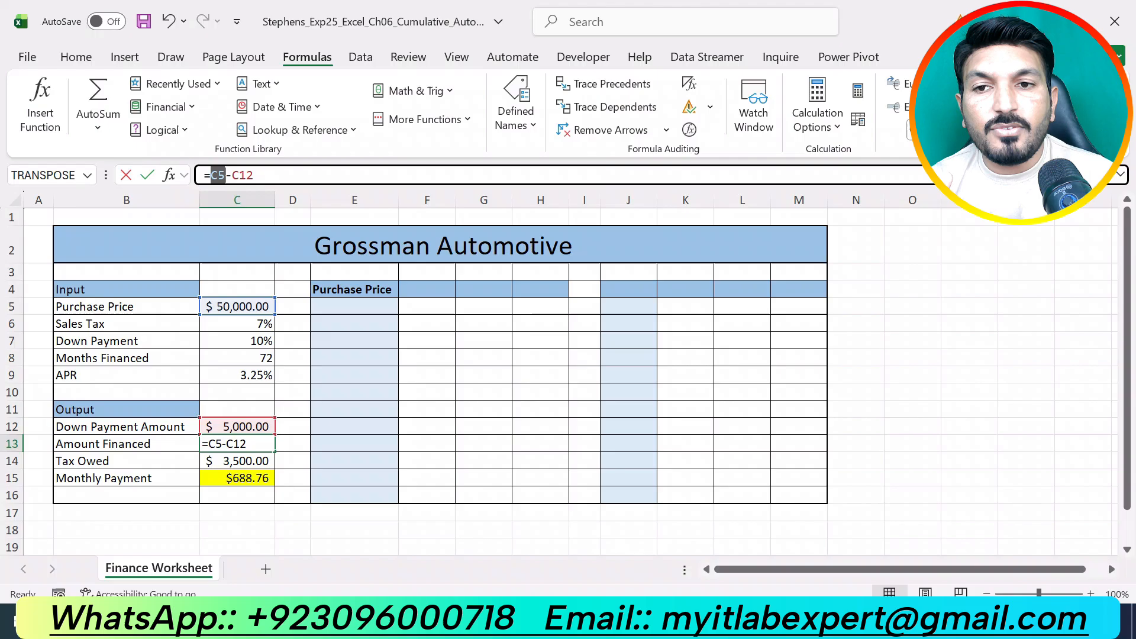
{"action": "left_click", "coordinate": [239, 306]}
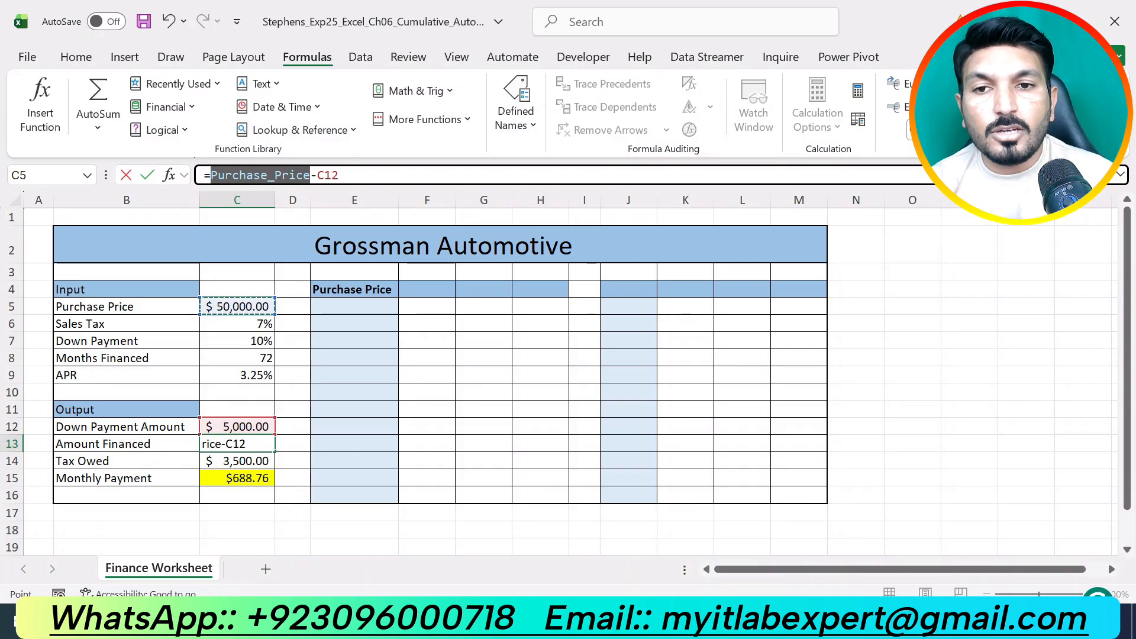
{"action": "double_click", "coordinate": [327, 175]}
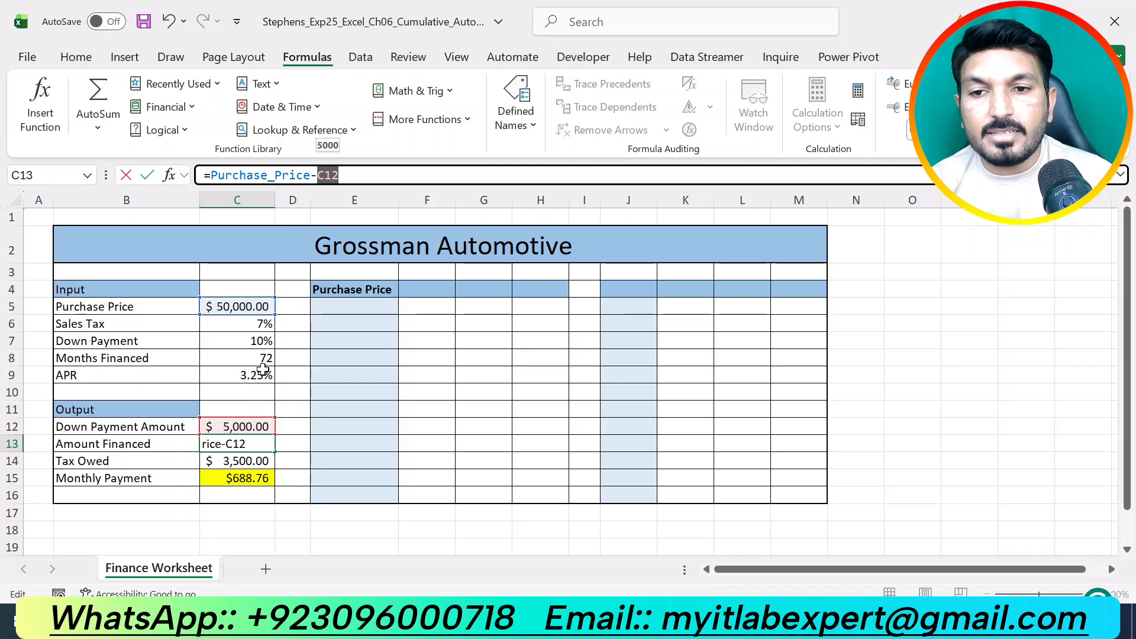
{"action": "left_click", "coordinate": [249, 426]}
{"action": "key", "text": "Return"}
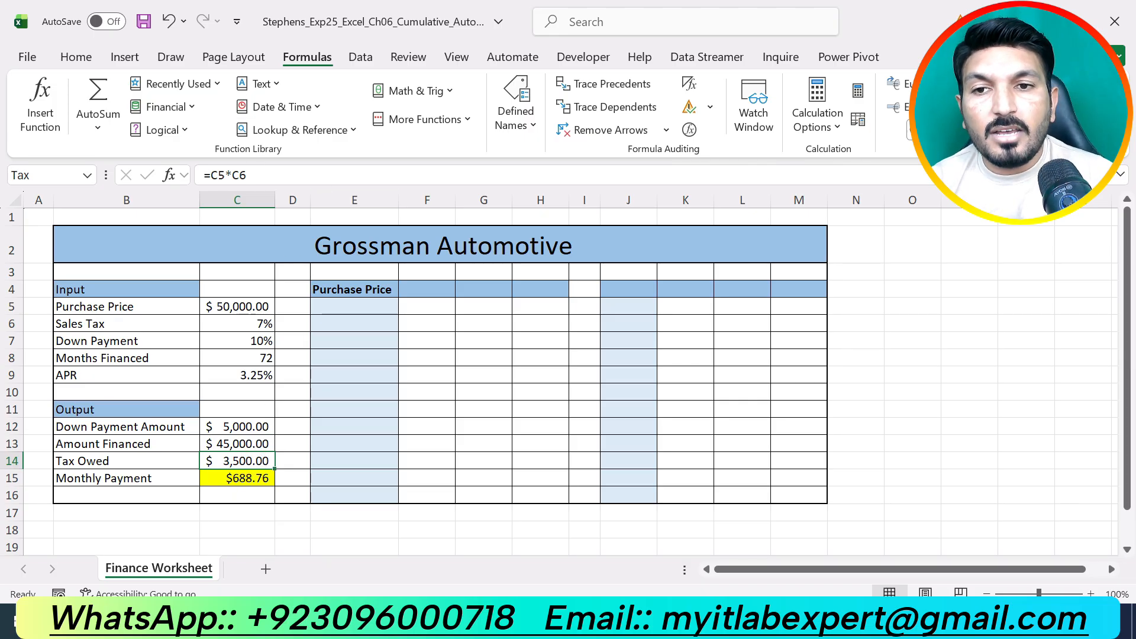
Replace the cell references in the Tax Owed formula in C14 with range names: =Purchase_Price*Sales_Tax.
{"action": "double_click", "coordinate": [217, 175]}
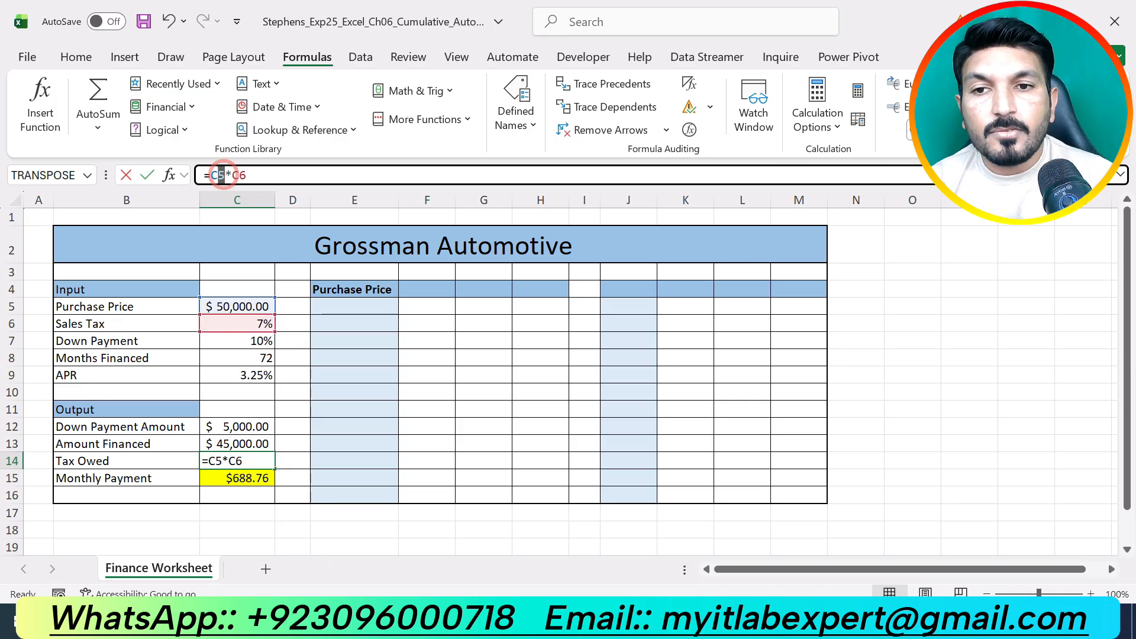
{"action": "left_click", "coordinate": [237, 306]}
{"action": "double_click", "coordinate": [324, 176]}
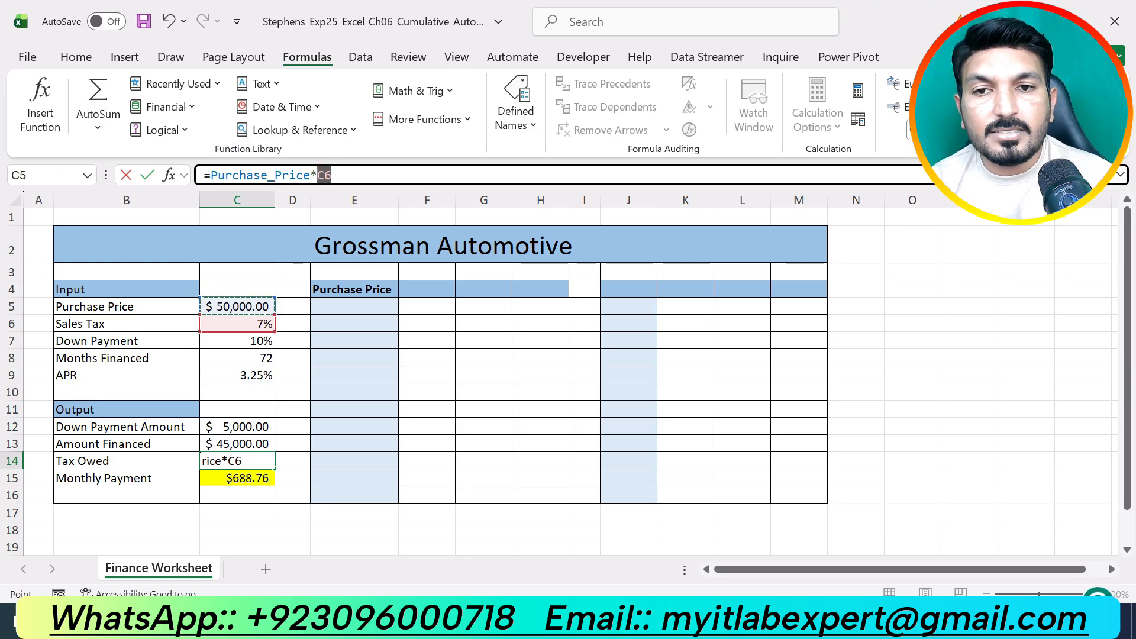
{"action": "left_click", "coordinate": [264, 323]}
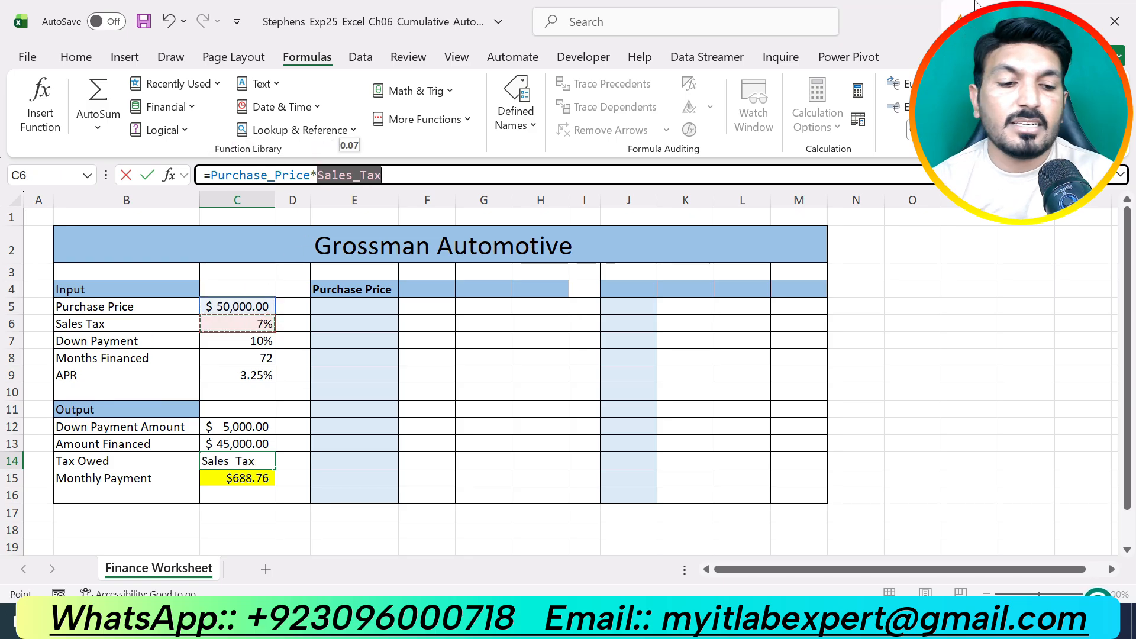
{"action": "key", "text": "Return"}
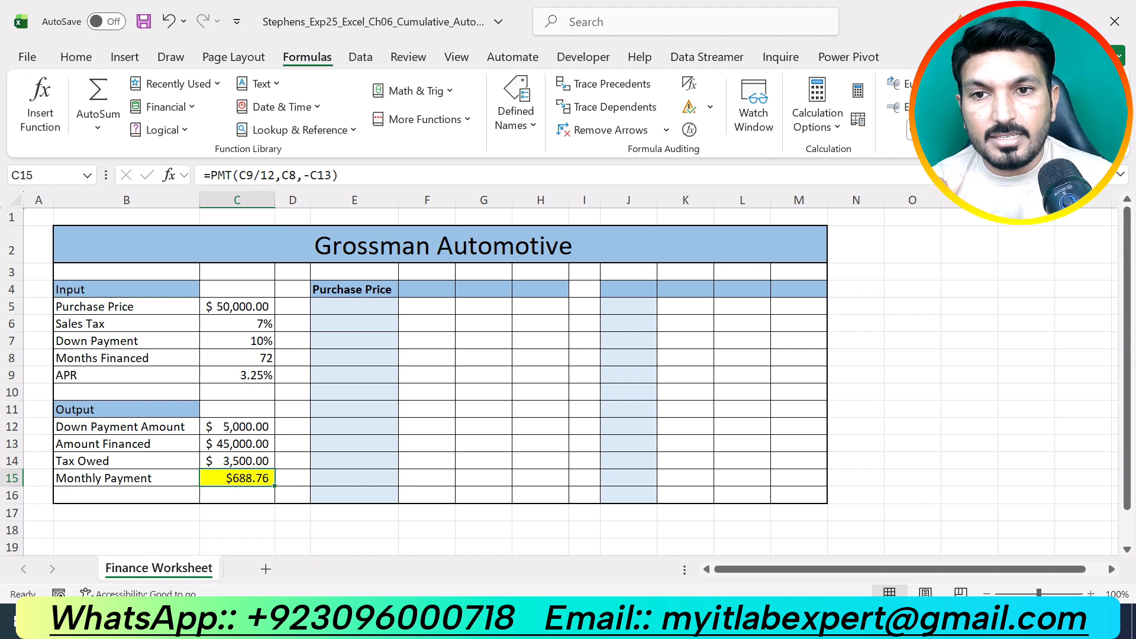
Apply range names to the Monthly Payment formula in C15, giving =PMT(APR/12,Months_Financed,-Amount_Financed), and return to the Word instructions.
{"action": "left_click", "coordinate": [249, 175]}
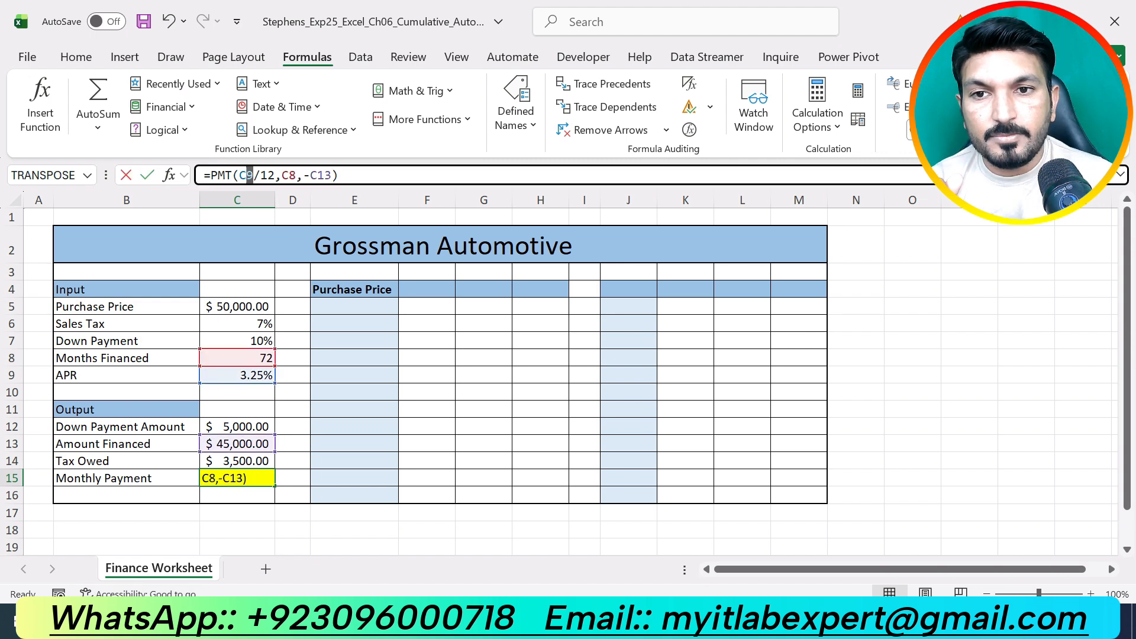
{"action": "left_click", "coordinate": [255, 376]}
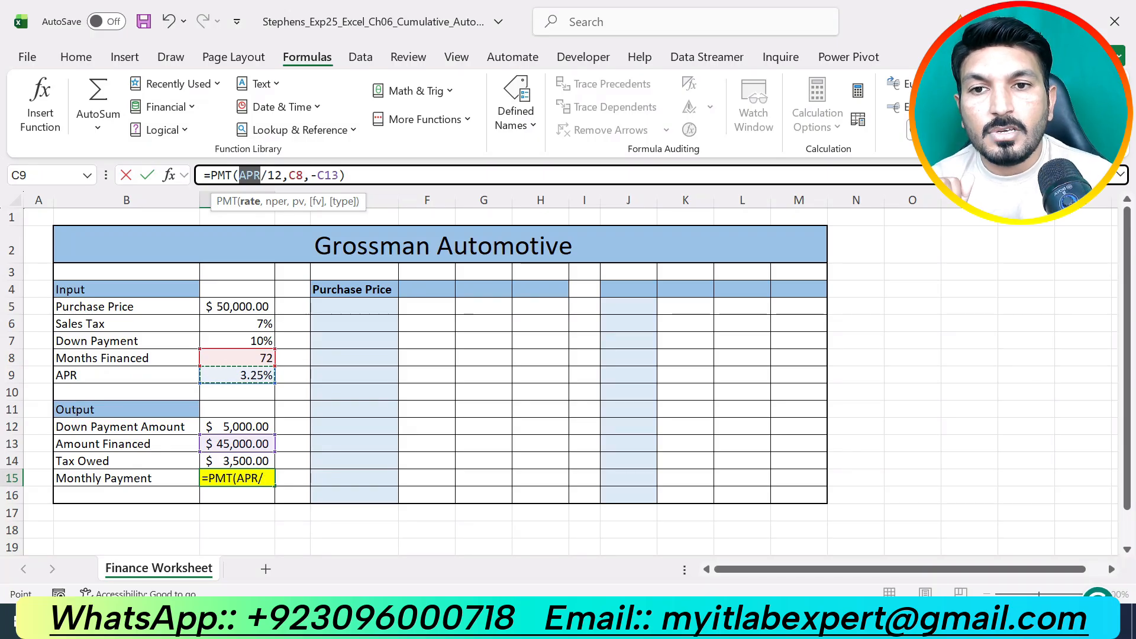
{"action": "left_click_drag", "start_coordinate": [289, 175], "coordinate": [303, 176]}
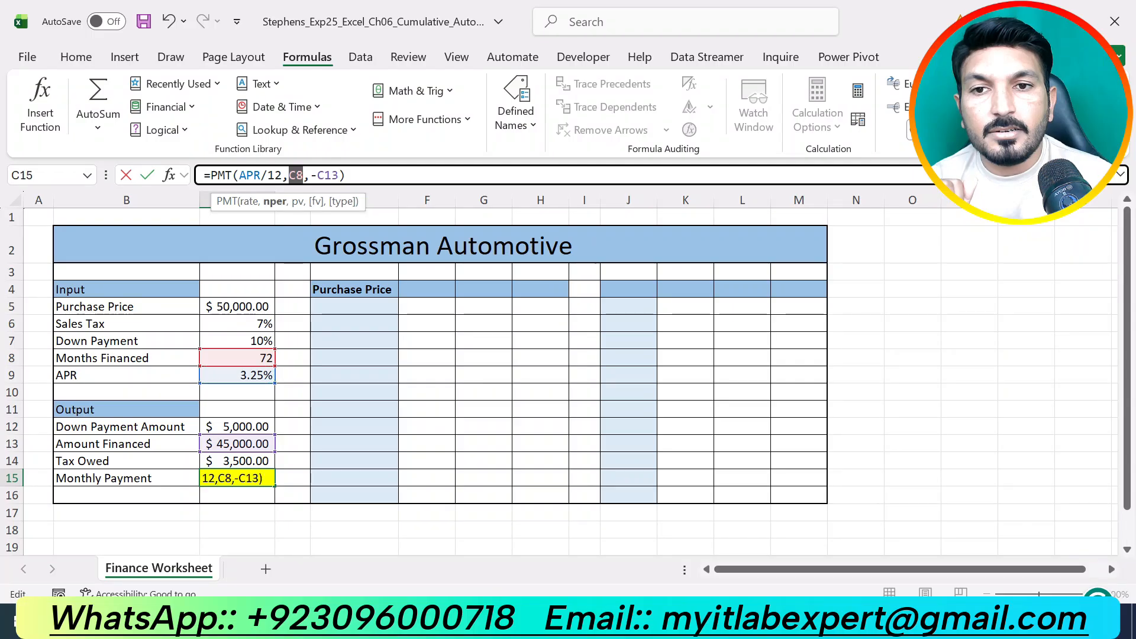
{"action": "left_click", "coordinate": [248, 358]}
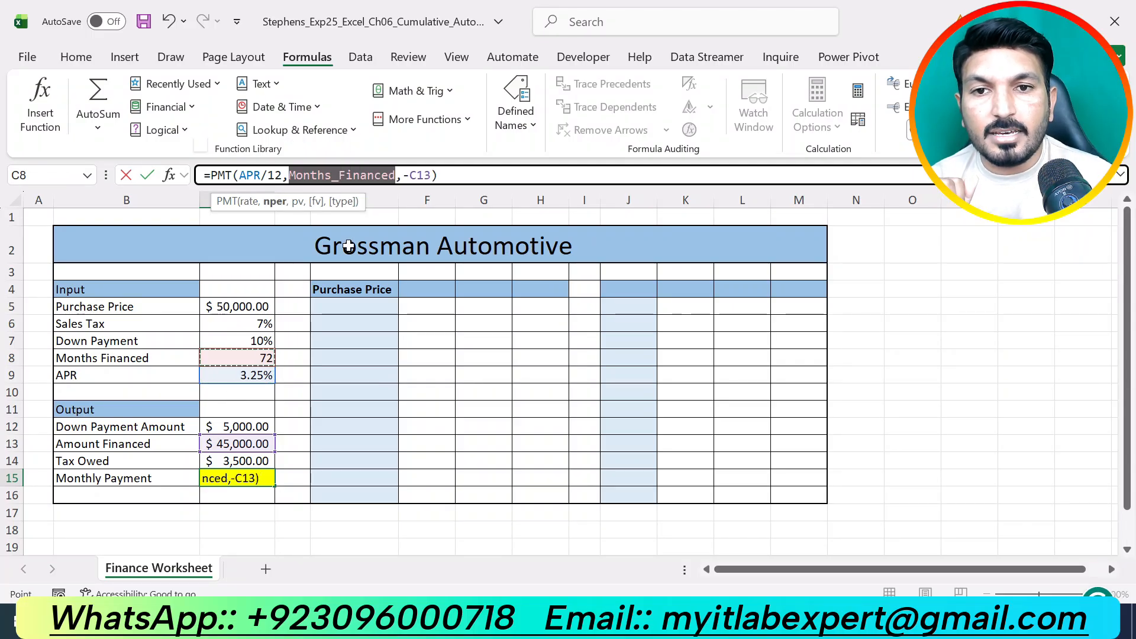
{"action": "double_click", "coordinate": [417, 175]}
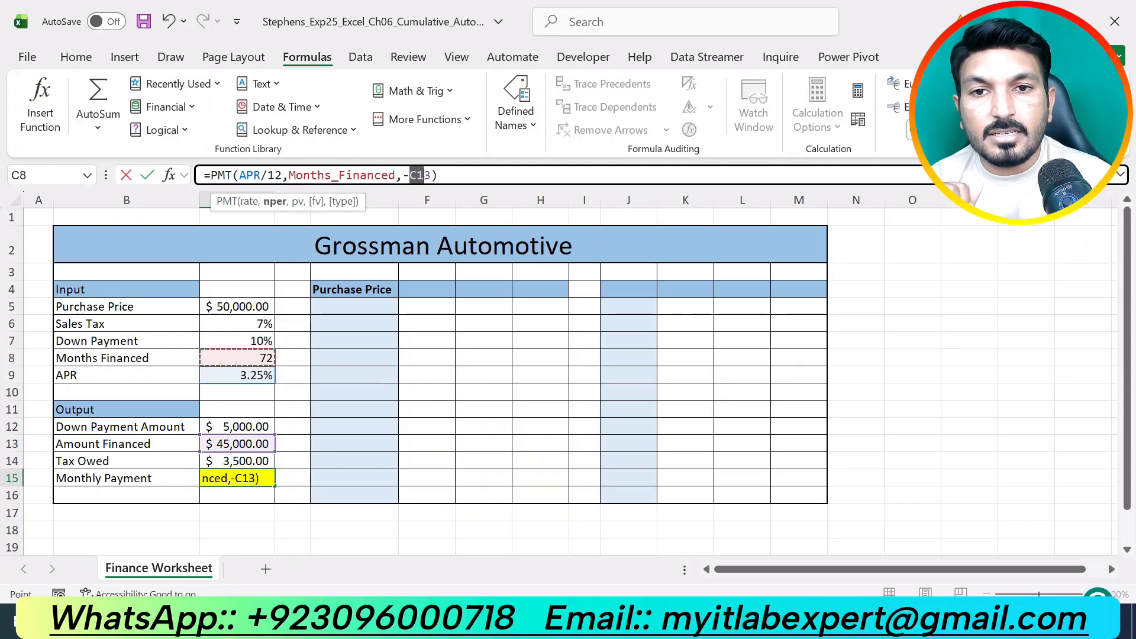
{"action": "left_click", "coordinate": [244, 444]}
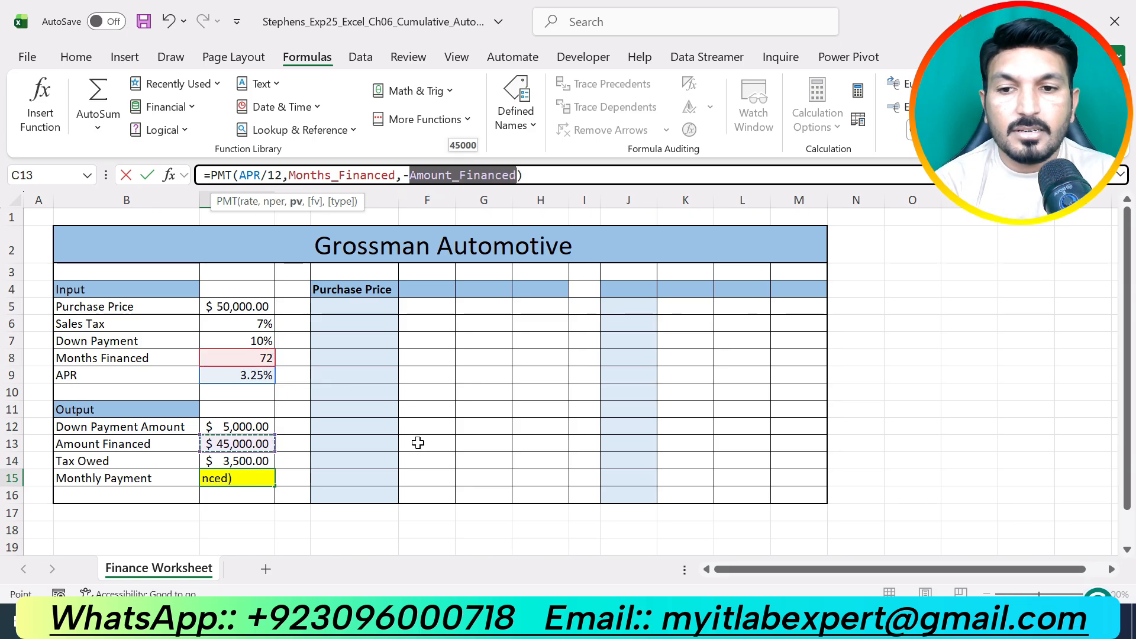
{"action": "key", "text": "Return"}
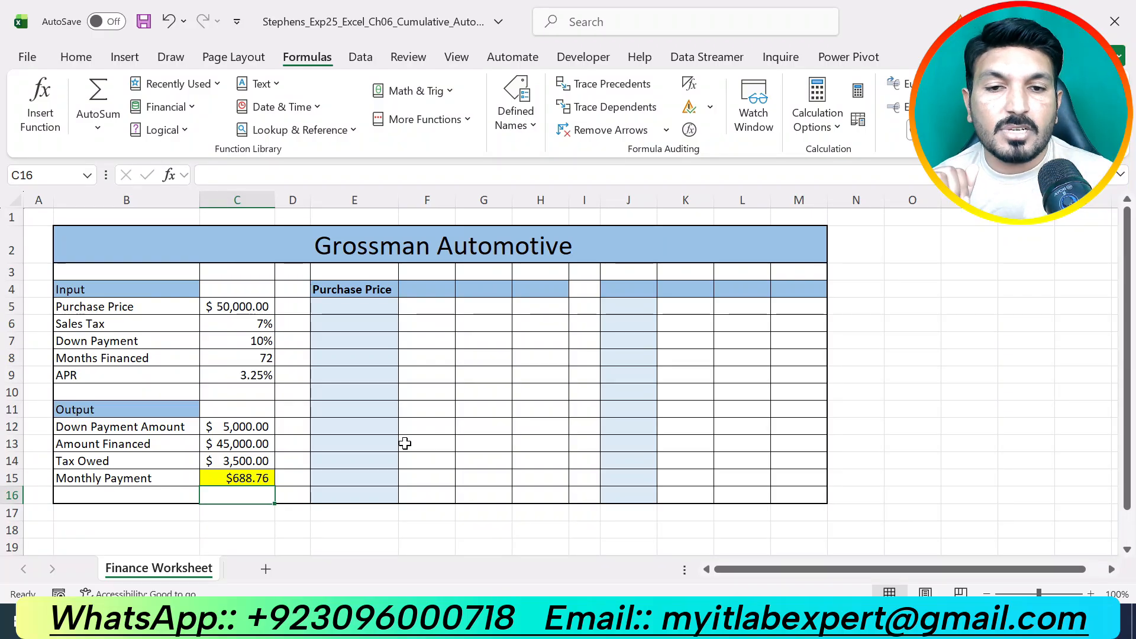
{"action": "key", "text": "alt+Tab"}
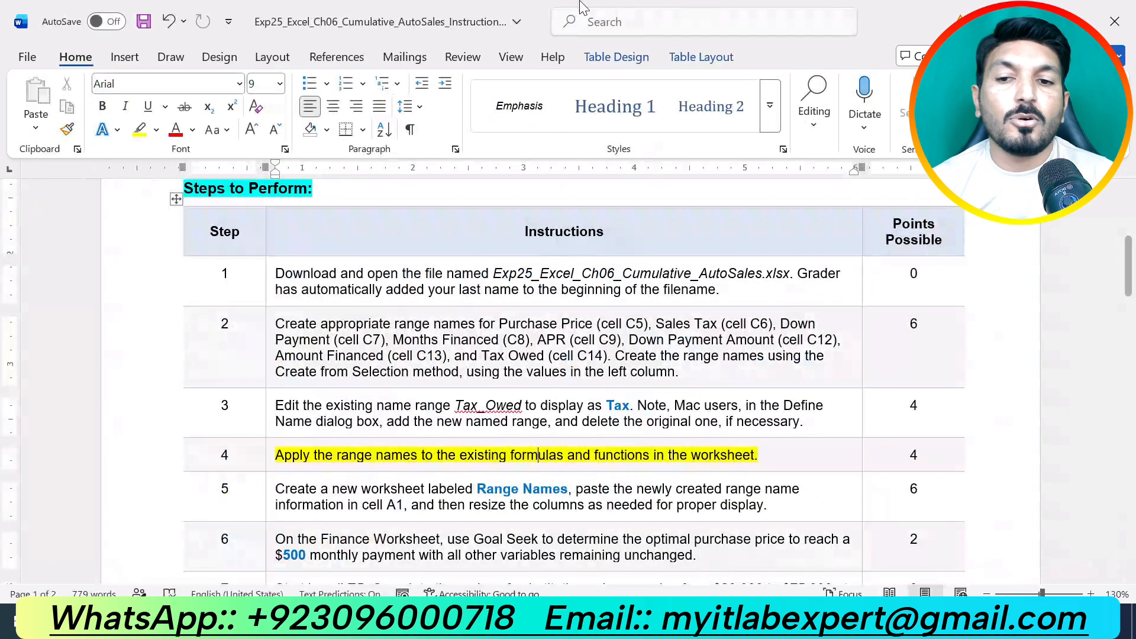
Undo the yellow highlight on instruction 4 and highlight instruction 5 in yellow, then select its worksheet name, Range Names.
{"action": "key", "text": "ctrl+z"}
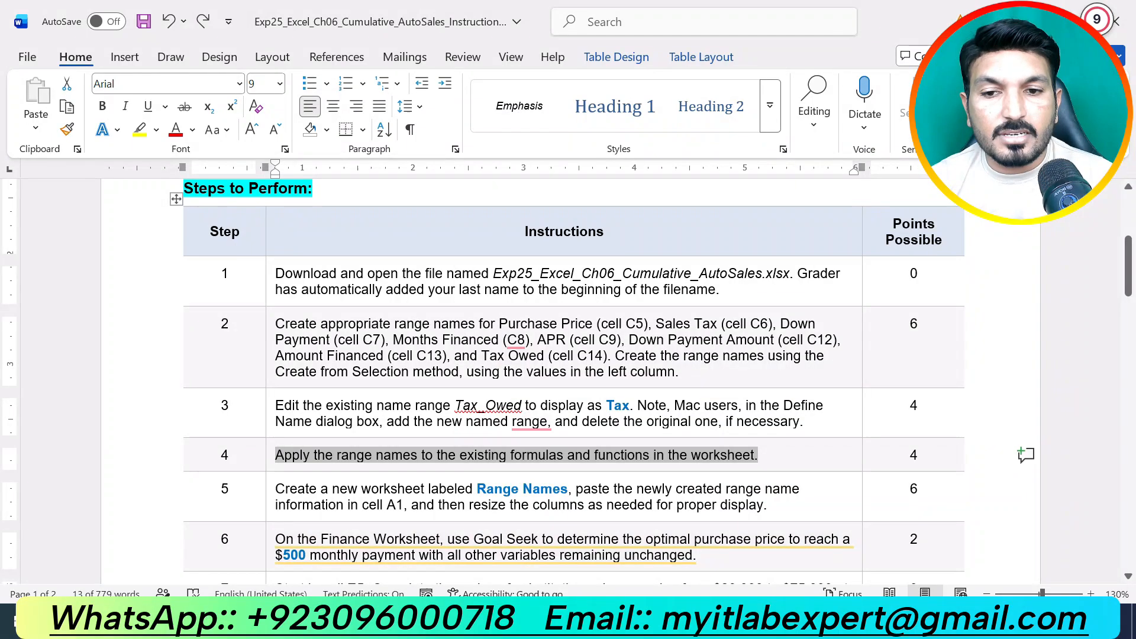
{"action": "left_click_drag", "start_coordinate": [274, 489], "coordinate": [751, 507]}
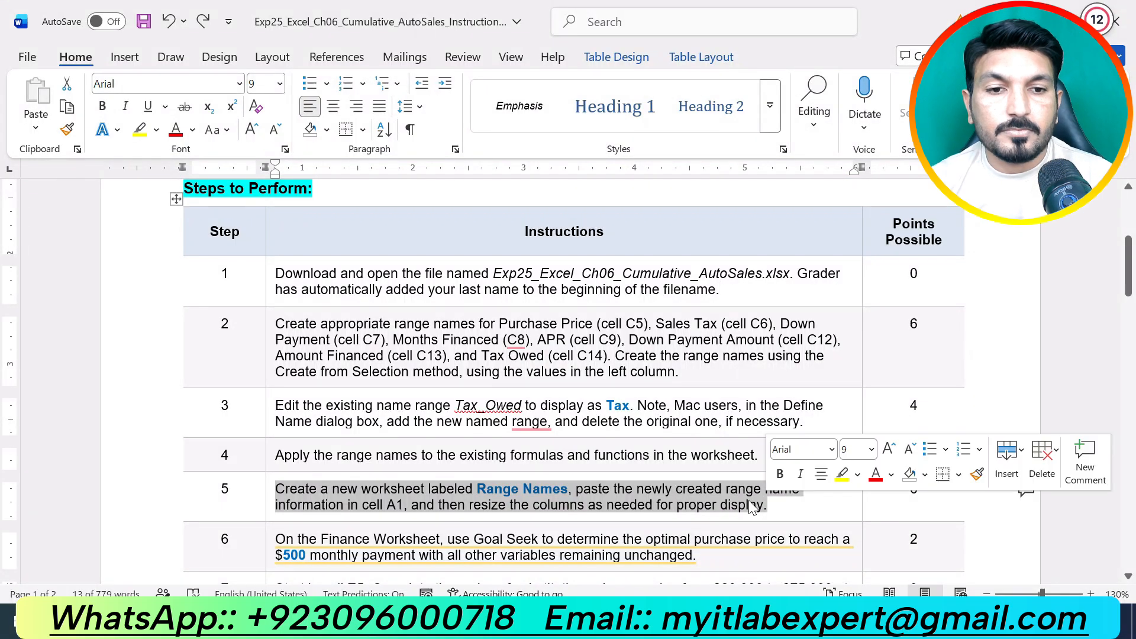
{"action": "left_click", "coordinate": [841, 474]}
{"action": "left_click", "coordinate": [705, 505]}
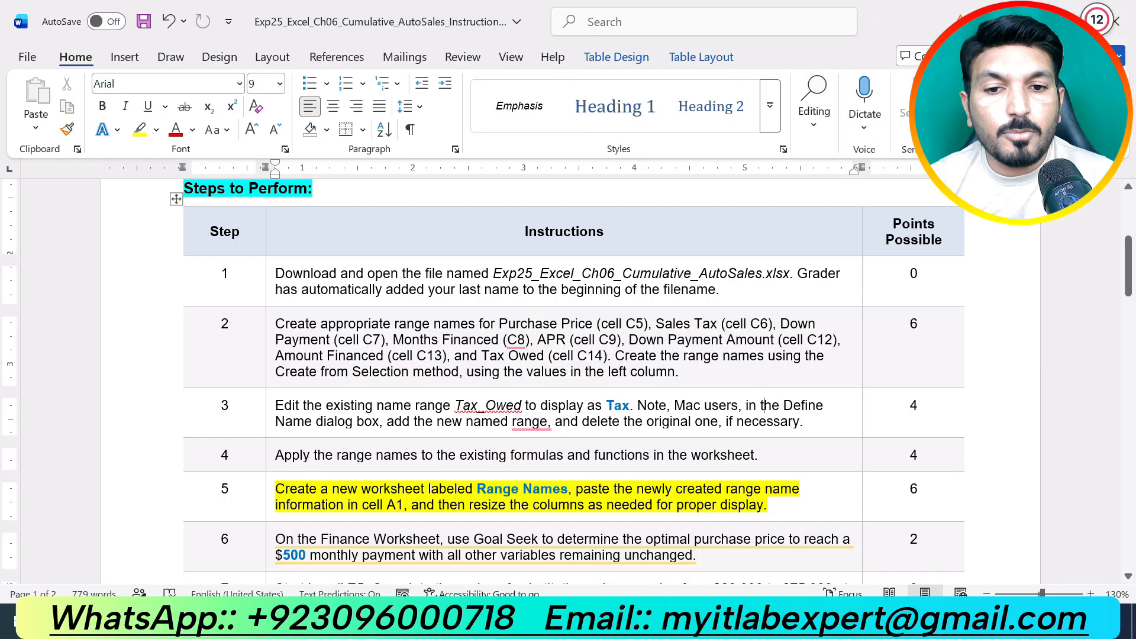
{"action": "left_click_drag", "start_coordinate": [477, 489], "coordinate": [568, 488]}
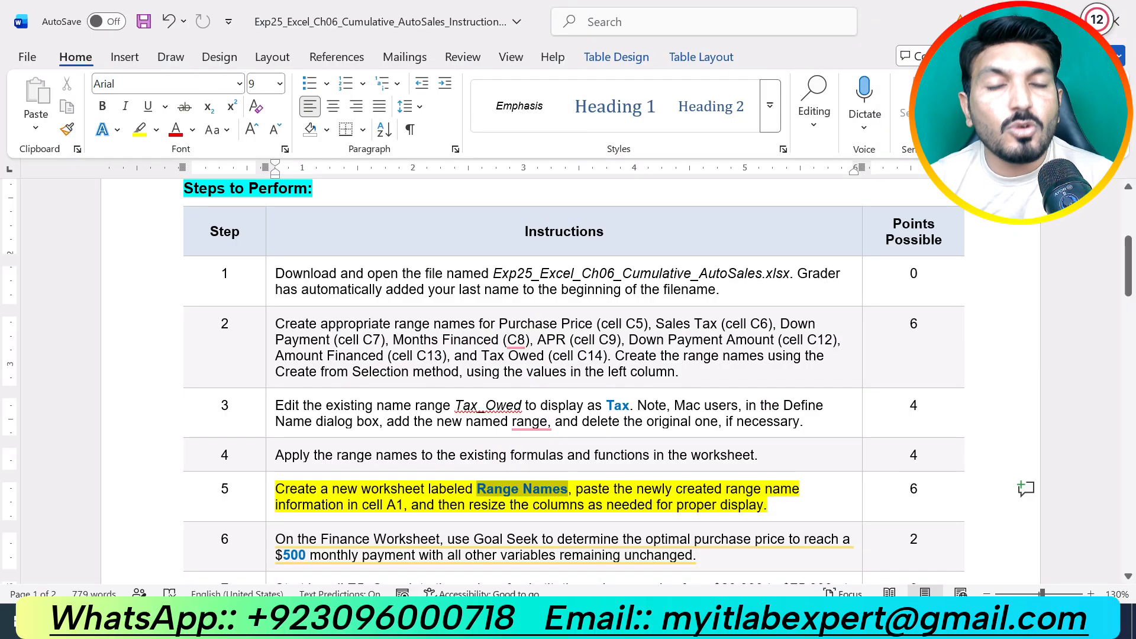
Switch to the Excel workbook and add a new worksheet named Range Names.
{"action": "key", "text": "alt+Tab"}
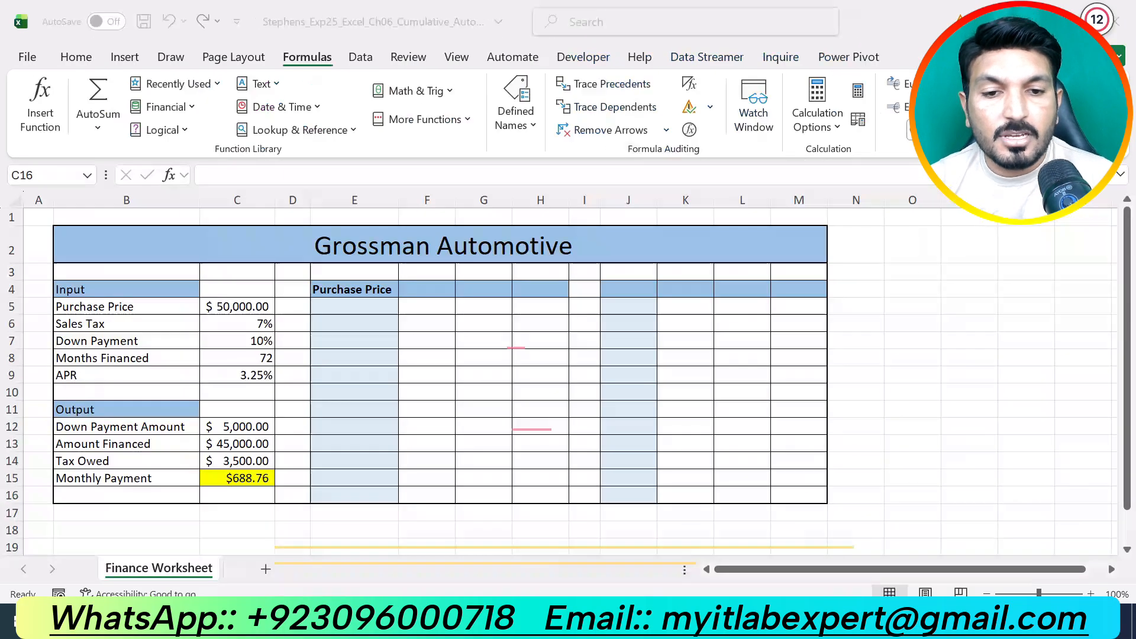
{"action": "left_click", "coordinate": [267, 571]}
{"action": "double_click", "coordinate": [268, 571]}
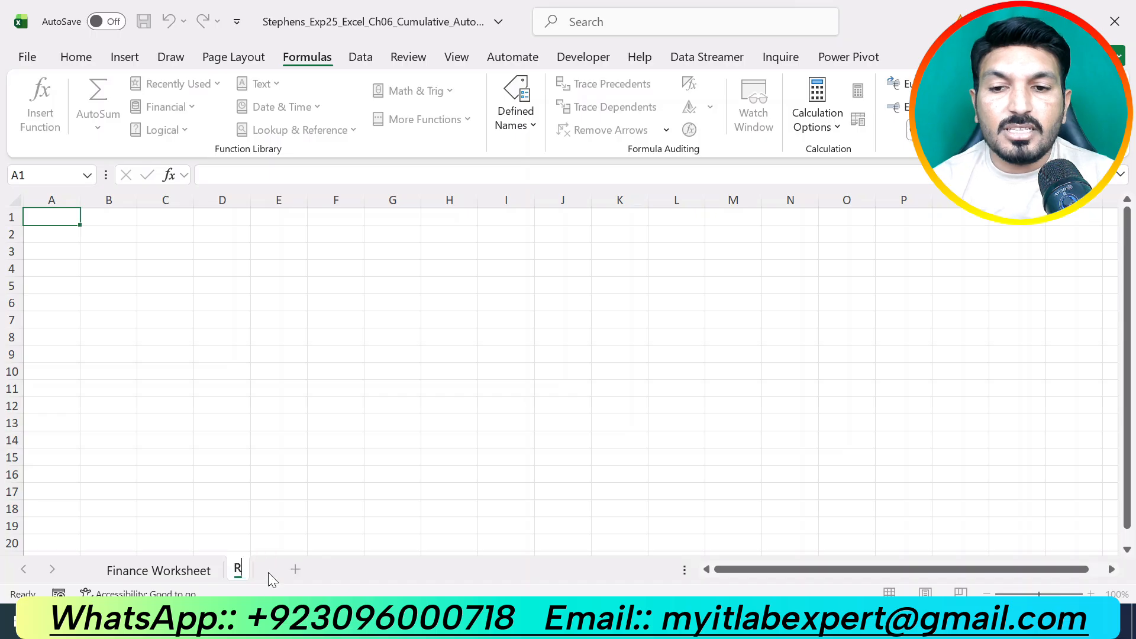
{"action": "type", "text": "Range"}
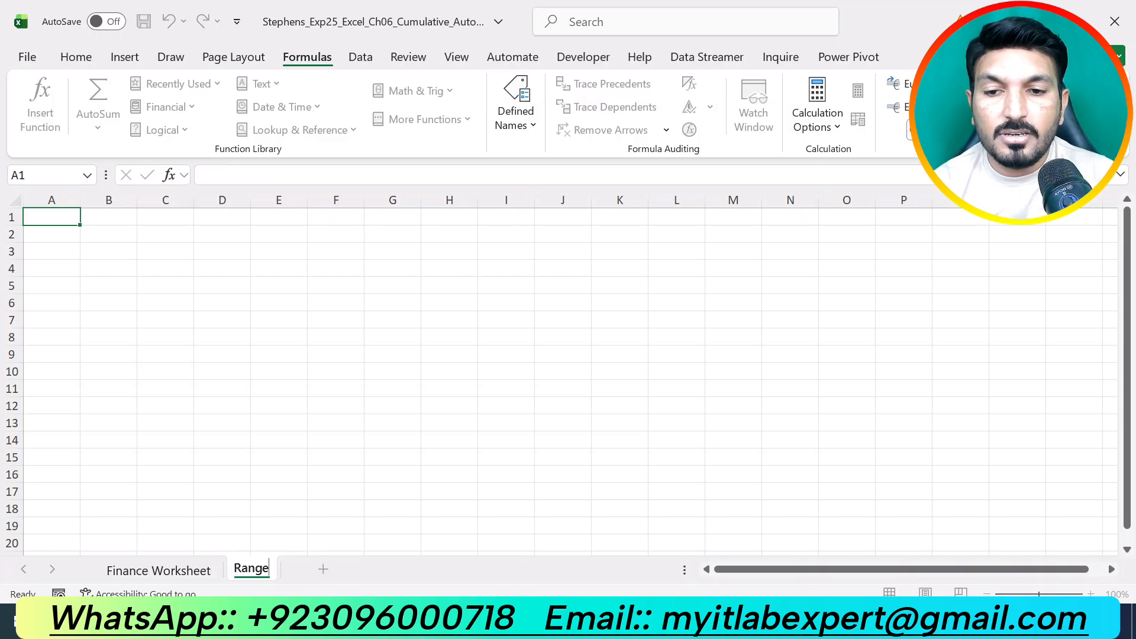
{"action": "type", "text": " Names"}
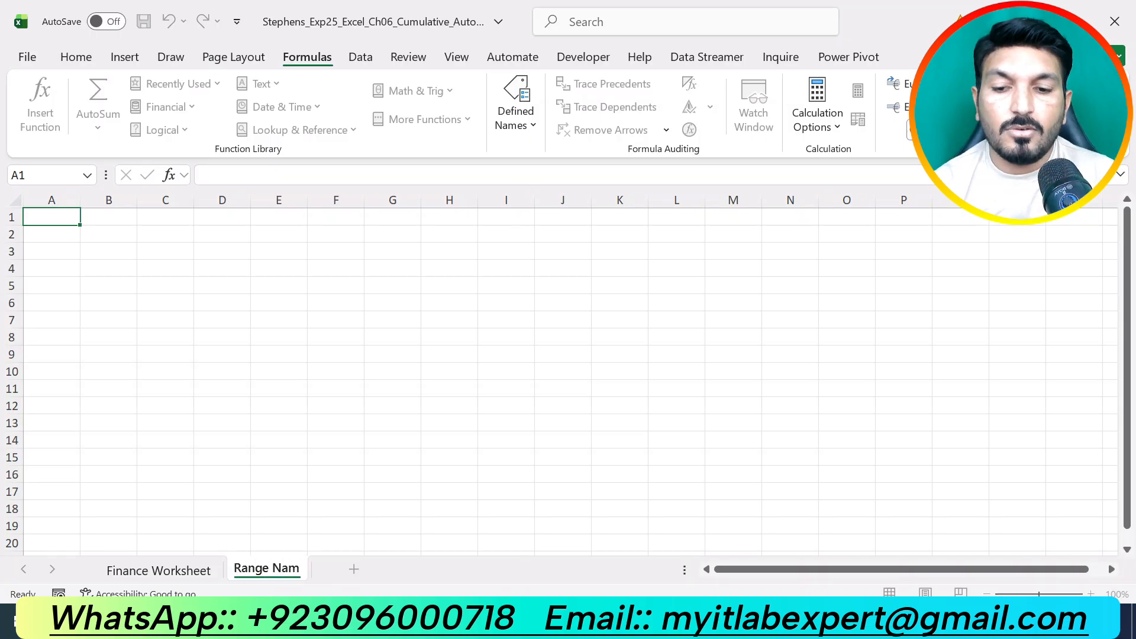
{"action": "key", "text": "Return"}
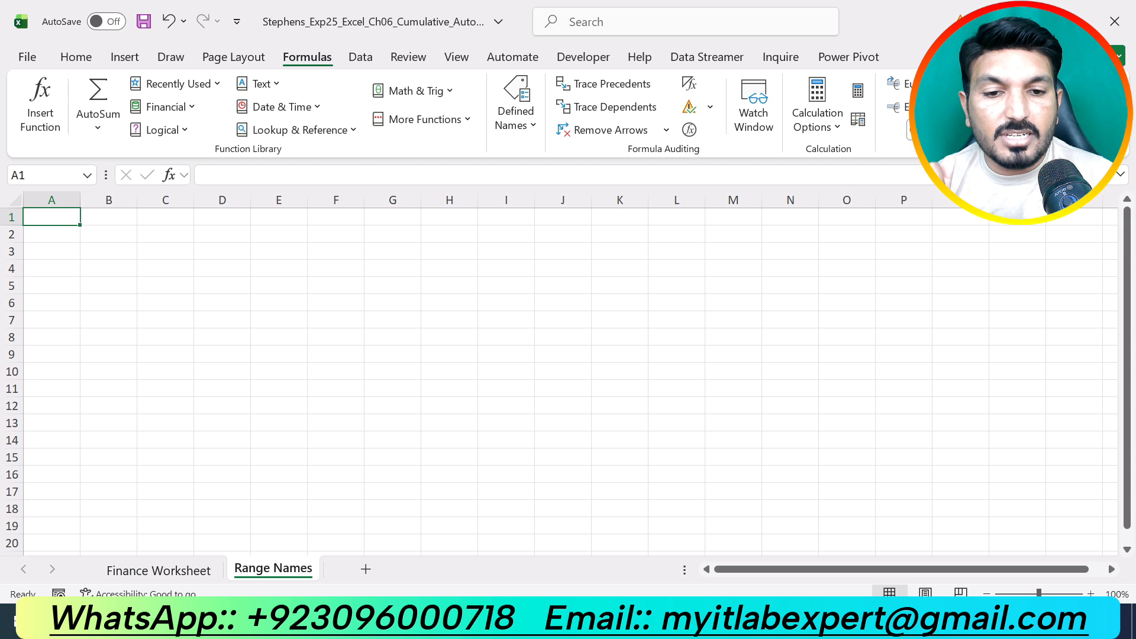
Recheck instruction 5 in Word, then paste the list of all defined range names starting in cell A1 of the Range Names sheet.
{"action": "key", "text": "alt+Tab"}
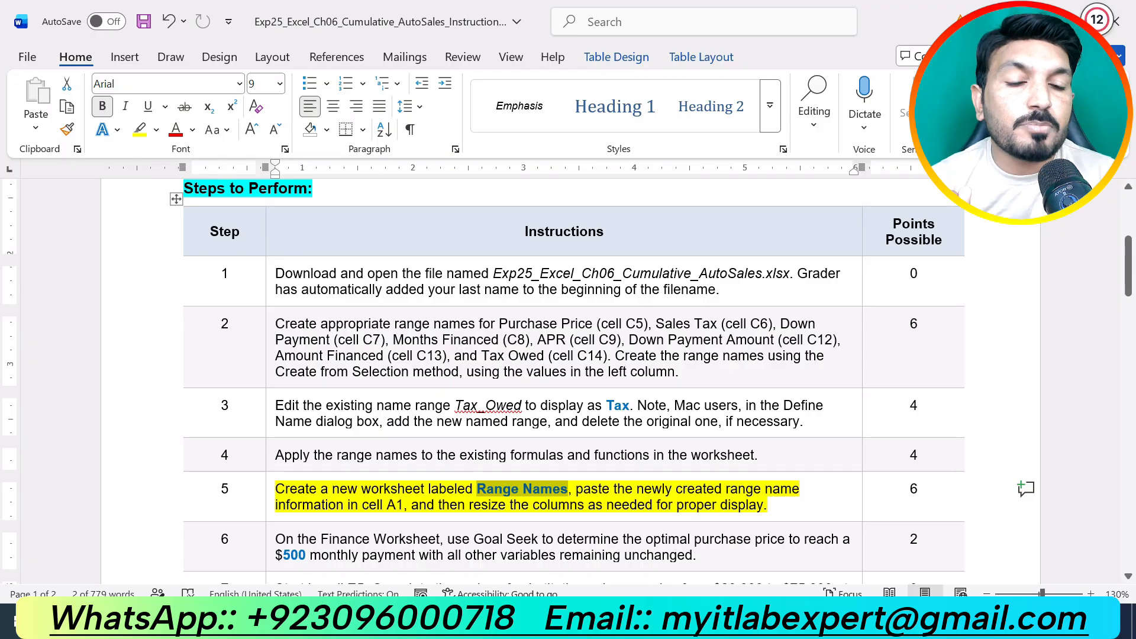
{"action": "key", "text": "alt+Tab"}
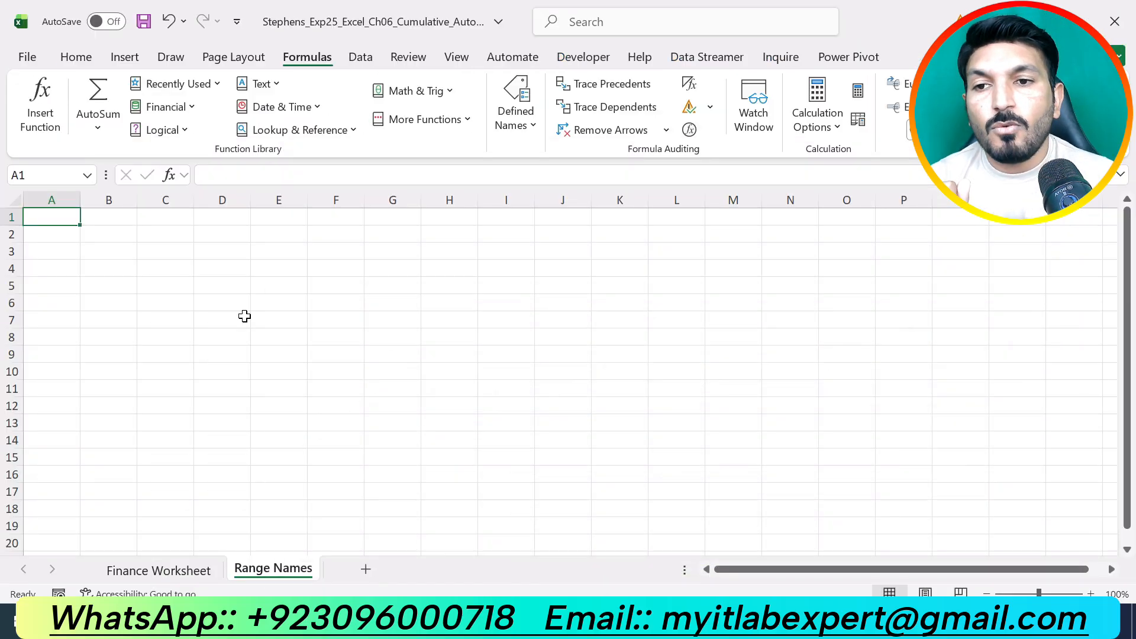
{"action": "left_click", "coordinate": [90, 62]}
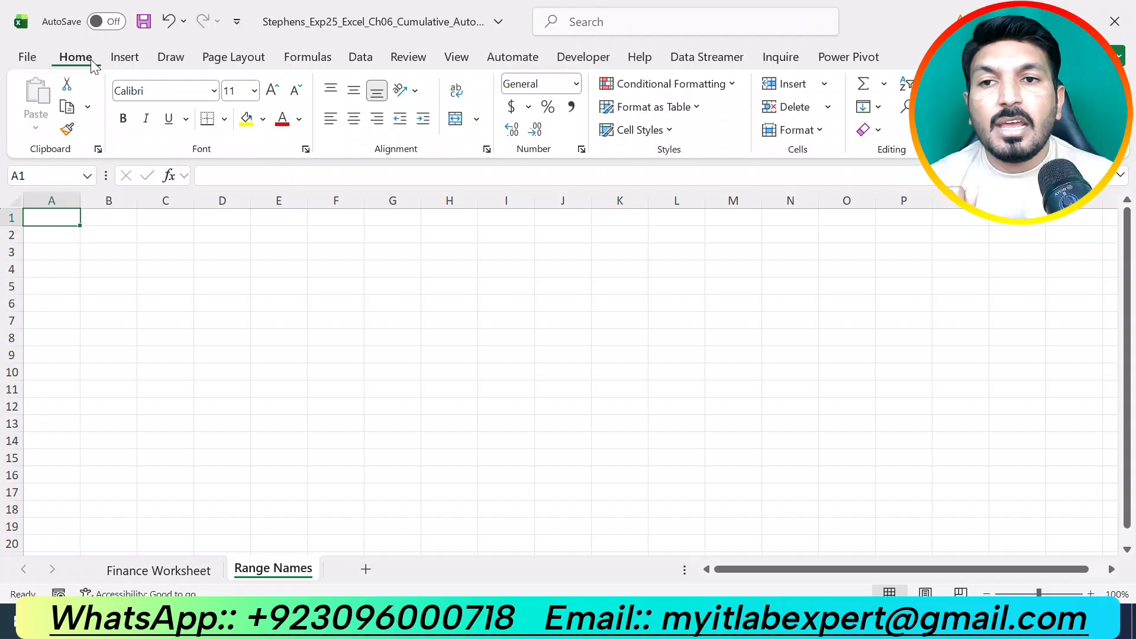
{"action": "left_click", "coordinate": [306, 59]}
{"action": "left_click", "coordinate": [535, 130]}
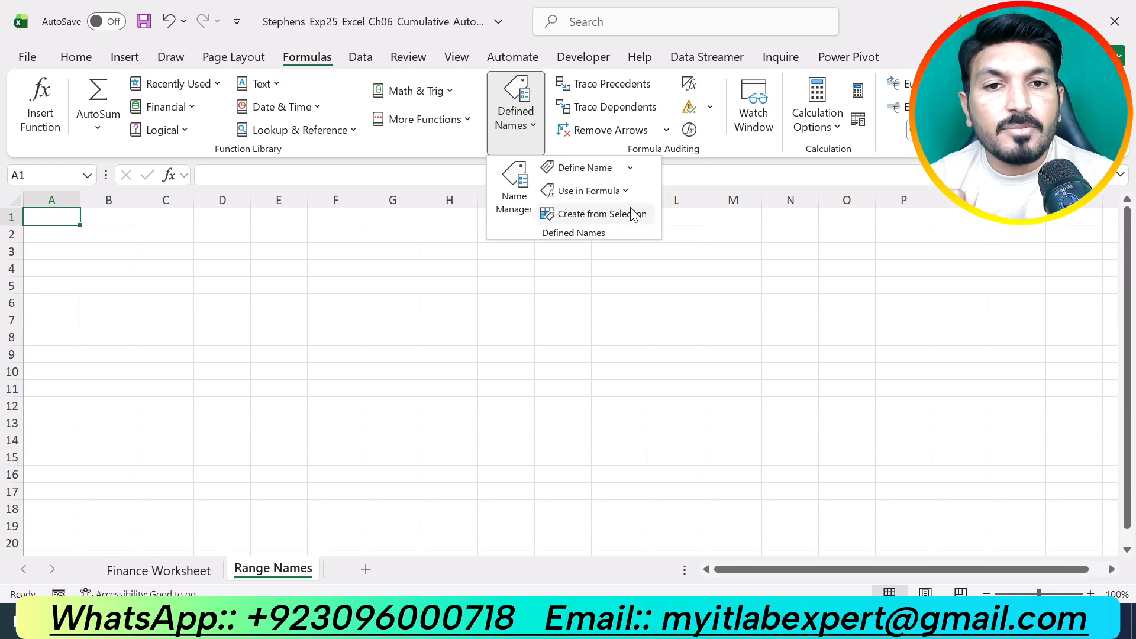
{"action": "left_click", "coordinate": [625, 191]}
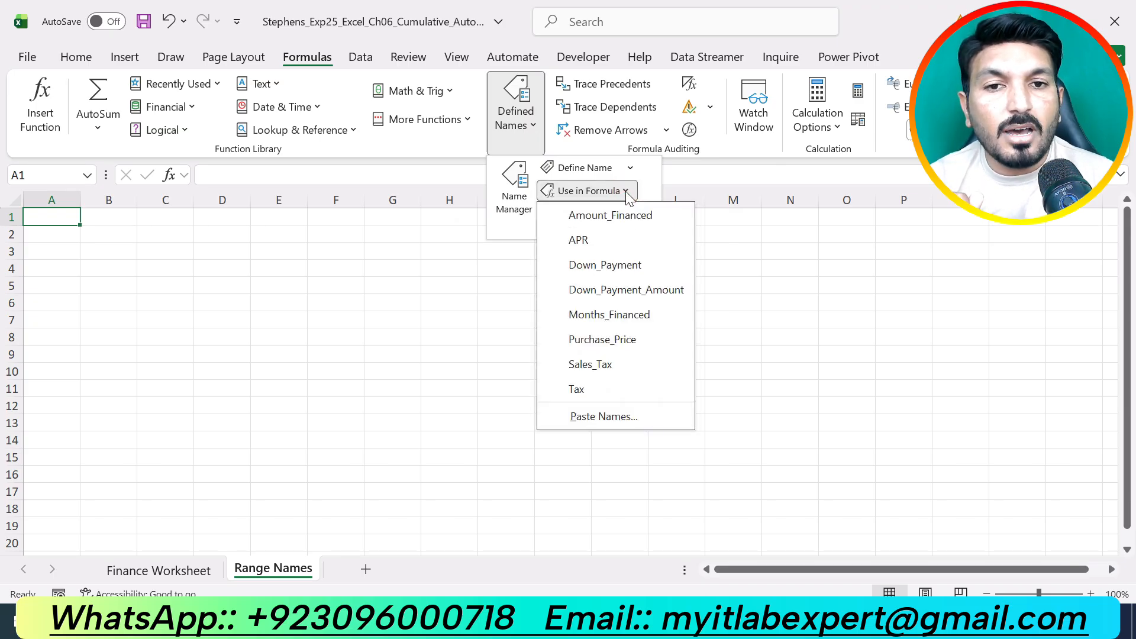
{"action": "left_click", "coordinate": [608, 416]}
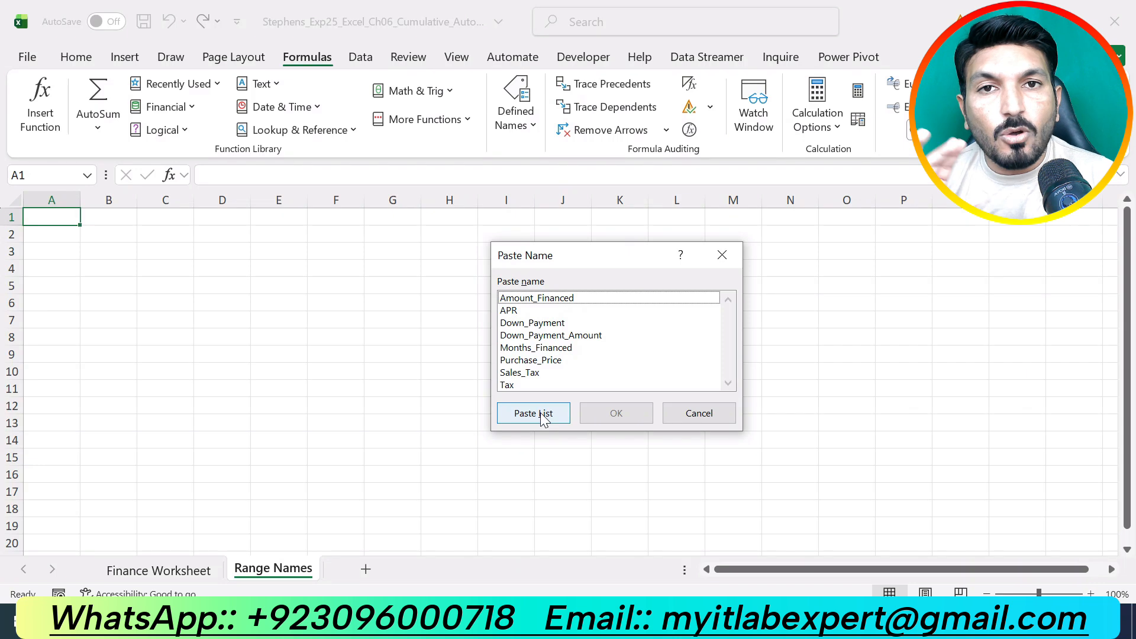
{"action": "left_click", "coordinate": [543, 415]}
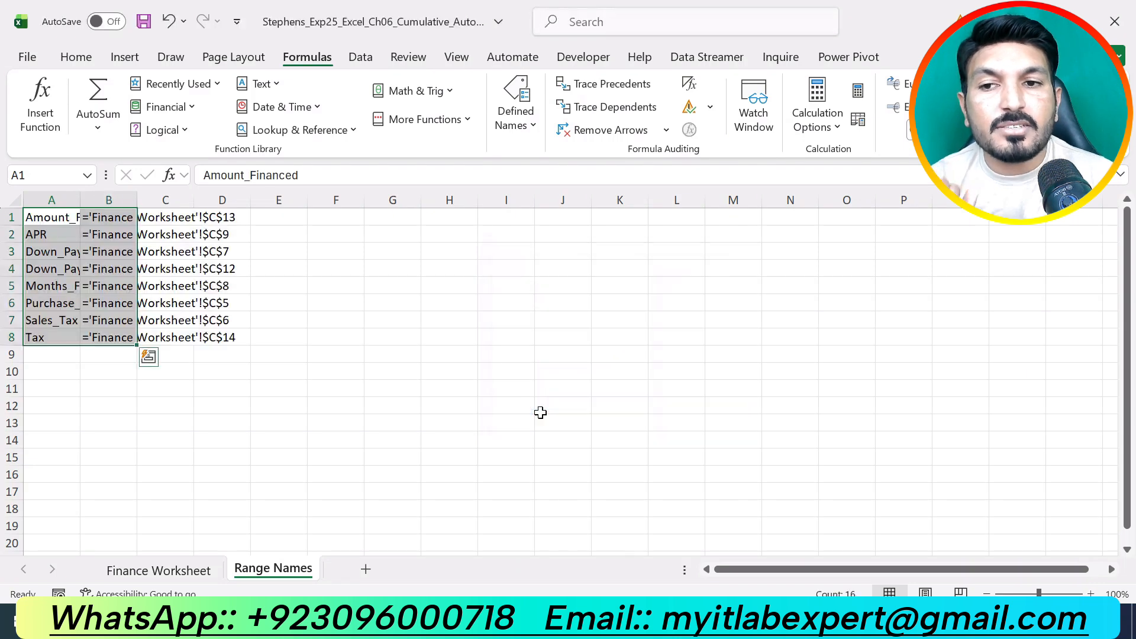
AutoFit columns A and B of the Range Names sheet to their contents.
{"action": "double_click", "coordinate": [80, 201]}
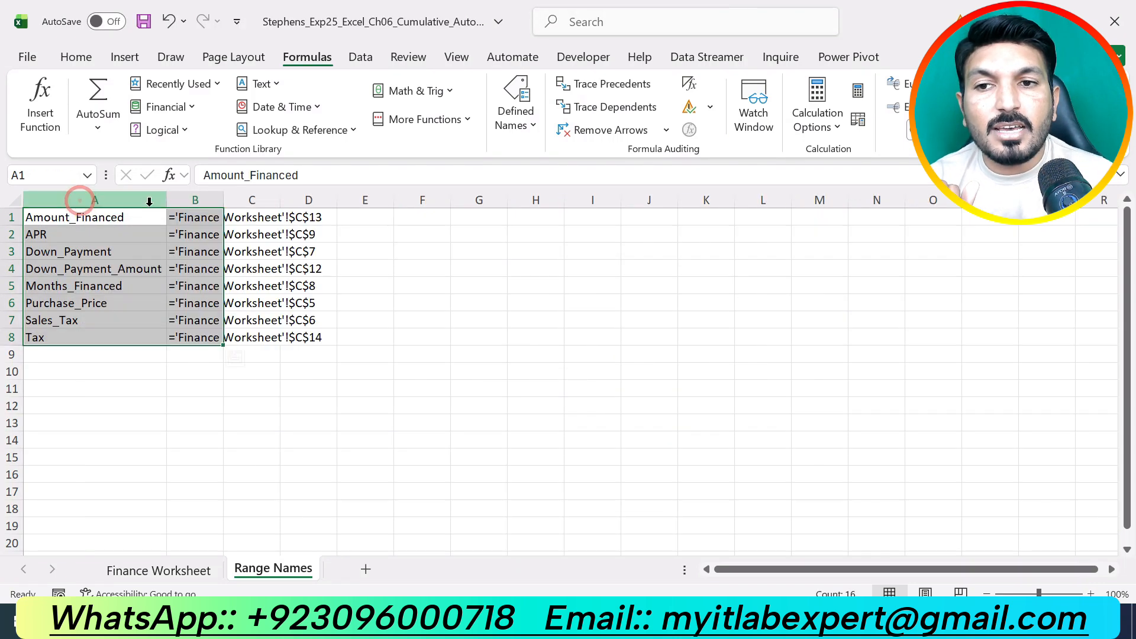
{"action": "double_click", "coordinate": [223, 200]}
{"action": "left_click", "coordinate": [642, 357]}
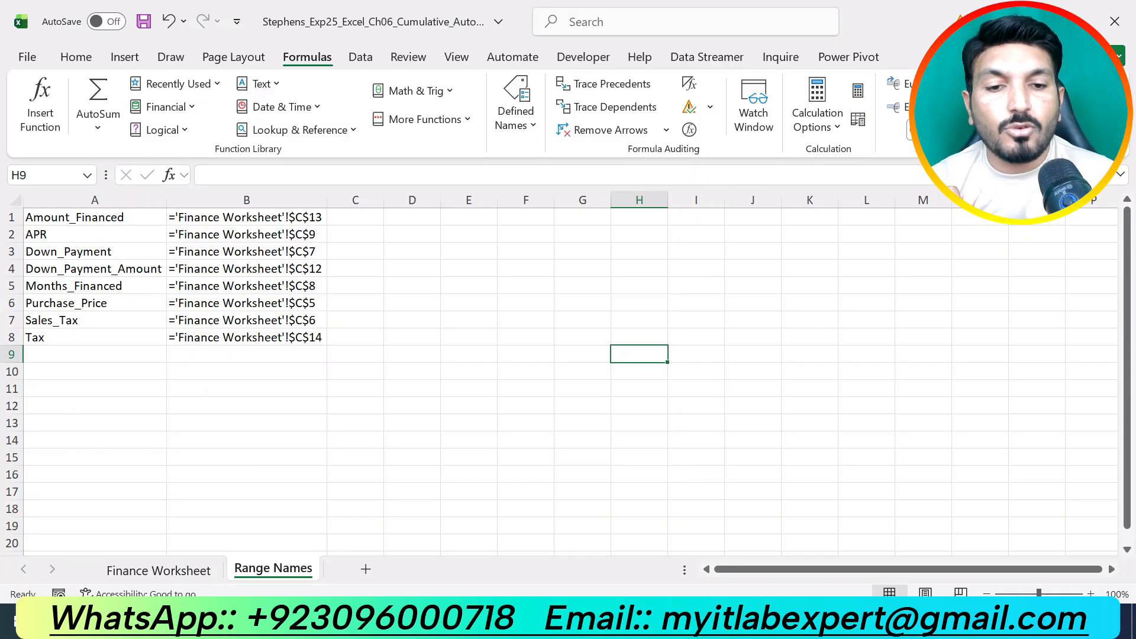
Return to the Word instructions, undo the highlight on instruction 5 and highlight instruction 6, about Goal Seek, in yellow.
{"action": "left_click", "coordinate": [616, 622]}
{"action": "key", "text": "ctrl+z"}
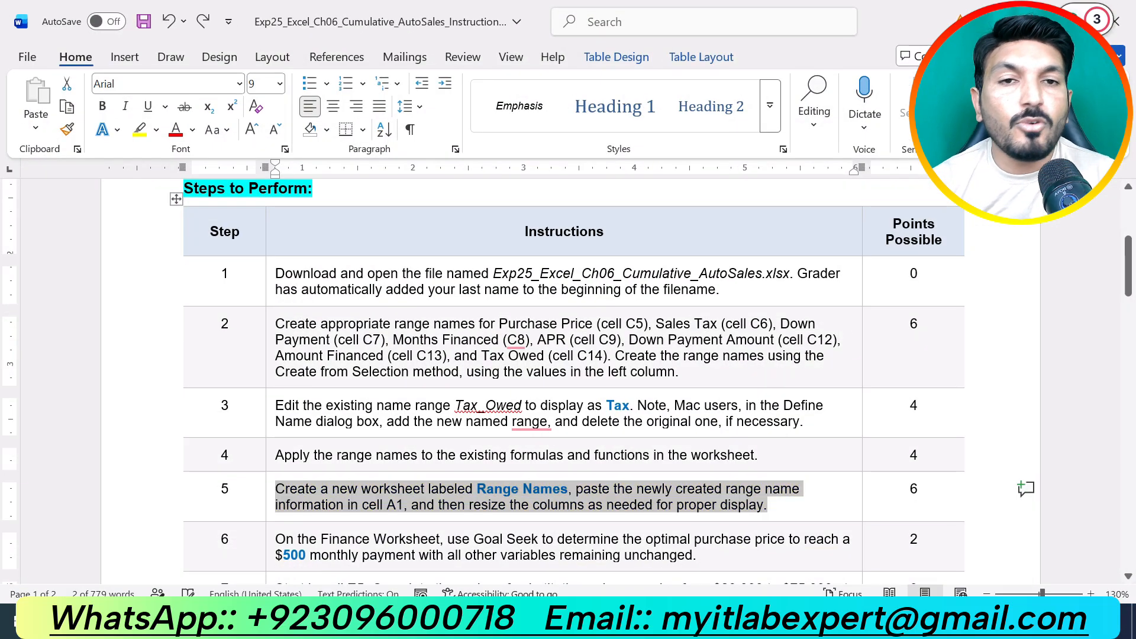
{"action": "scroll", "coordinate": [697, 442], "scroll_direction": "down", "scroll_amount": 5}
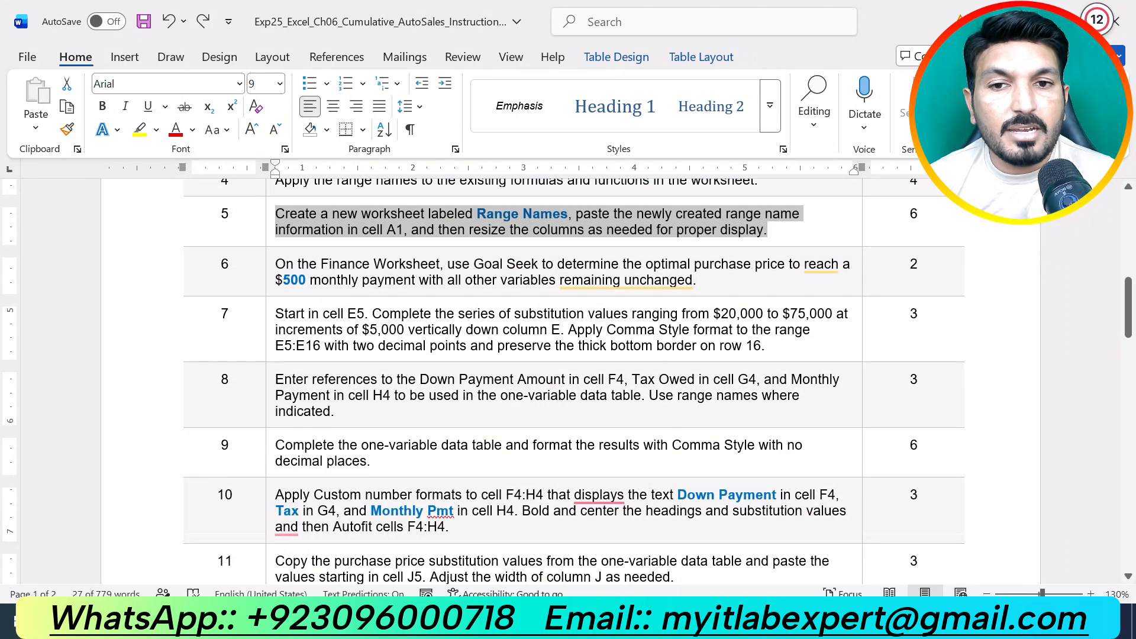
{"action": "left_click_drag", "start_coordinate": [698, 280], "coordinate": [276, 264]}
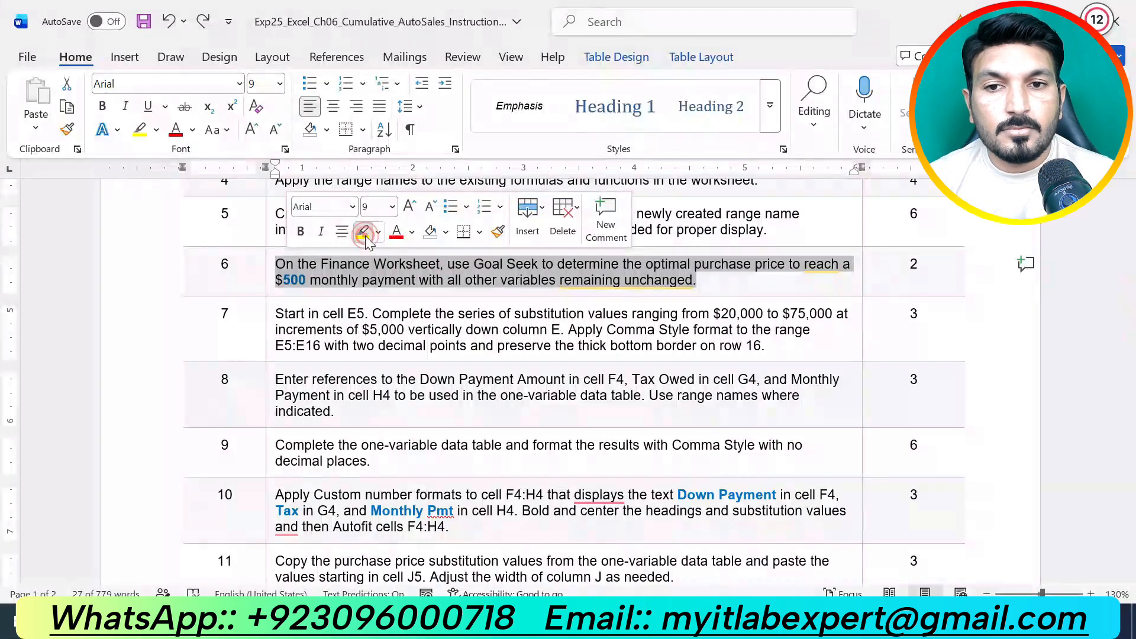
{"action": "left_click", "coordinate": [364, 231]}
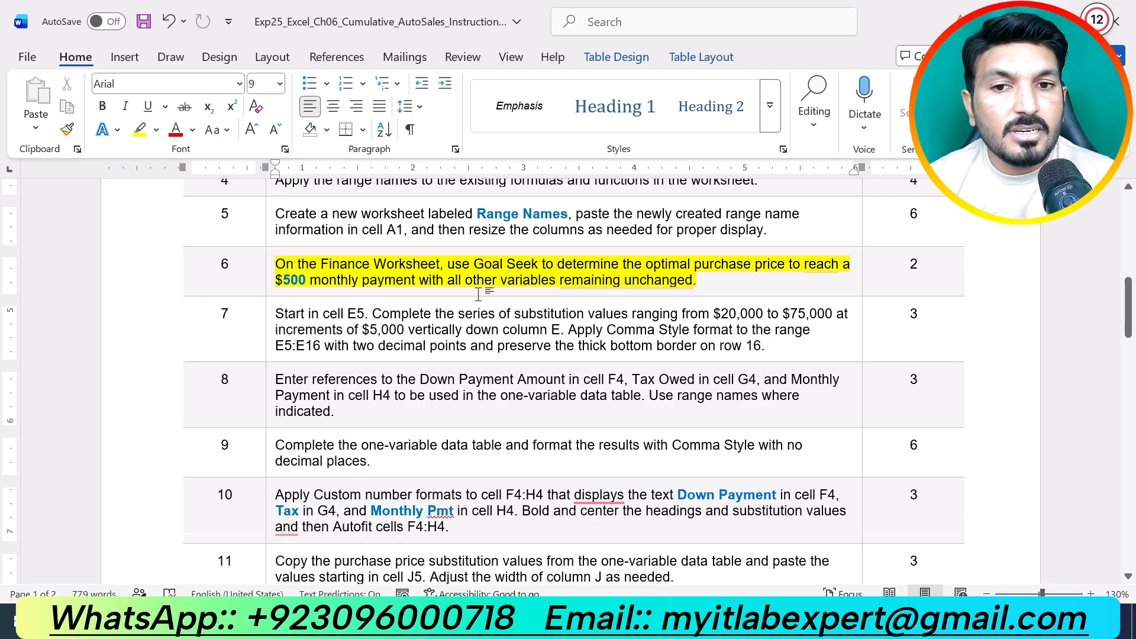
{"action": "mouse_move", "coordinate": [666, 283]}
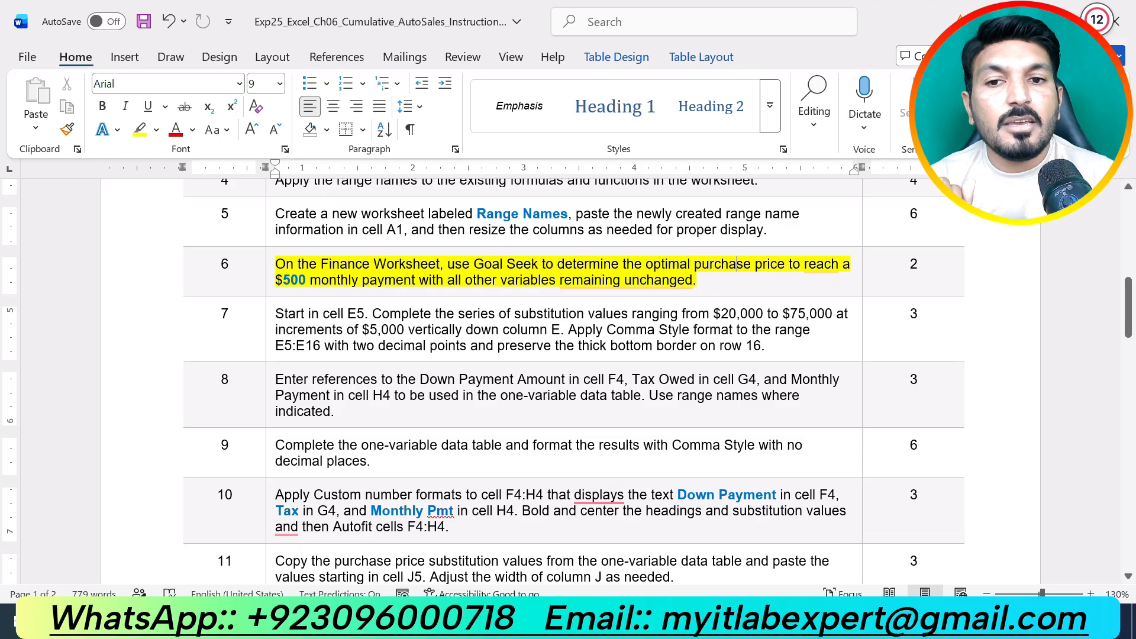
Switch to the Excel workbook and open Goal Seek for the Monthly Payment cell C15 on the Finance Worksheet.
{"action": "key", "text": "alt+Tab"}
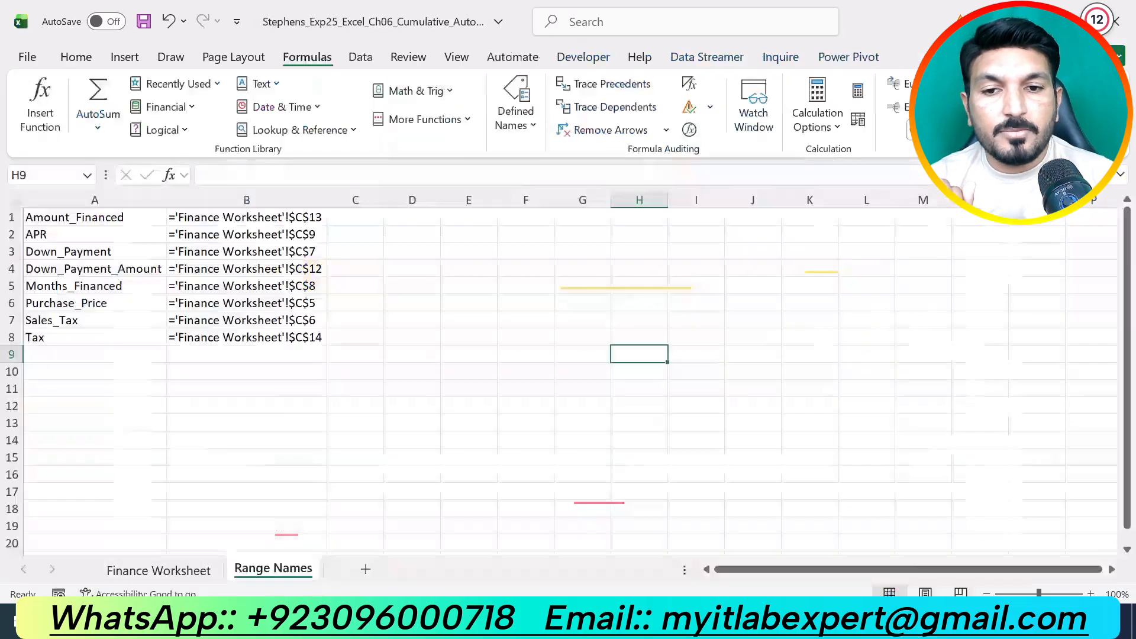
{"action": "left_click", "coordinate": [175, 567]}
{"action": "left_click", "coordinate": [253, 479]}
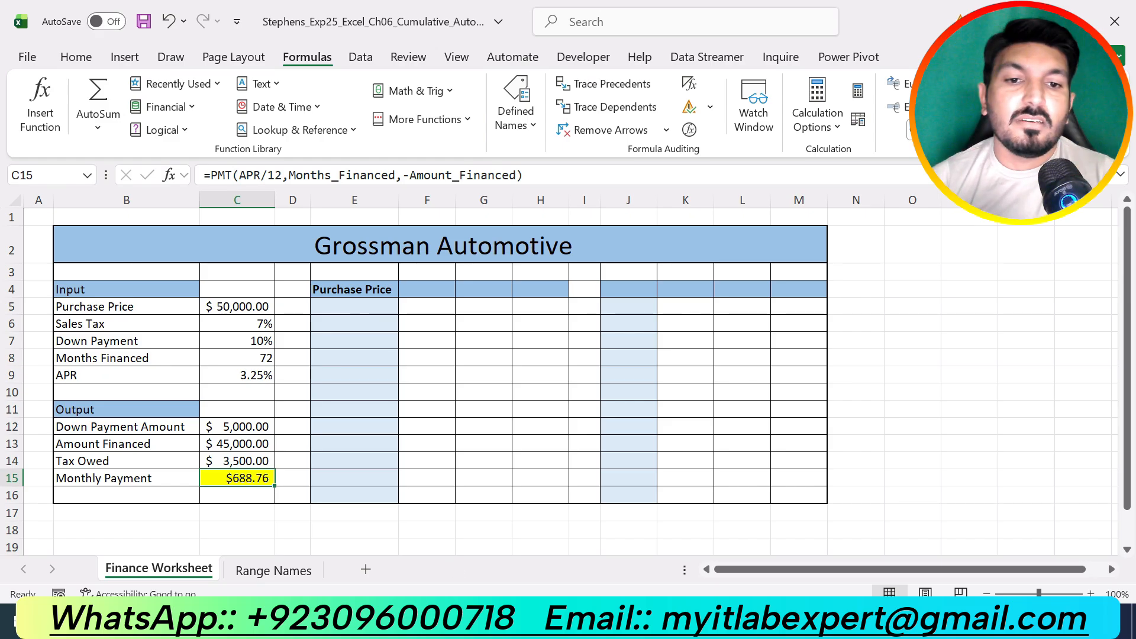
{"action": "key", "text": "alt+Tab"}
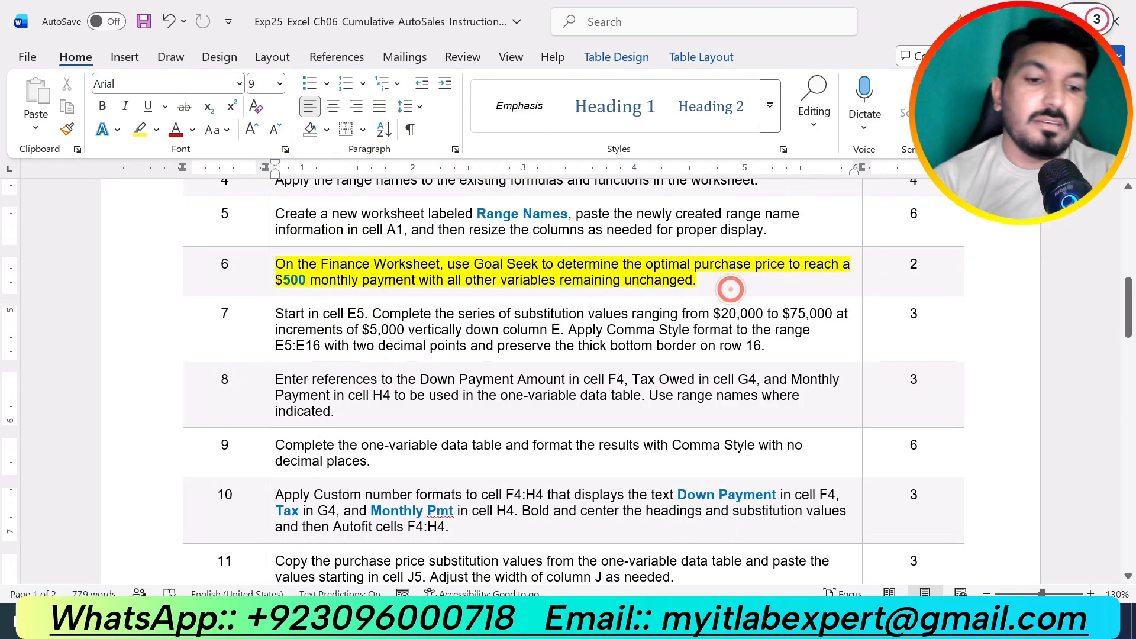
{"action": "key", "text": "alt+Tab"}
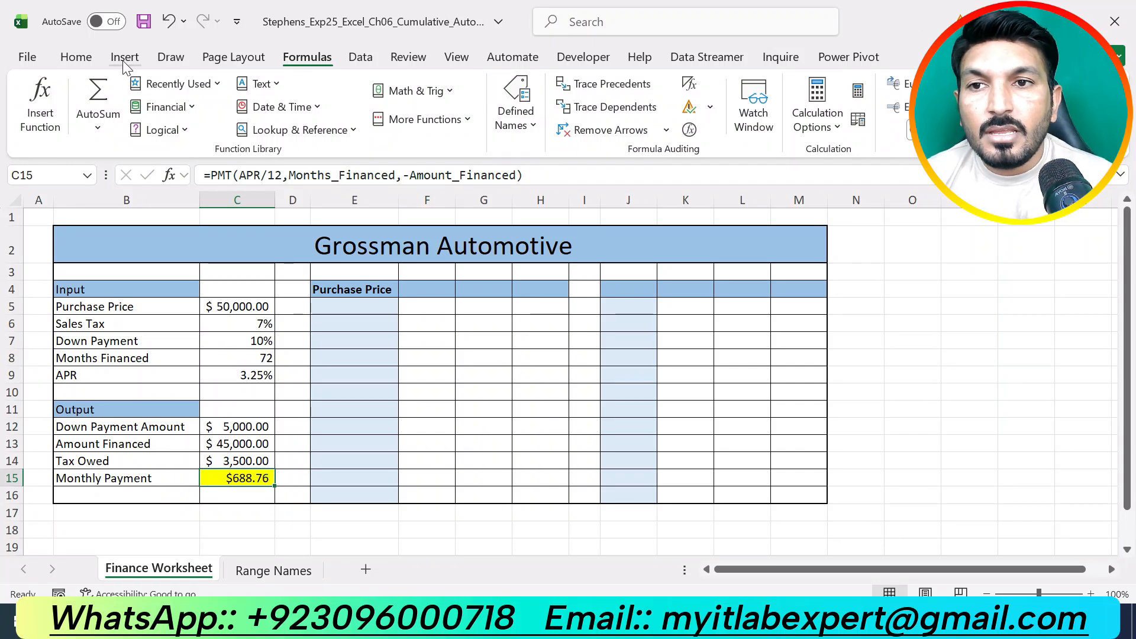
{"action": "left_click", "coordinate": [361, 57]}
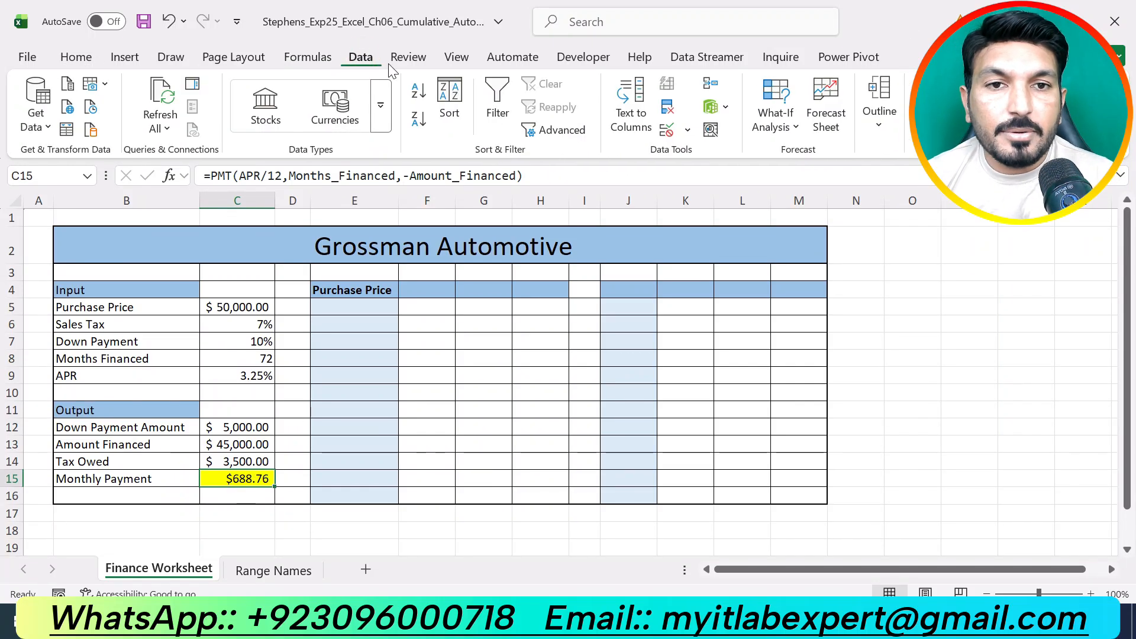
{"action": "left_click", "coordinate": [787, 131]}
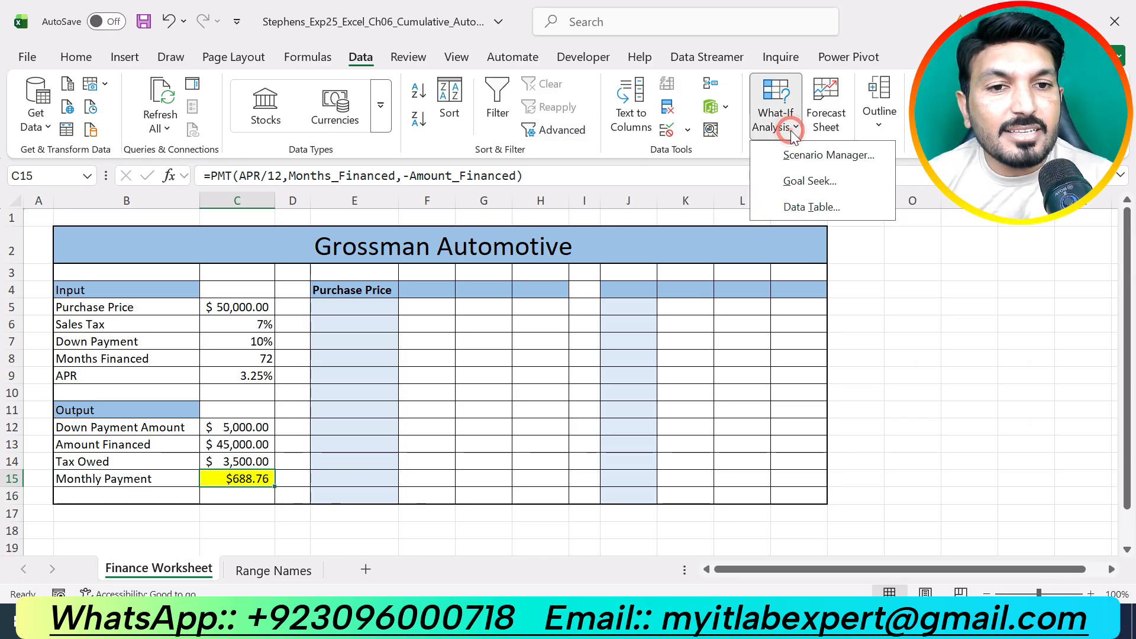
{"action": "left_click", "coordinate": [803, 184]}
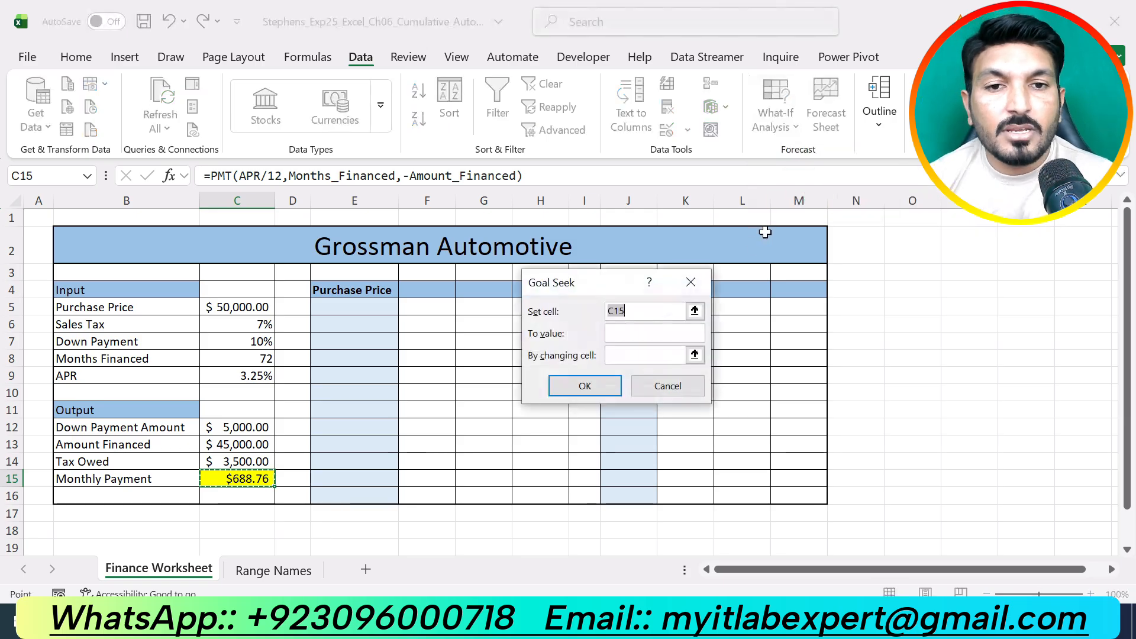
{"action": "left_click_drag", "start_coordinate": [590, 286], "coordinate": [700, 280]}
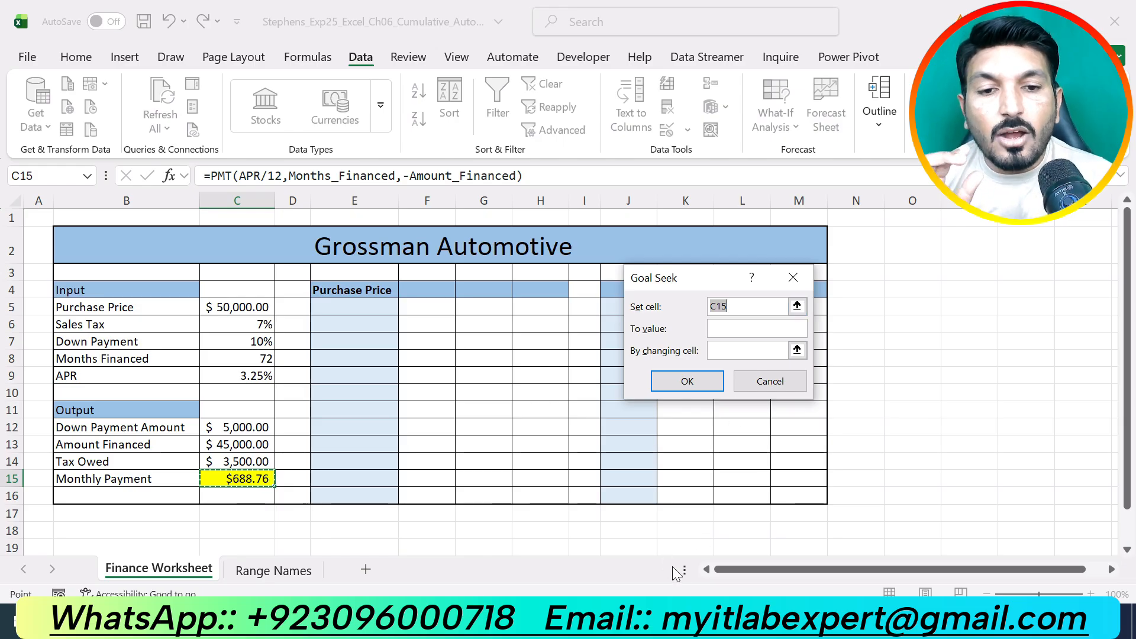
Recheck instruction 6 in Word, then set Goal Seek to reach a value of 500 by changing the Purchase Price cell C5.
{"action": "left_click", "coordinate": [657, 621]}
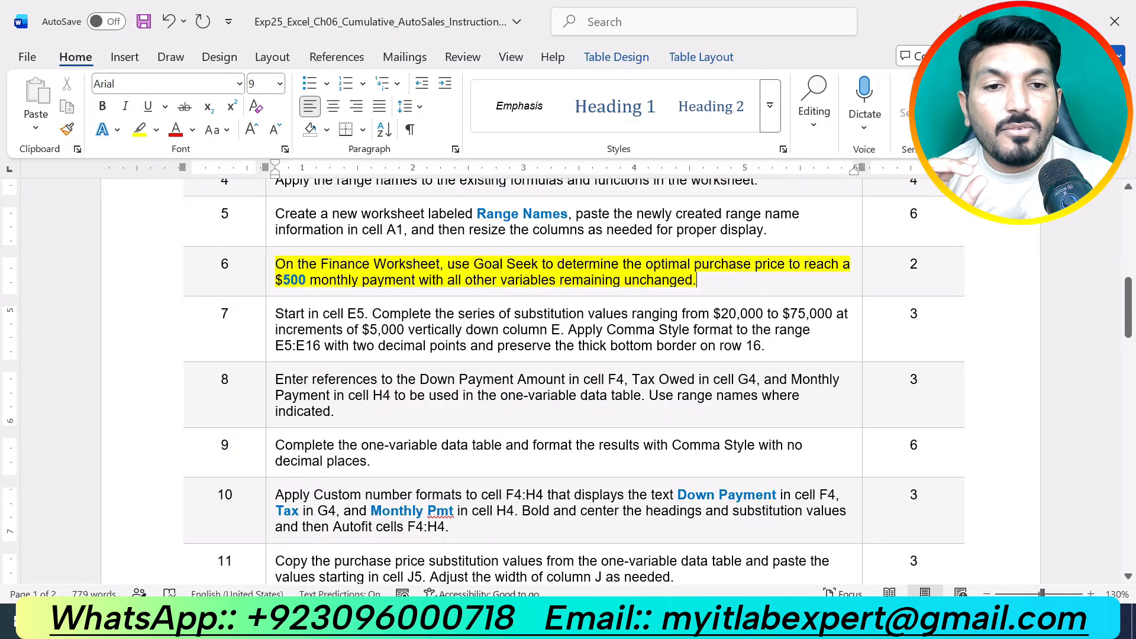
{"action": "left_click", "coordinate": [681, 621]}
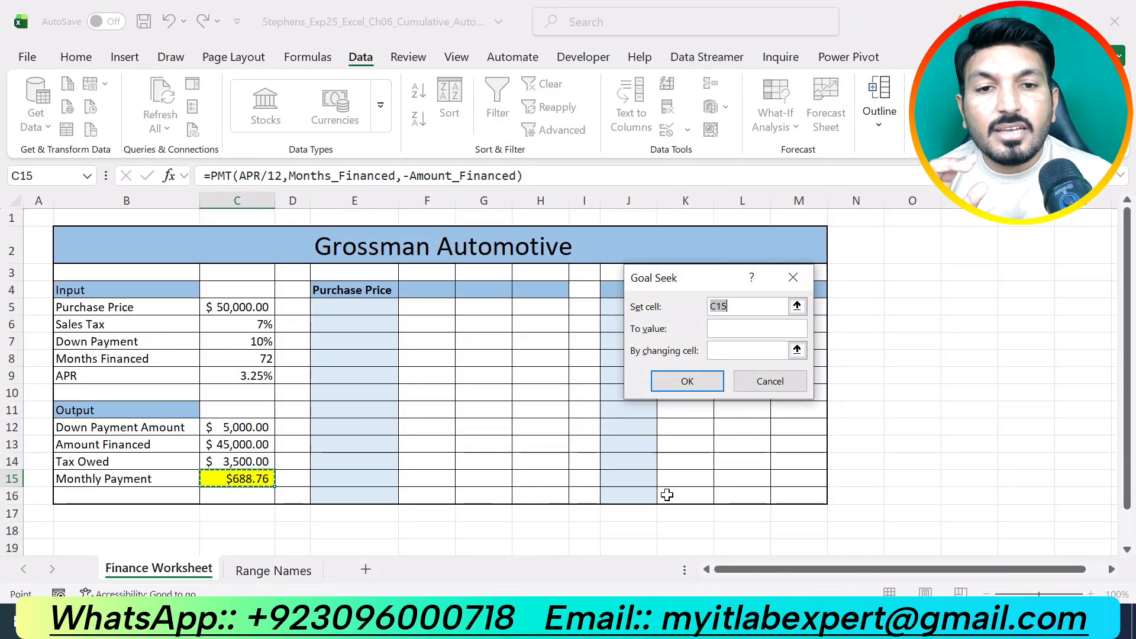
{"action": "left_click", "coordinate": [657, 622]}
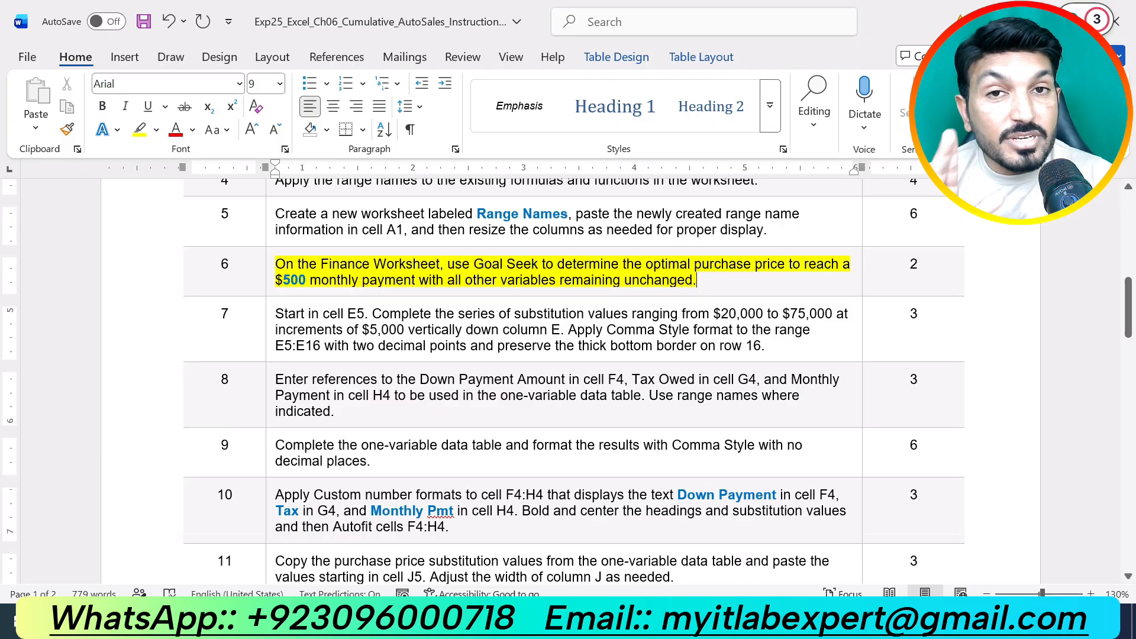
{"action": "left_click", "coordinate": [681, 622]}
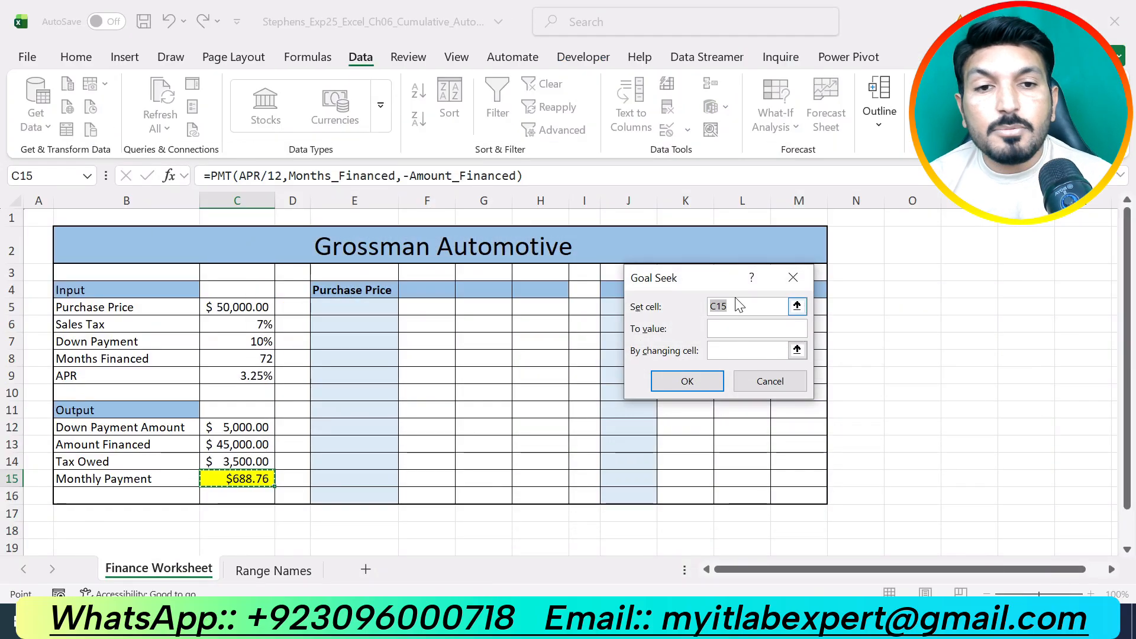
{"action": "left_click", "coordinate": [723, 327]}
{"action": "type", "text": "5"}
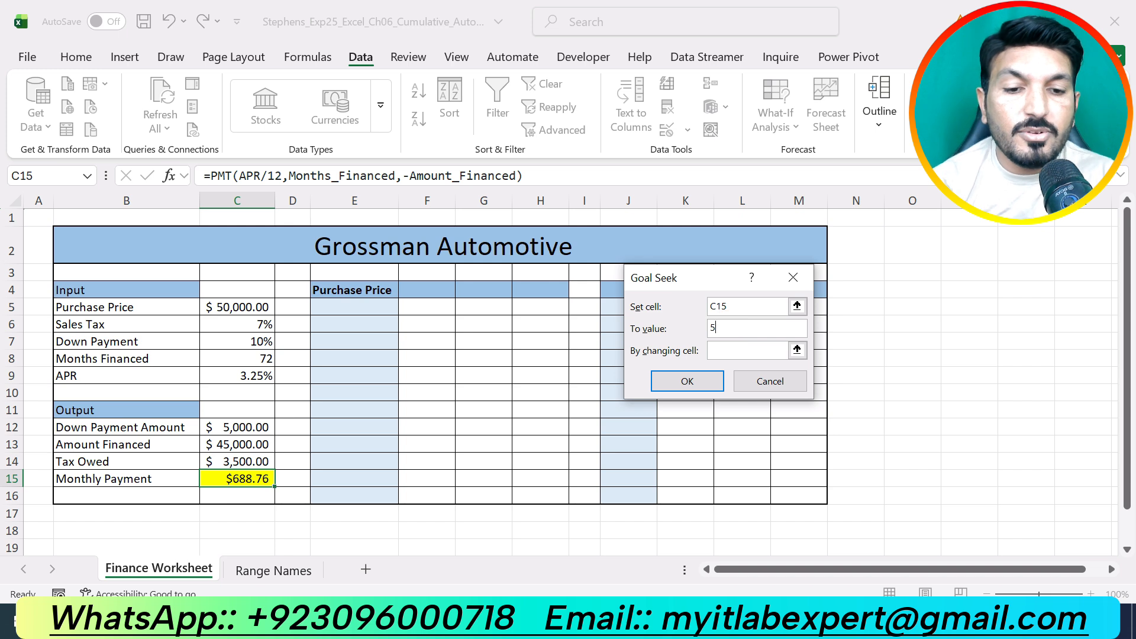
{"action": "type", "text": "00"}
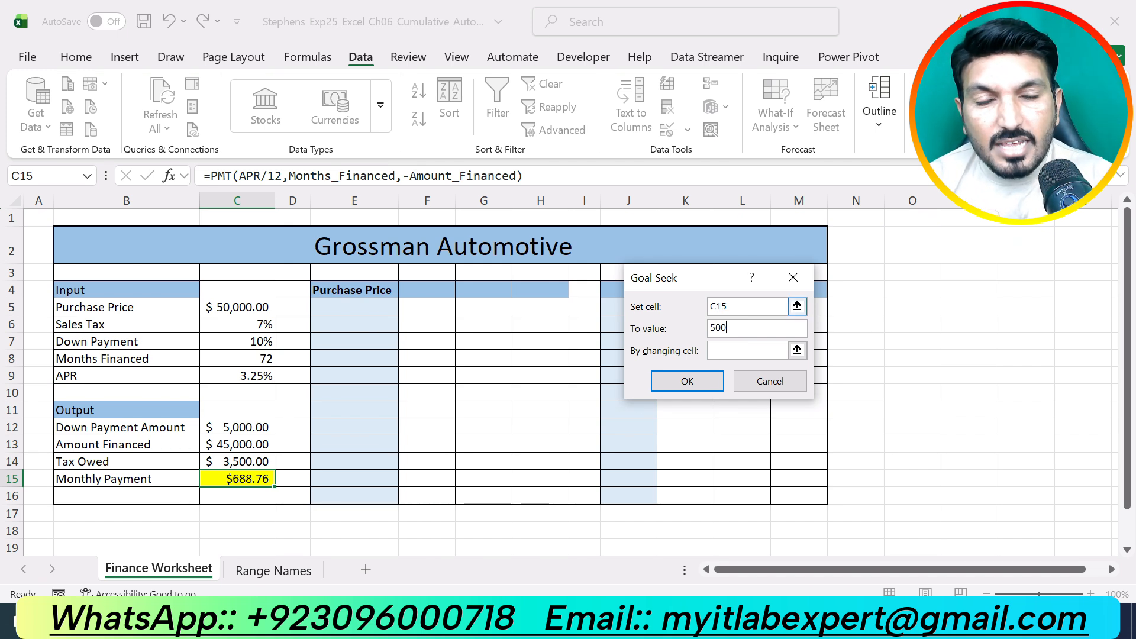
{"action": "left_click", "coordinate": [738, 350]}
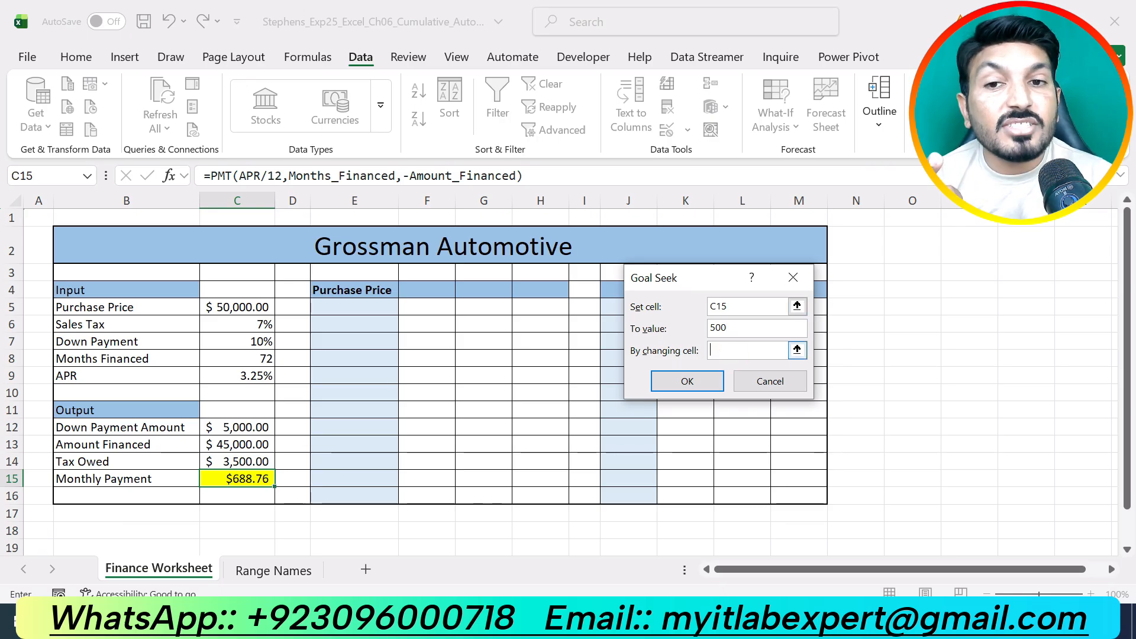
{"action": "left_click", "coordinate": [249, 303]}
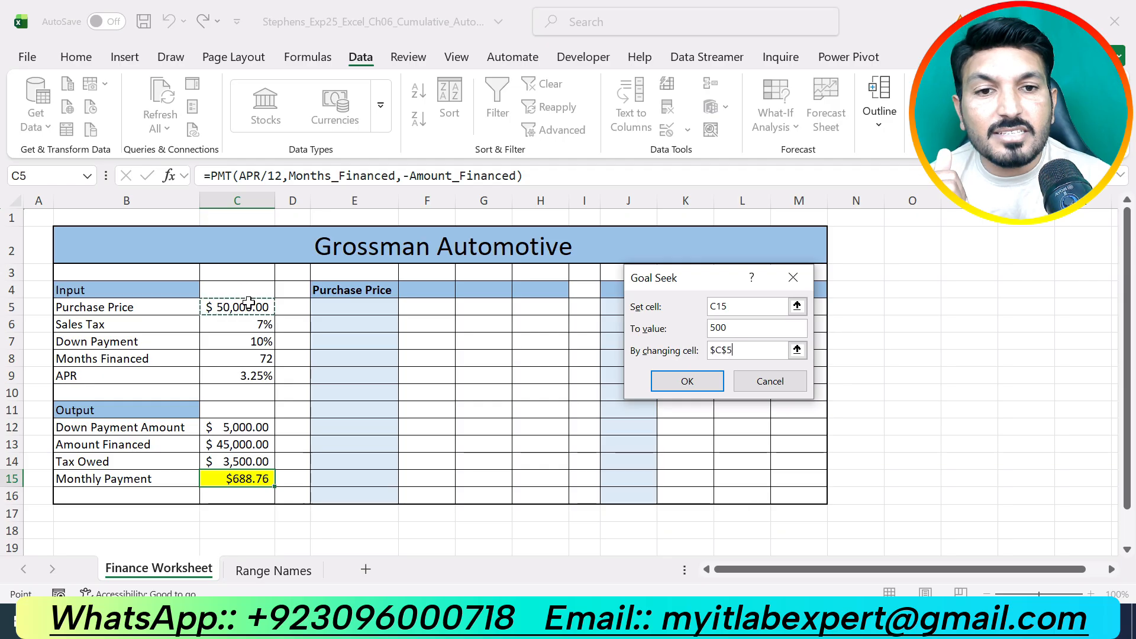
Reread the Goal Seek instruction in Word, run Goal Seek in Excel, accept its solution and check the Purchase Price and Monthly Payment cells.
{"action": "left_click", "coordinate": [615, 621]}
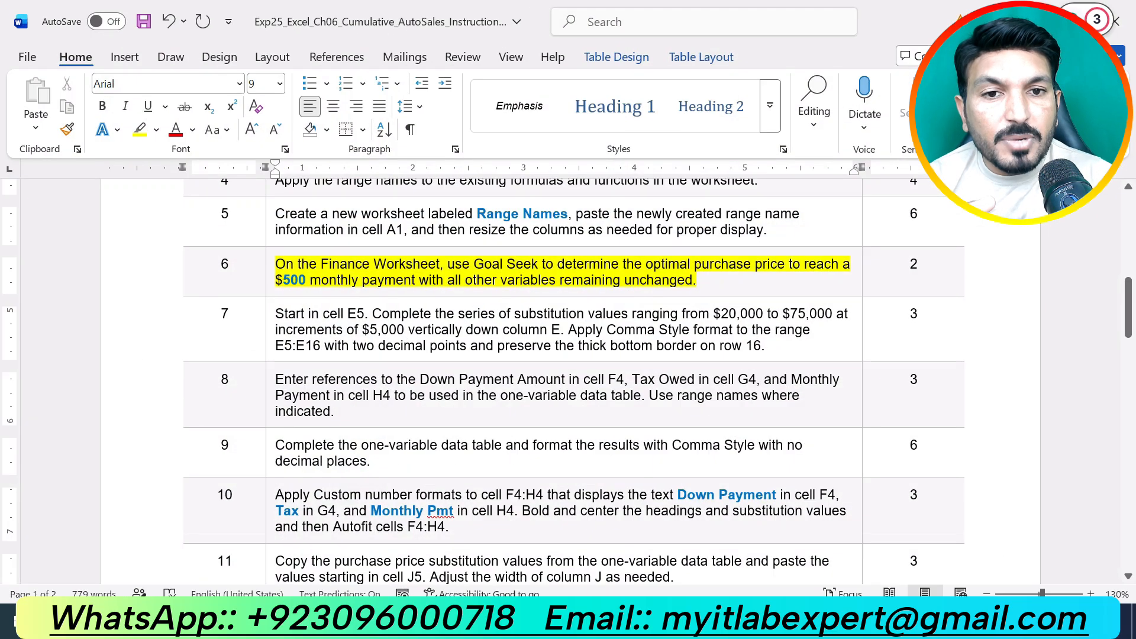
{"action": "left_click", "coordinate": [639, 621]}
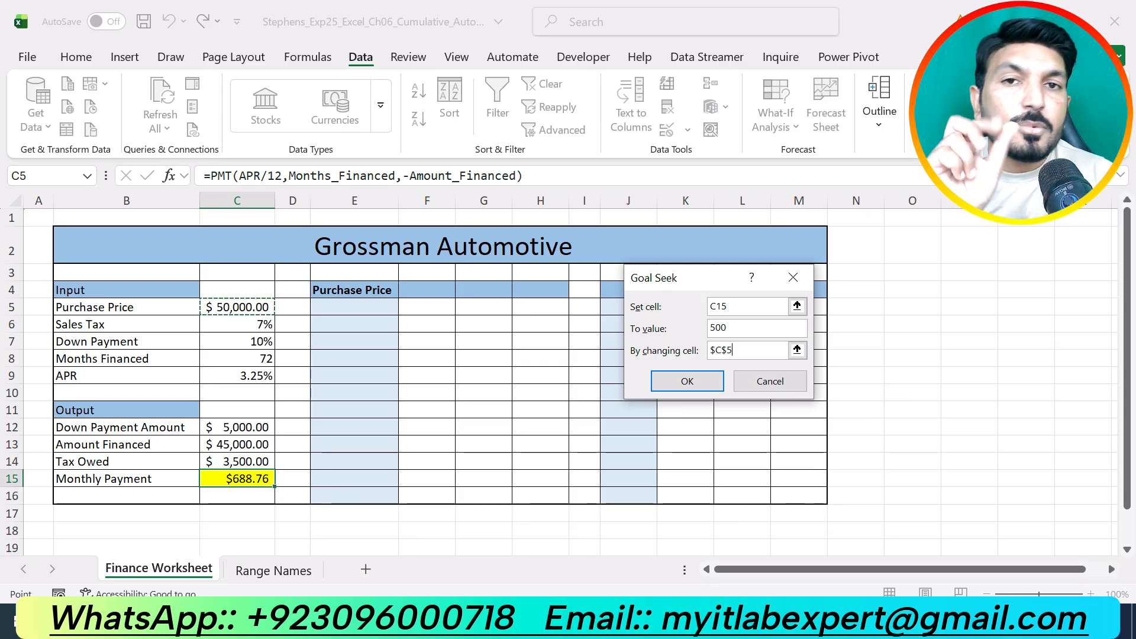
{"action": "left_click", "coordinate": [688, 380]}
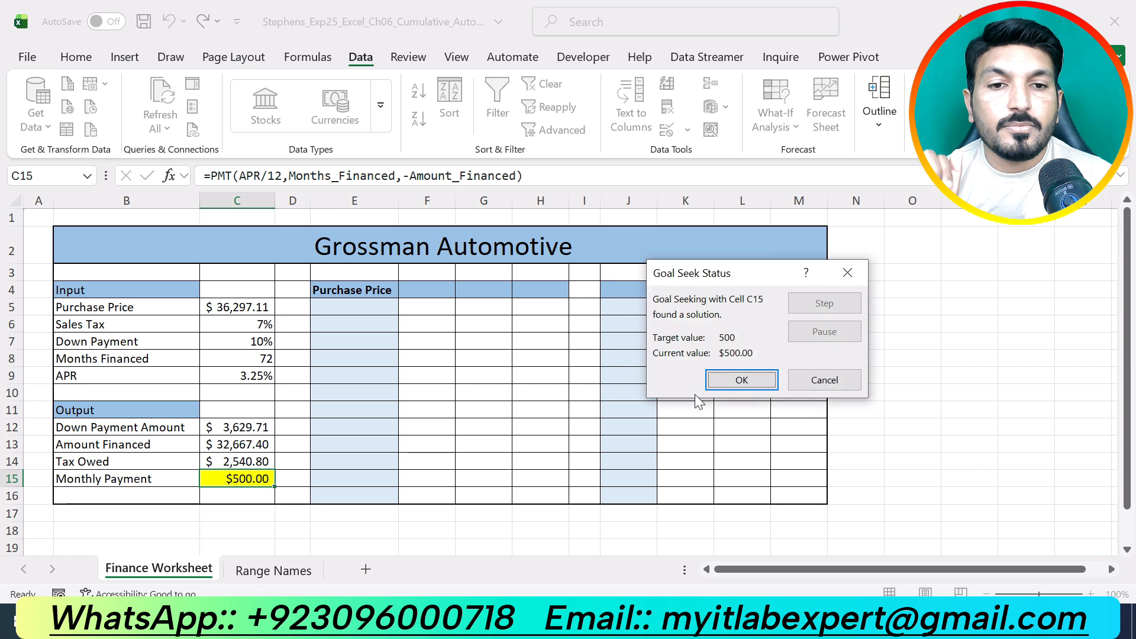
{"action": "left_click", "coordinate": [740, 380]}
{"action": "left_click", "coordinate": [239, 306]}
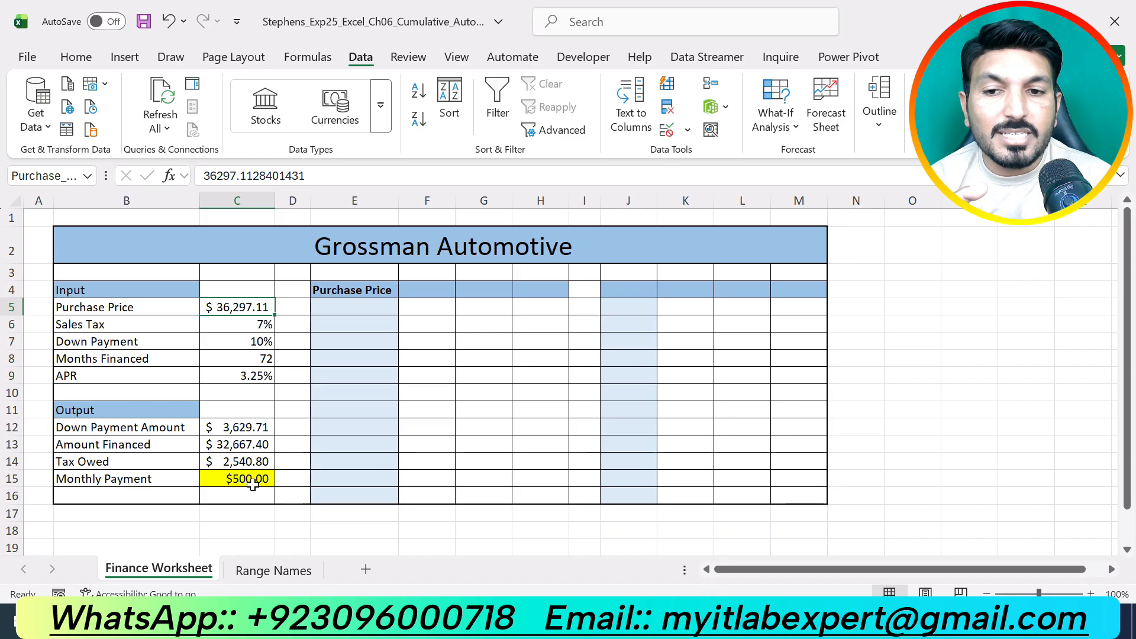
{"action": "left_click", "coordinate": [255, 481]}
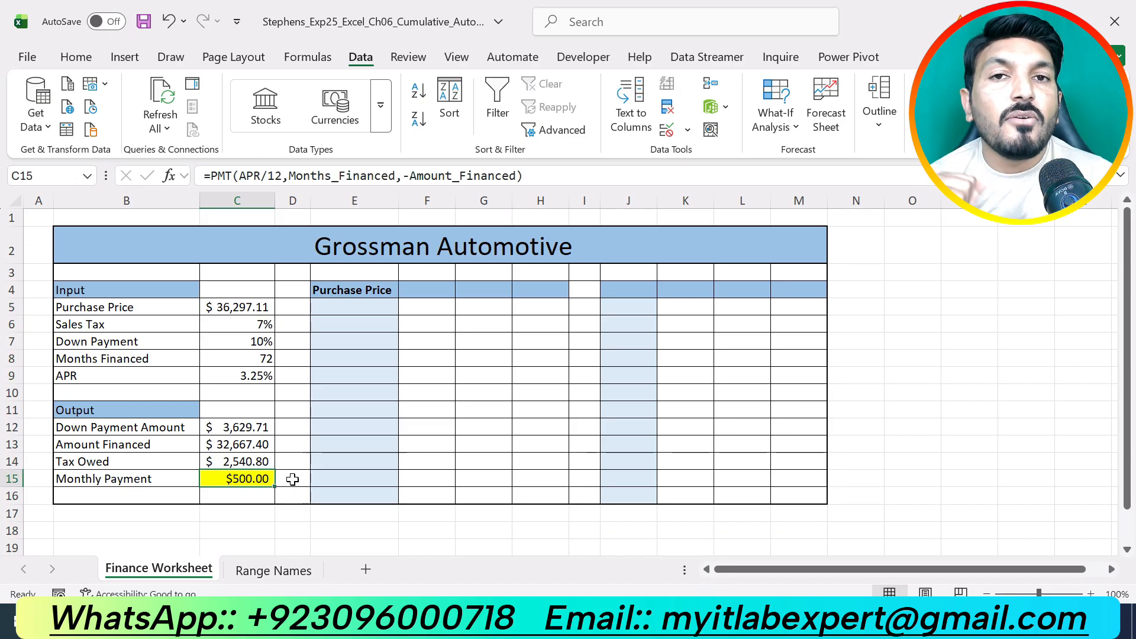
Return to the Word instructions, remove the highlight from instruction 6 and highlight instruction 7, about the substitution values, in yellow.
{"action": "left_click", "coordinate": [655, 621]}
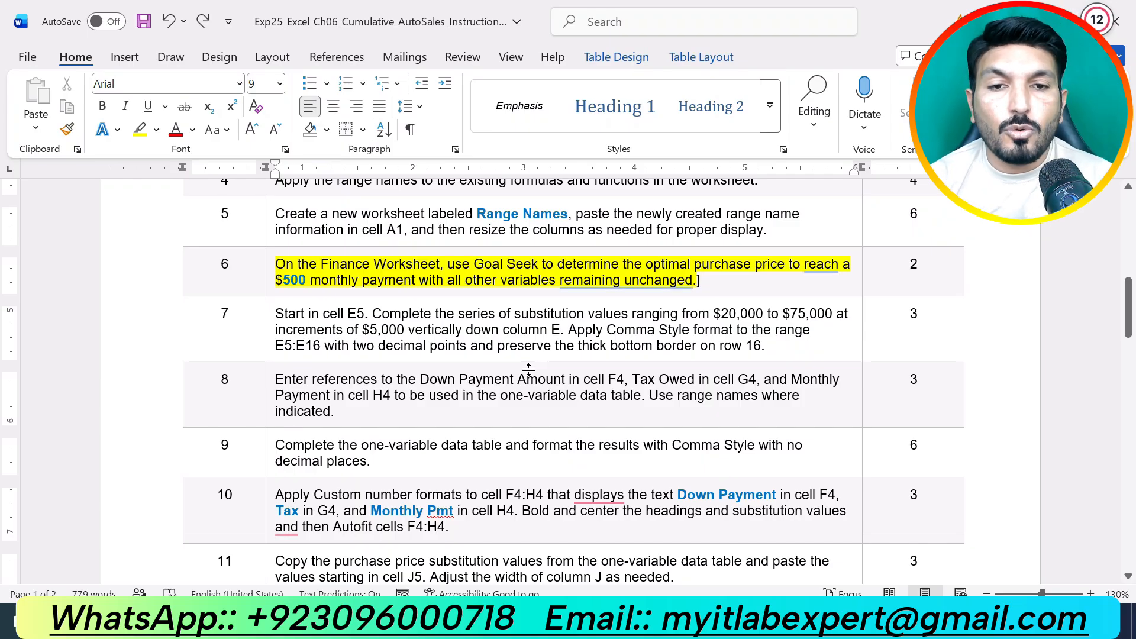
{"action": "key", "text": "ctrl+shift+Up"}
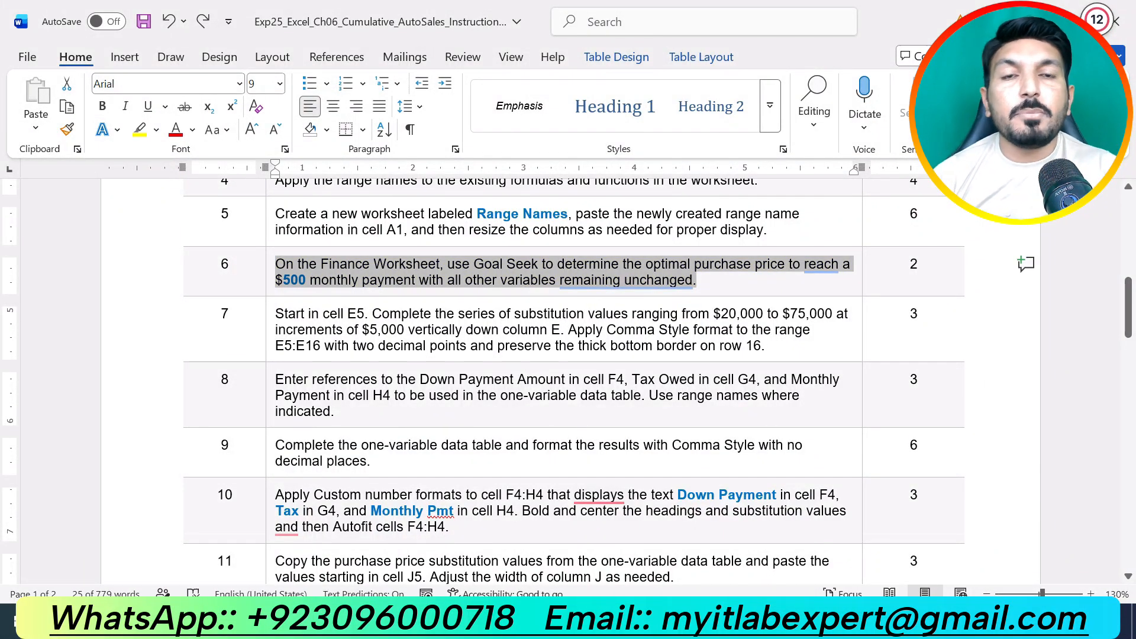
{"action": "left_click_drag", "start_coordinate": [766, 346], "coordinate": [275, 313]}
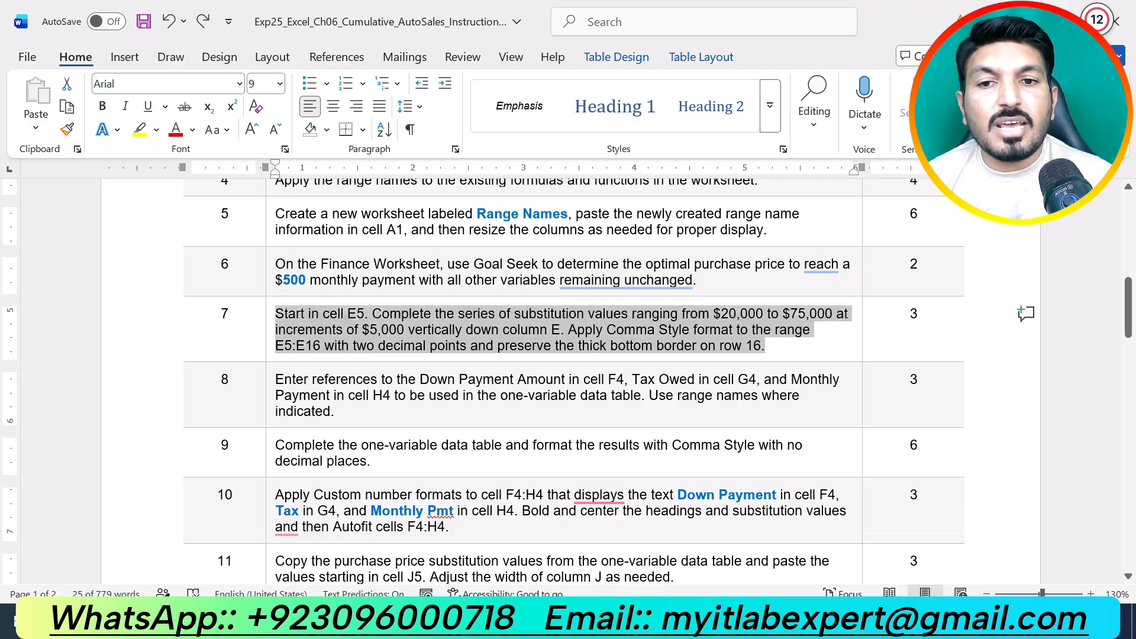
{"action": "left_click", "coordinate": [358, 290]}
{"action": "left_click", "coordinate": [435, 329]}
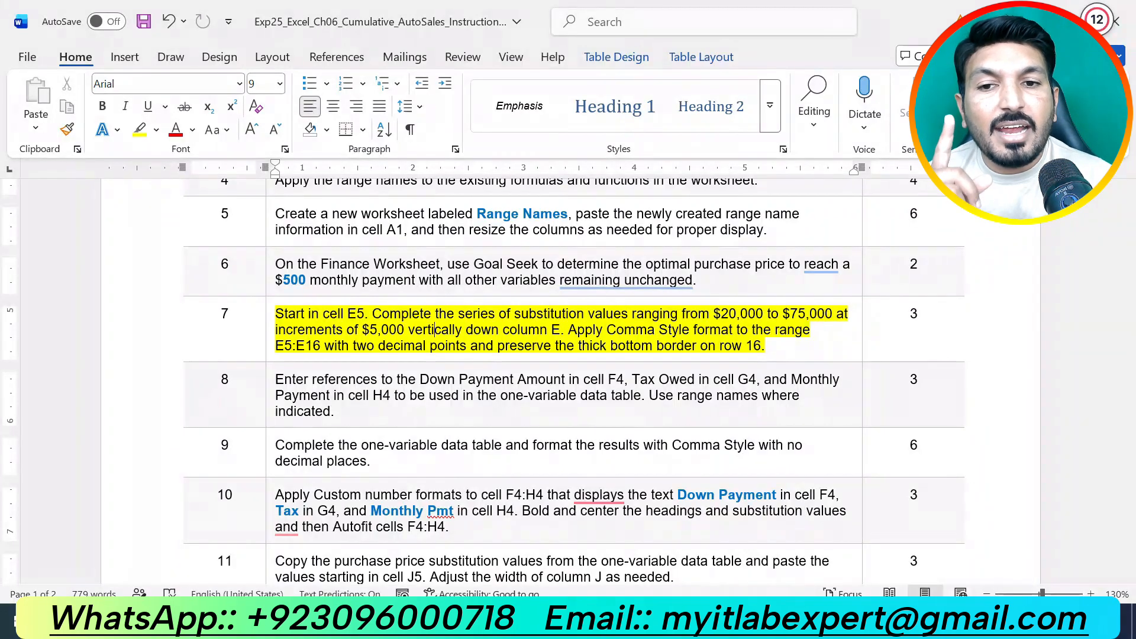
Switch to Excel, select cell E5 as the start of the substitution series, and recheck instruction 7 in Word.
{"action": "key", "text": "alt+Tab"}
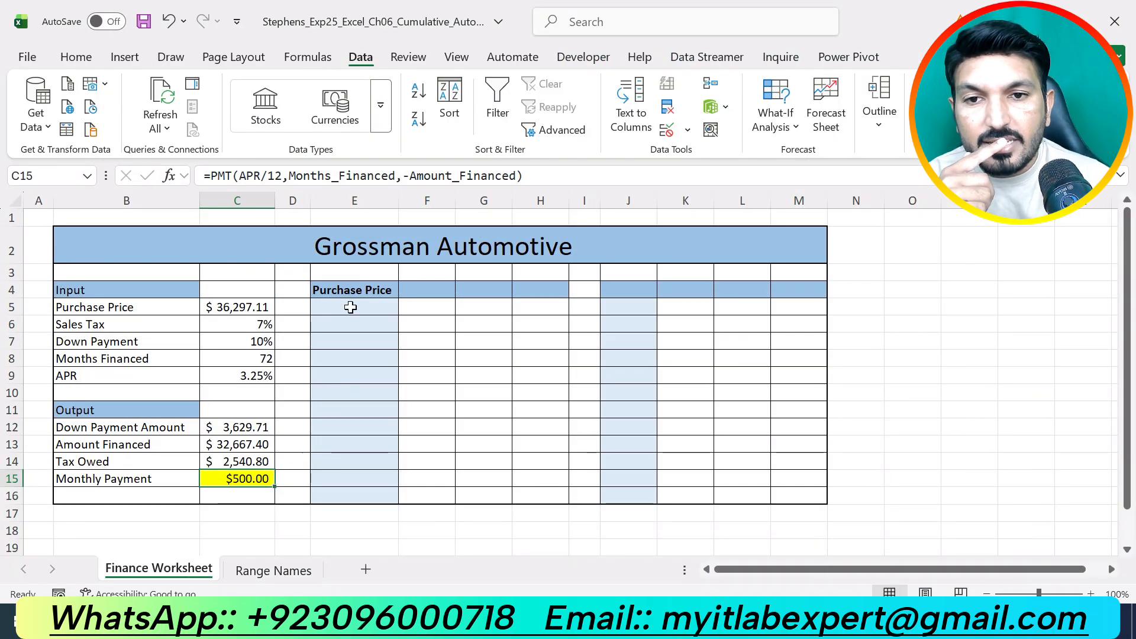
{"action": "left_click", "coordinate": [351, 307]}
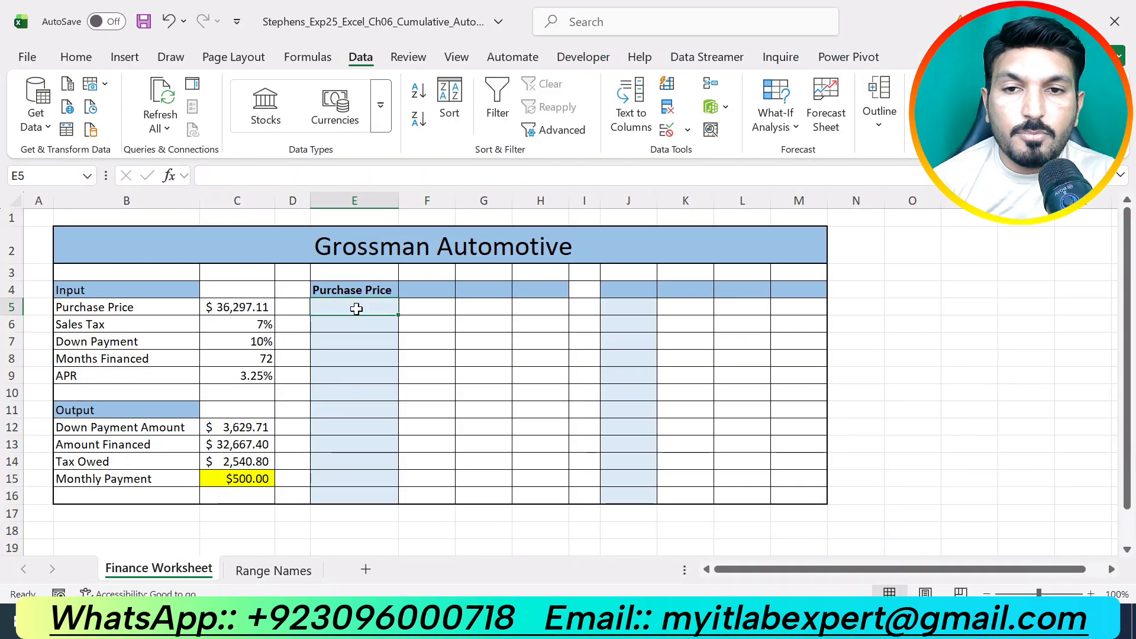
{"action": "key", "text": "alt+Tab"}
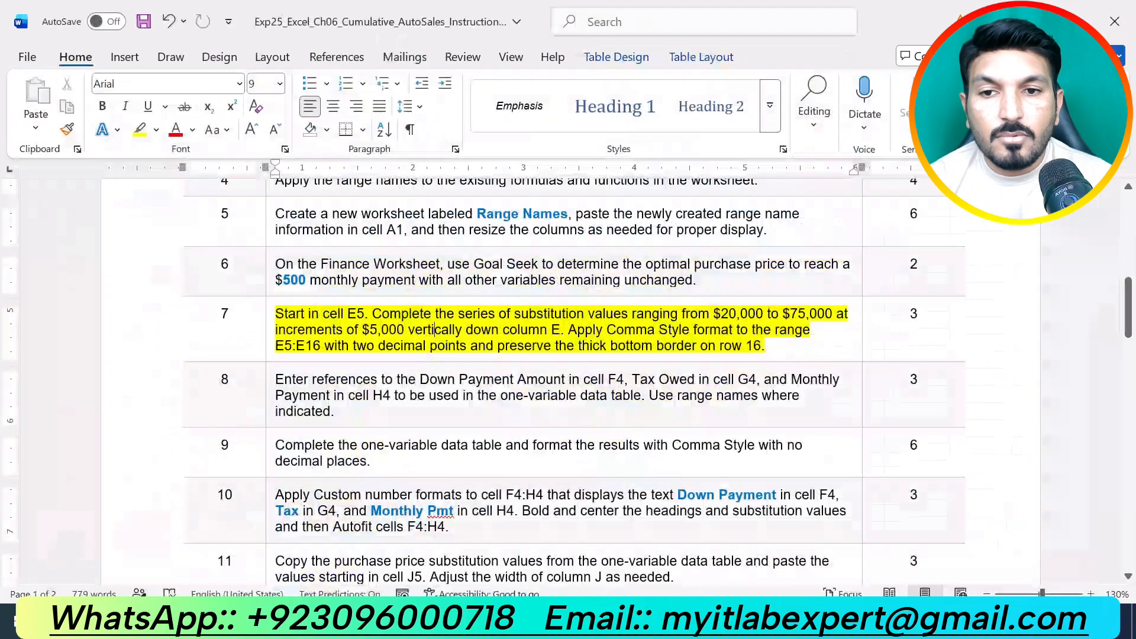
{"action": "key", "text": "alt+Tab"}
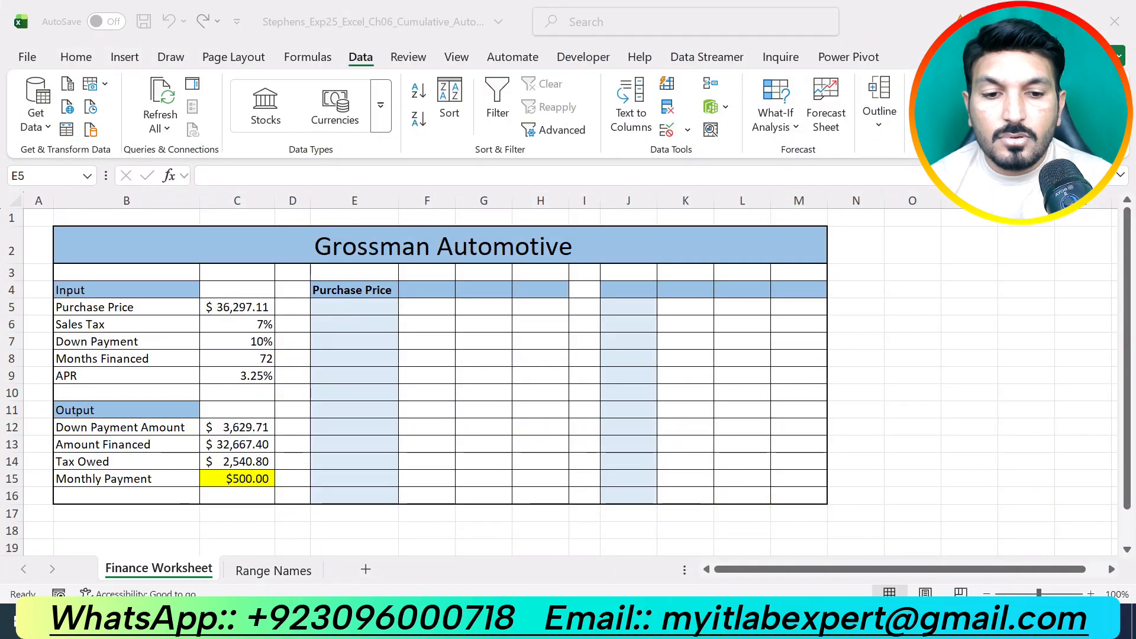
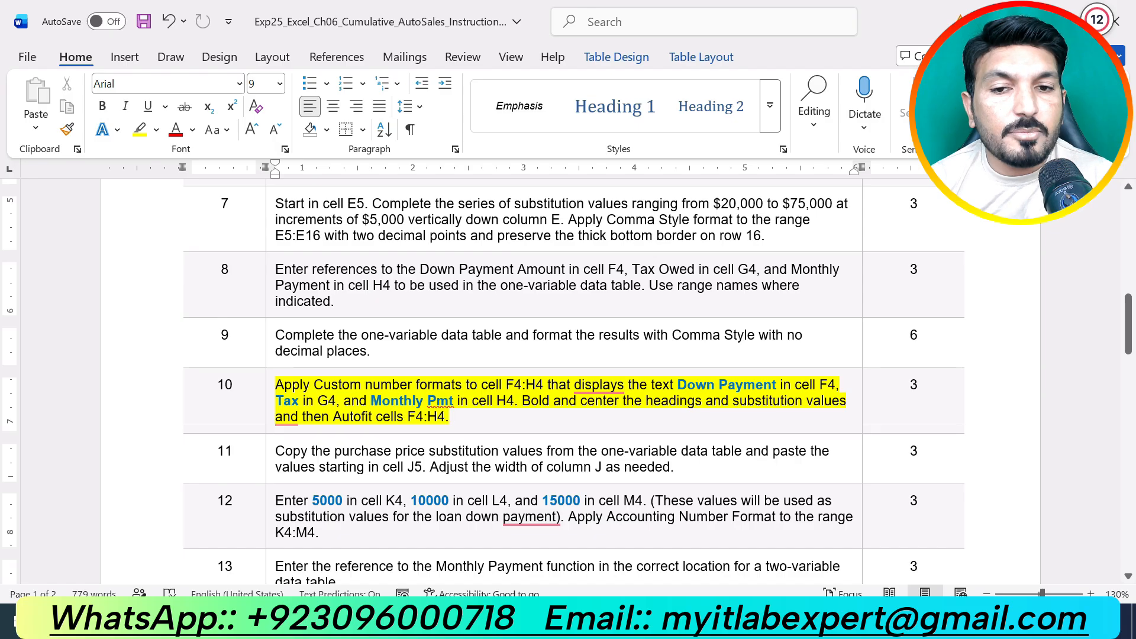
Review instruction 10 on custom number formats in Word, examine cells F4, G4 and H4 in Excel, and return to the instructions.
{"action": "left_click_drag", "start_coordinate": [507, 385], "coordinate": [544, 385]}
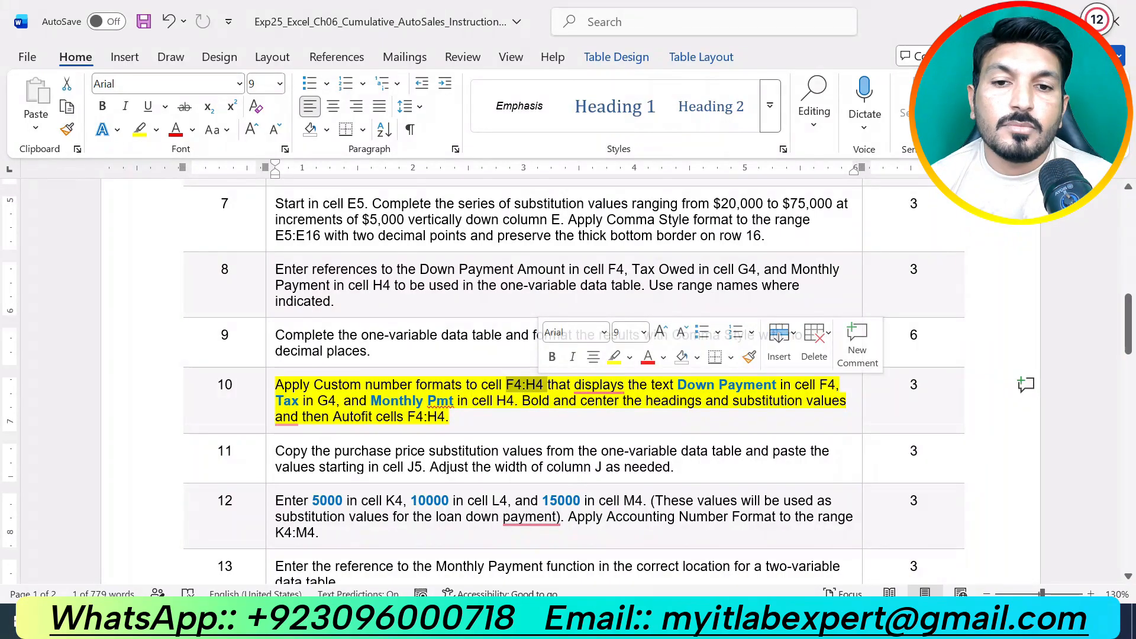
{"action": "left_click", "coordinate": [476, 417]}
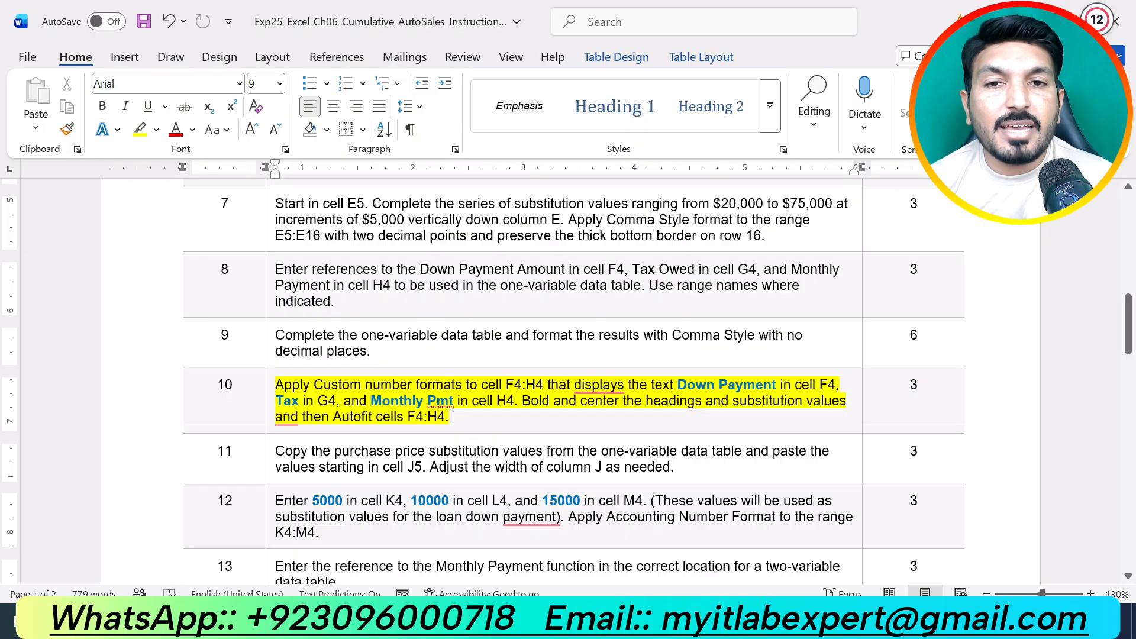
{"action": "left_click", "coordinate": [635, 621]}
{"action": "left_click", "coordinate": [432, 290]}
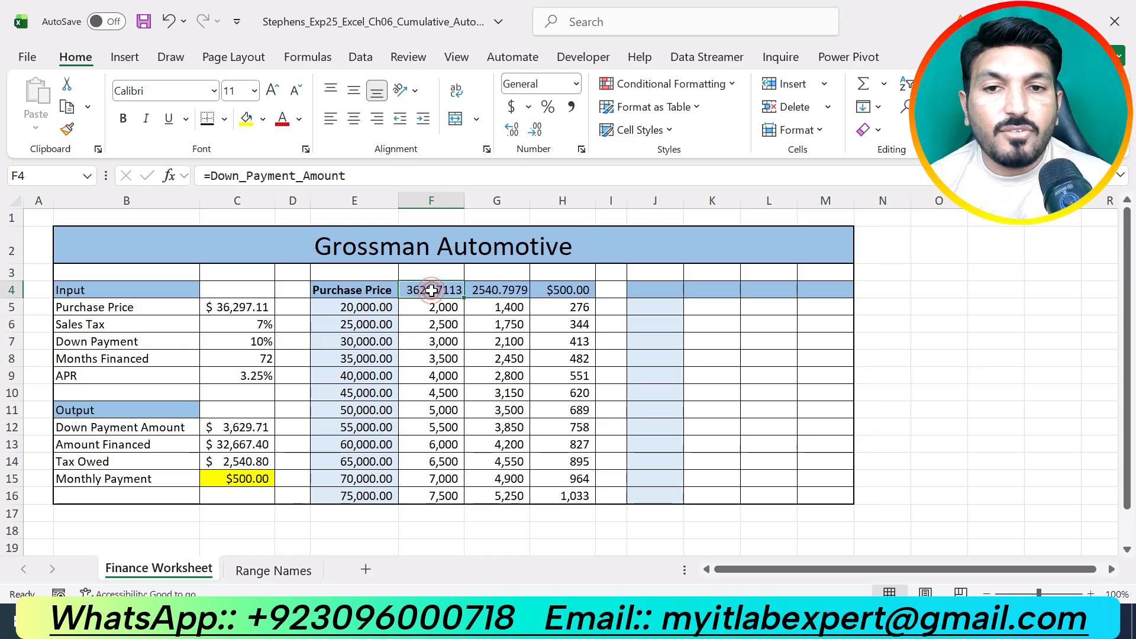
{"action": "left_click", "coordinate": [494, 290]}
{"action": "left_click", "coordinate": [559, 290]}
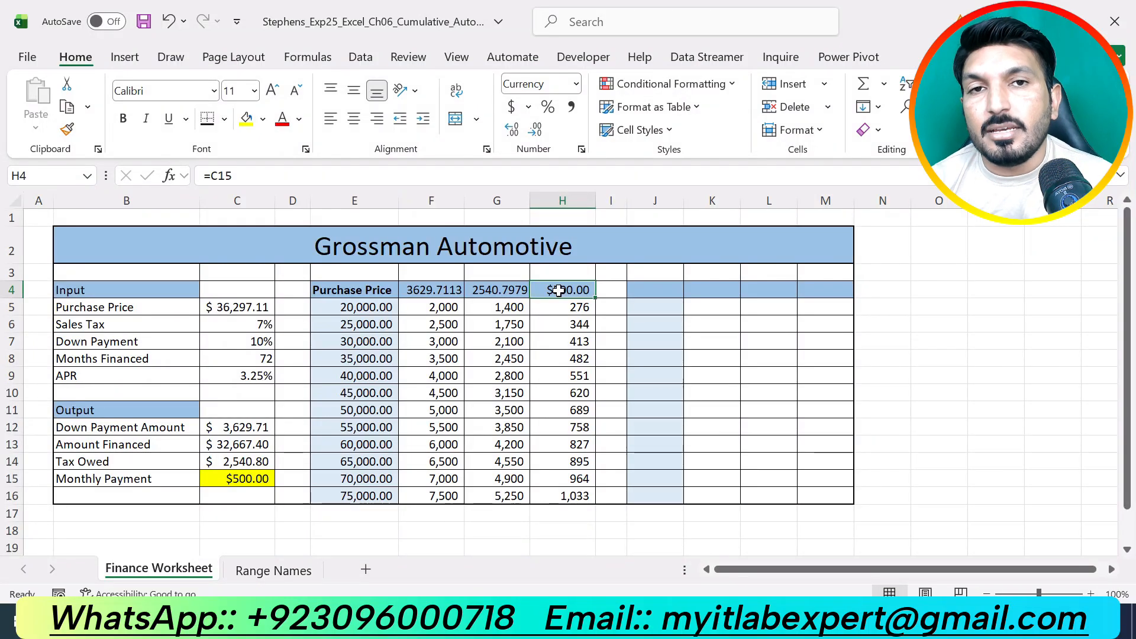
{"action": "left_click", "coordinate": [677, 620]}
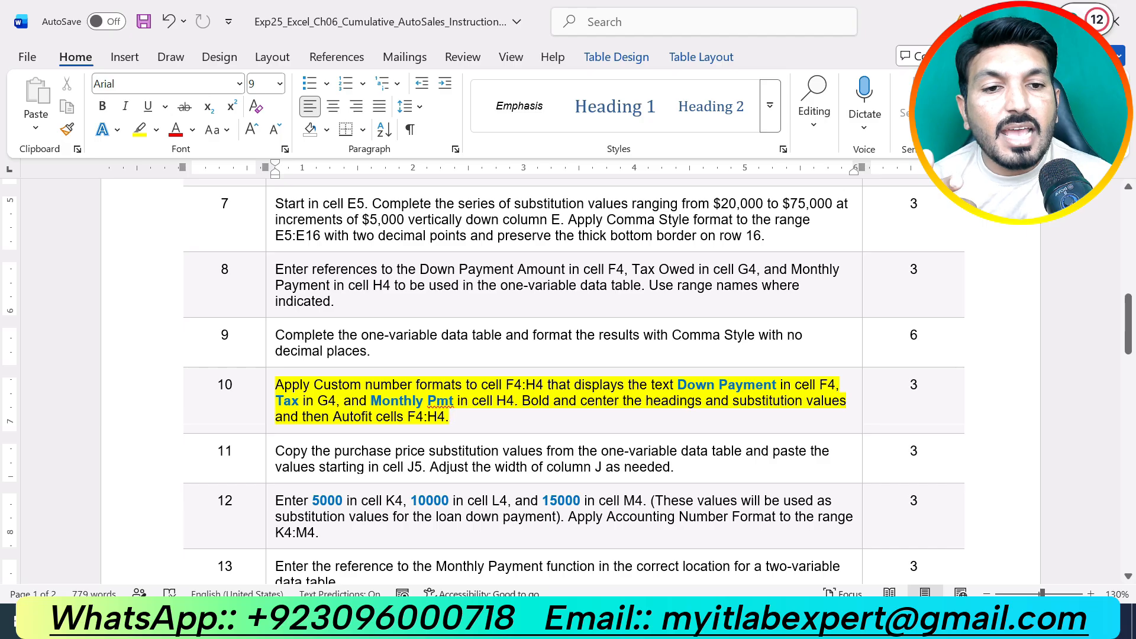
Note the F4 heading text in instruction 10, switch to Excel and give cell F4 the custom number format "Down Payment" in quotation marks.
{"action": "left_click_drag", "start_coordinate": [678, 384], "coordinate": [780, 386]}
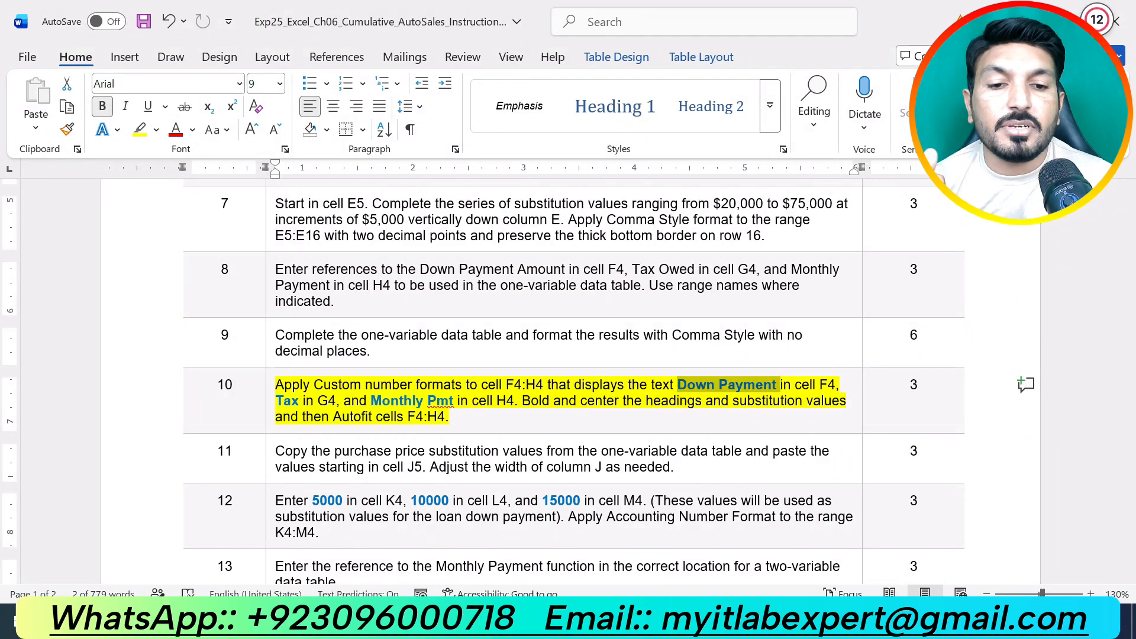
{"action": "left_click", "coordinate": [639, 620]}
{"action": "left_click", "coordinate": [442, 291]}
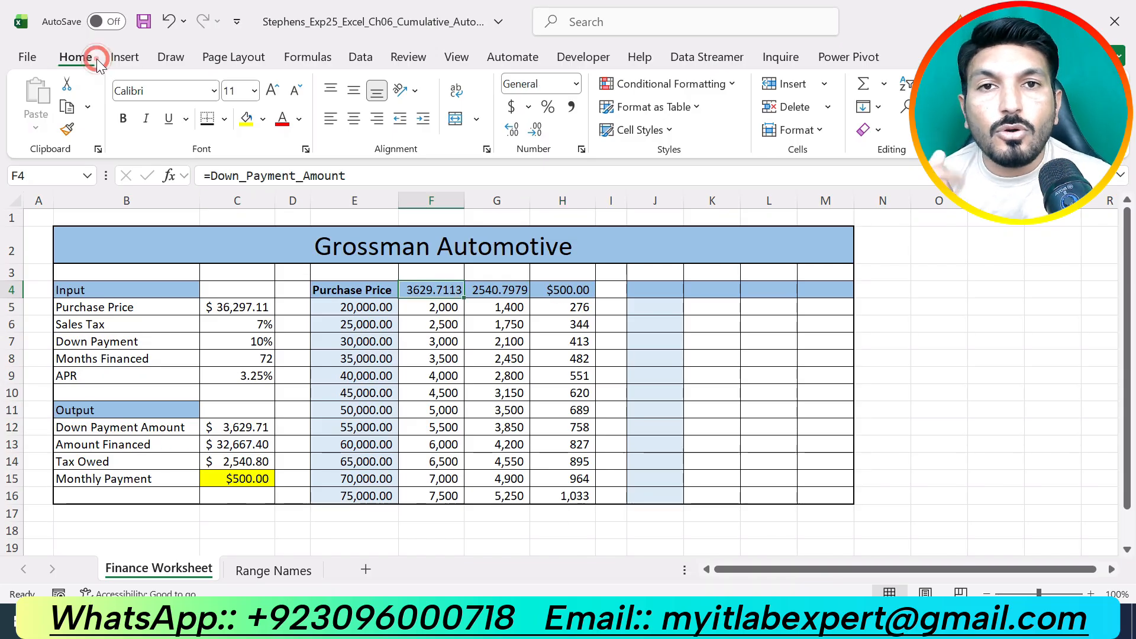
{"action": "left_click", "coordinate": [581, 151]}
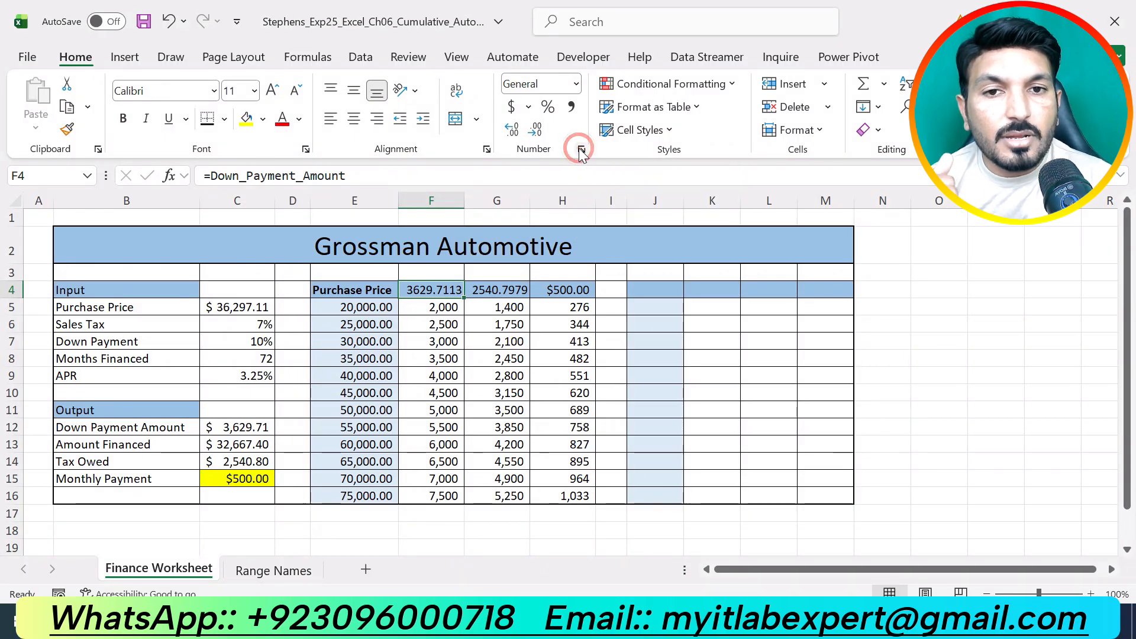
{"action": "left_click", "coordinate": [515, 352]}
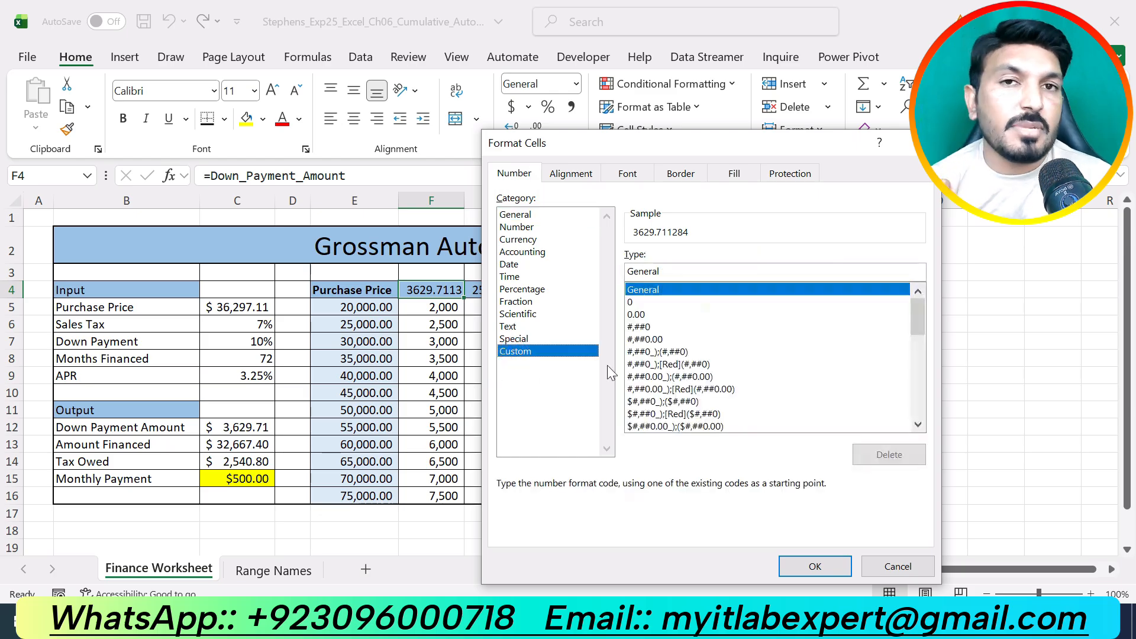
{"action": "left_click", "coordinate": [670, 289]}
{"action": "double_click", "coordinate": [680, 272]}
{"action": "key", "text": "BackSpace"}
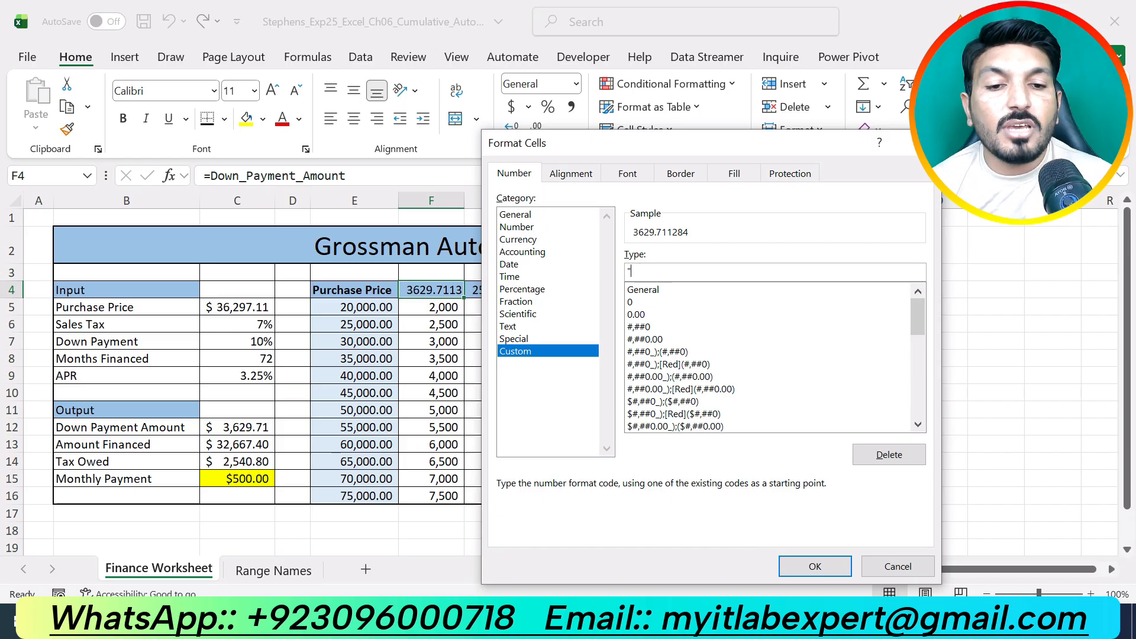
{"action": "key", "text": "alt+Tab"}
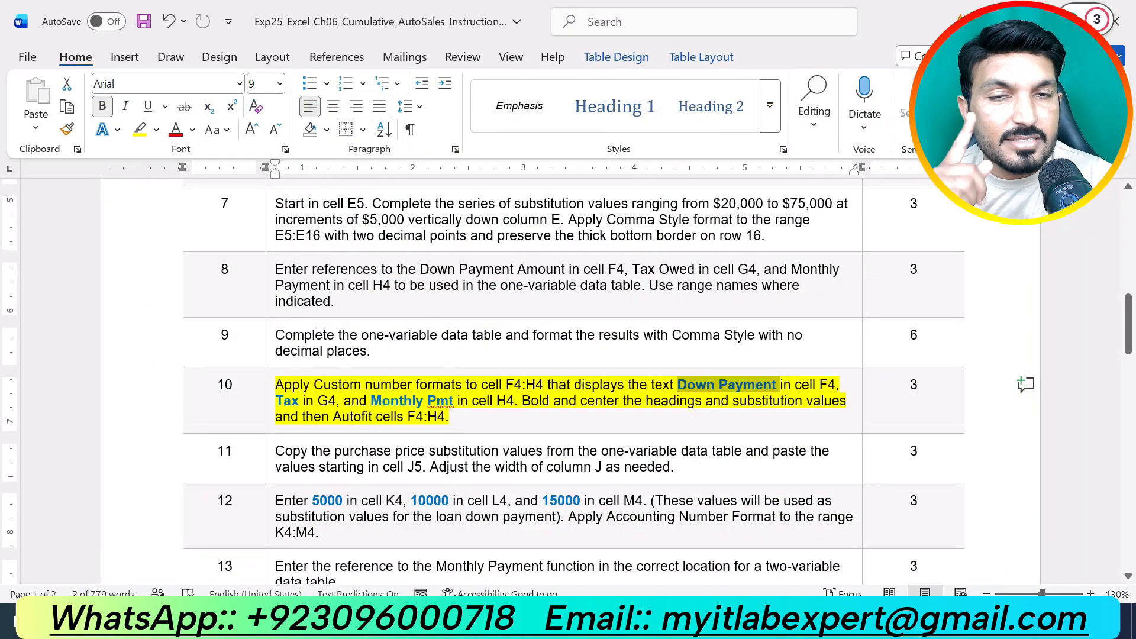
{"action": "key", "text": "alt+Tab"}
{"action": "type", "text": "D"}
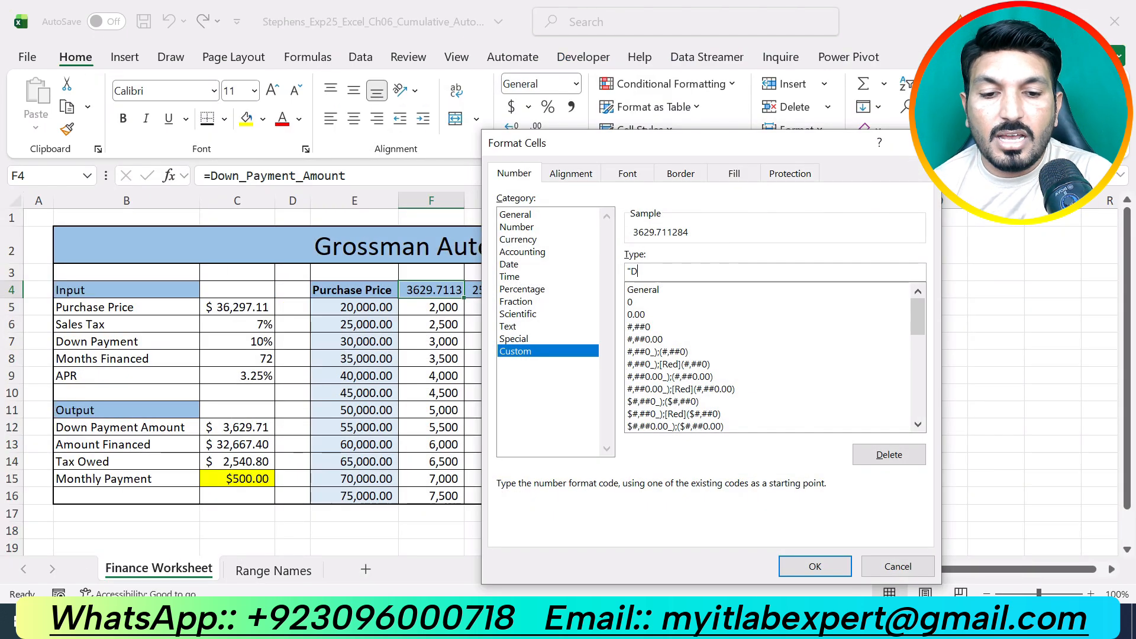
{"action": "type", "text": "own Pay"}
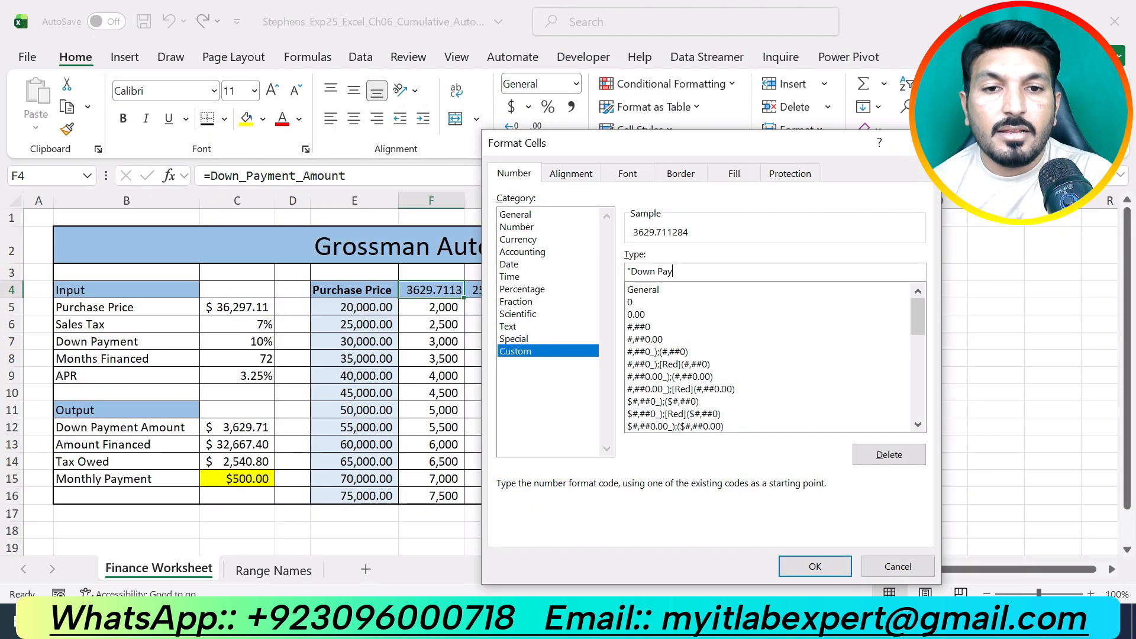
{"action": "type", "text": "ment\""}
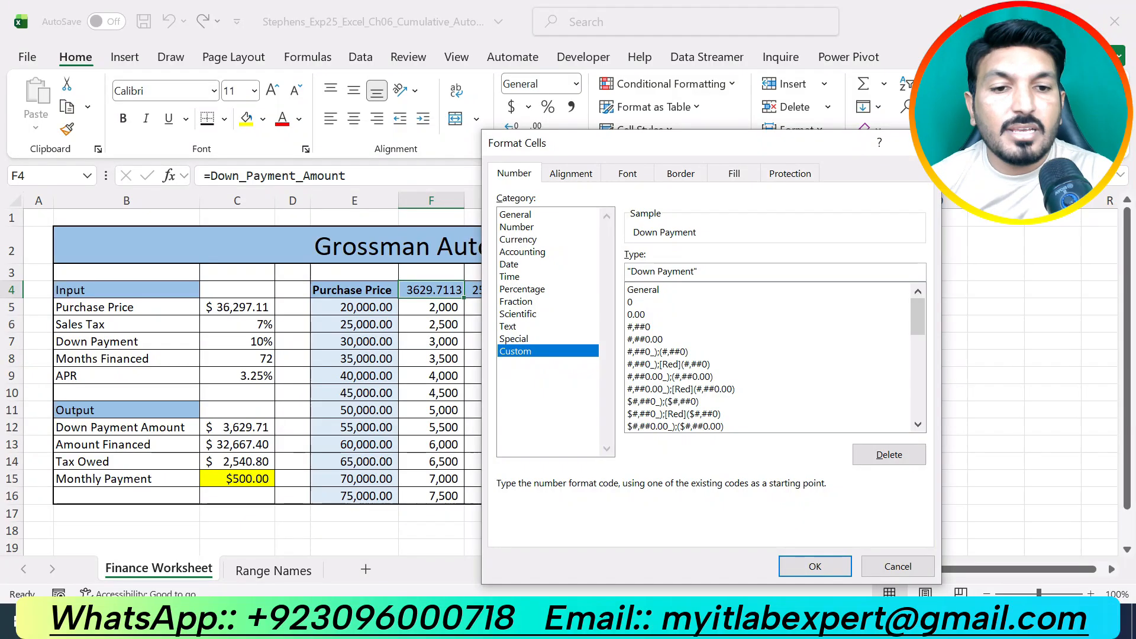
{"action": "left_click", "coordinate": [801, 565]}
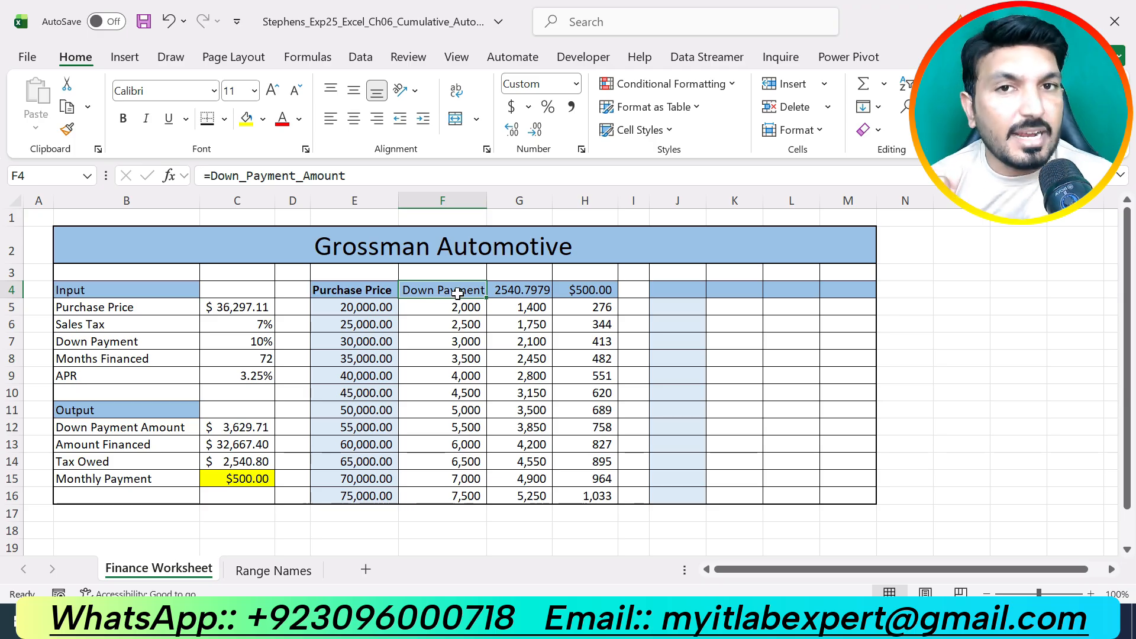
Recheck instruction 10 in Word, return to Excel and apply the custom number format "Tax", including the quotation marks, to cell G4.
{"action": "key", "text": "alt+Tab"}
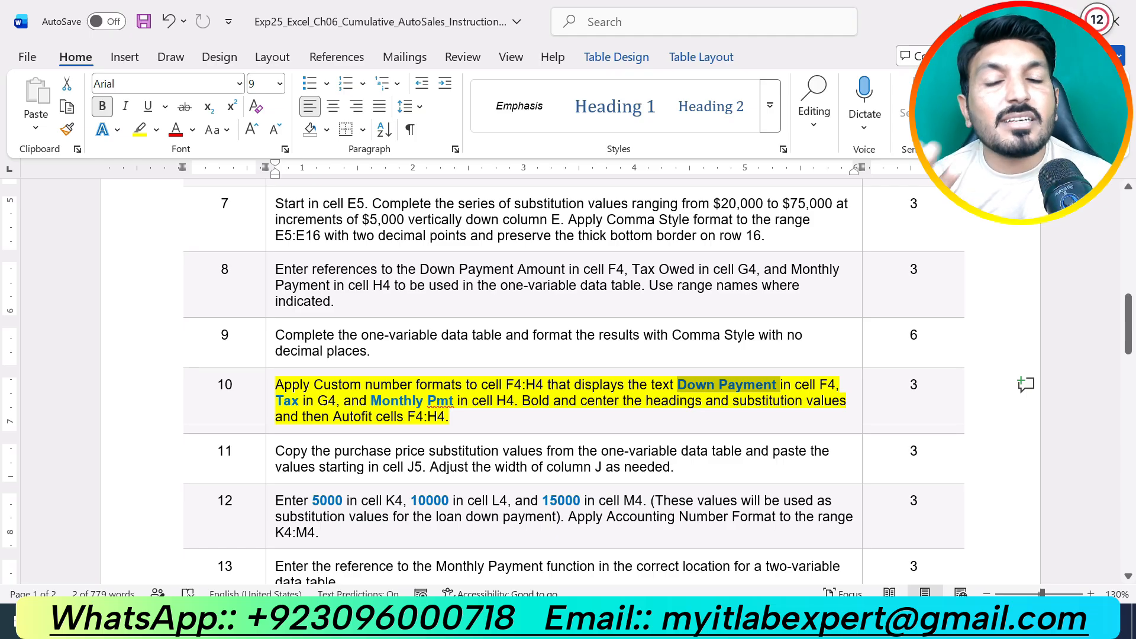
{"action": "key", "text": "alt+Tab"}
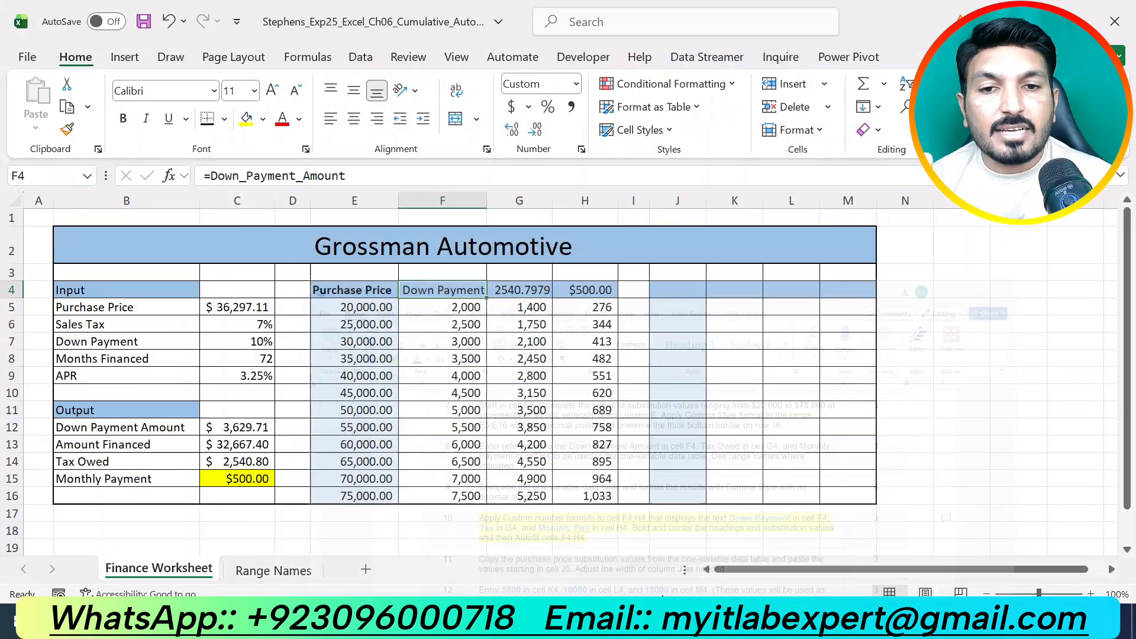
{"action": "left_click", "coordinate": [523, 291]}
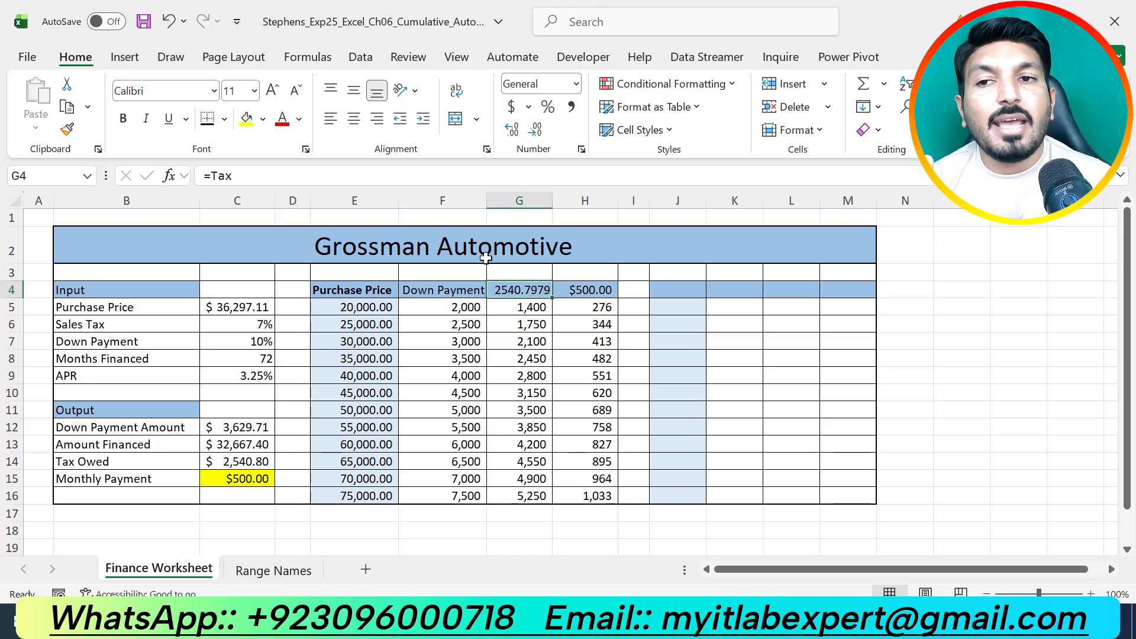
{"action": "left_click", "coordinate": [582, 149]}
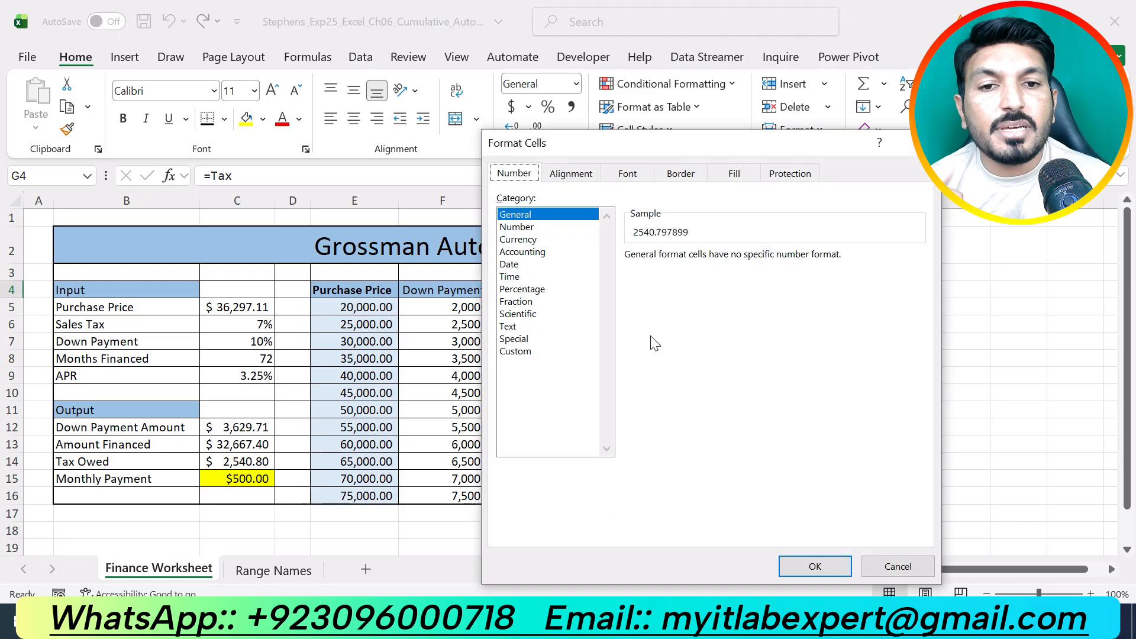
{"action": "left_click", "coordinate": [520, 352]}
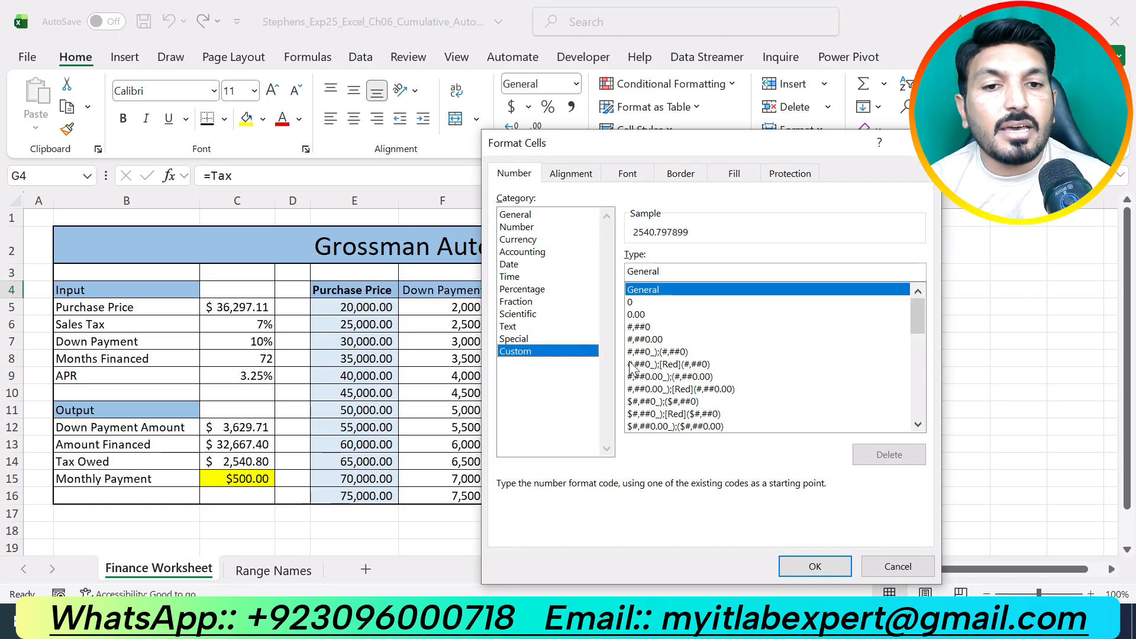
{"action": "double_click", "coordinate": [688, 267]}
{"action": "key", "text": "BackSpace"}
{"action": "type", "text": "\""}
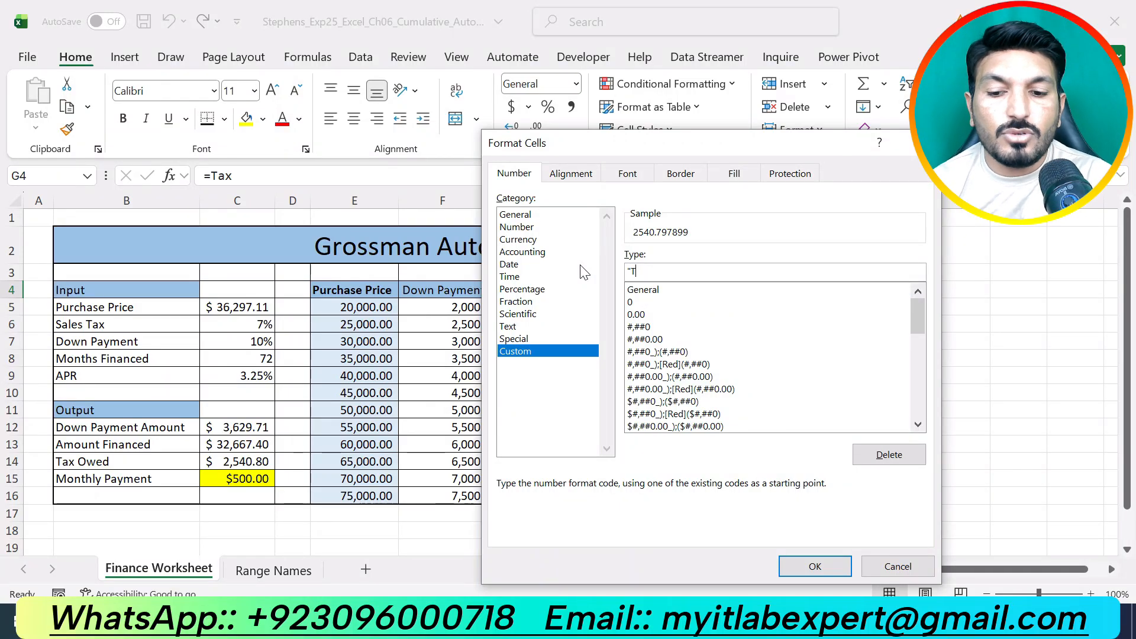
{"action": "type", "text": "Tax\""}
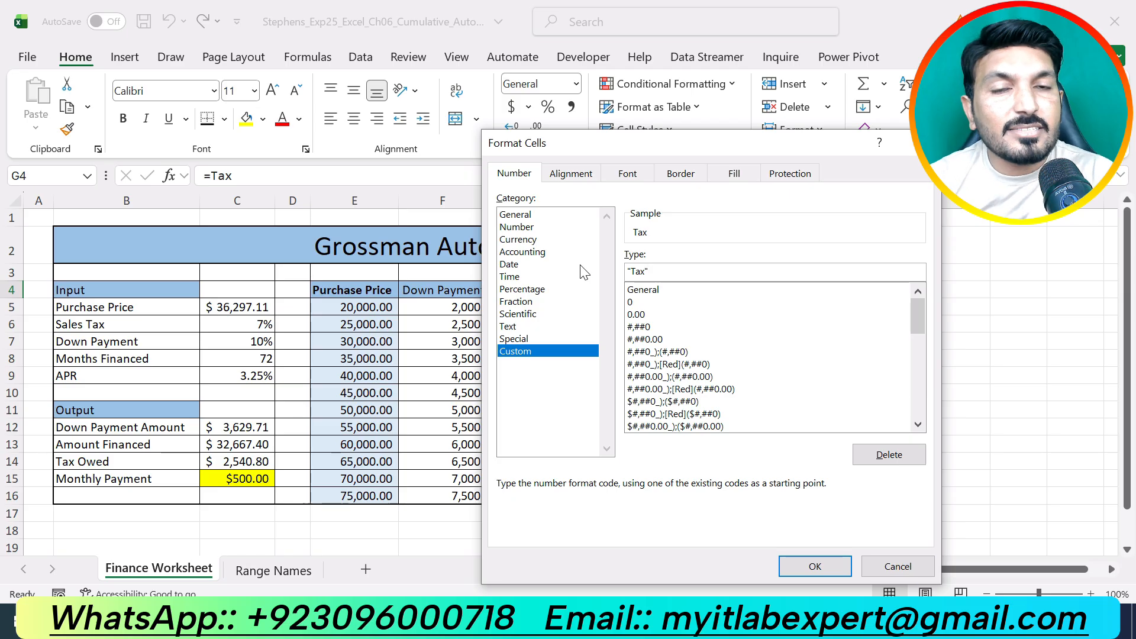
{"action": "left_click", "coordinate": [813, 566]}
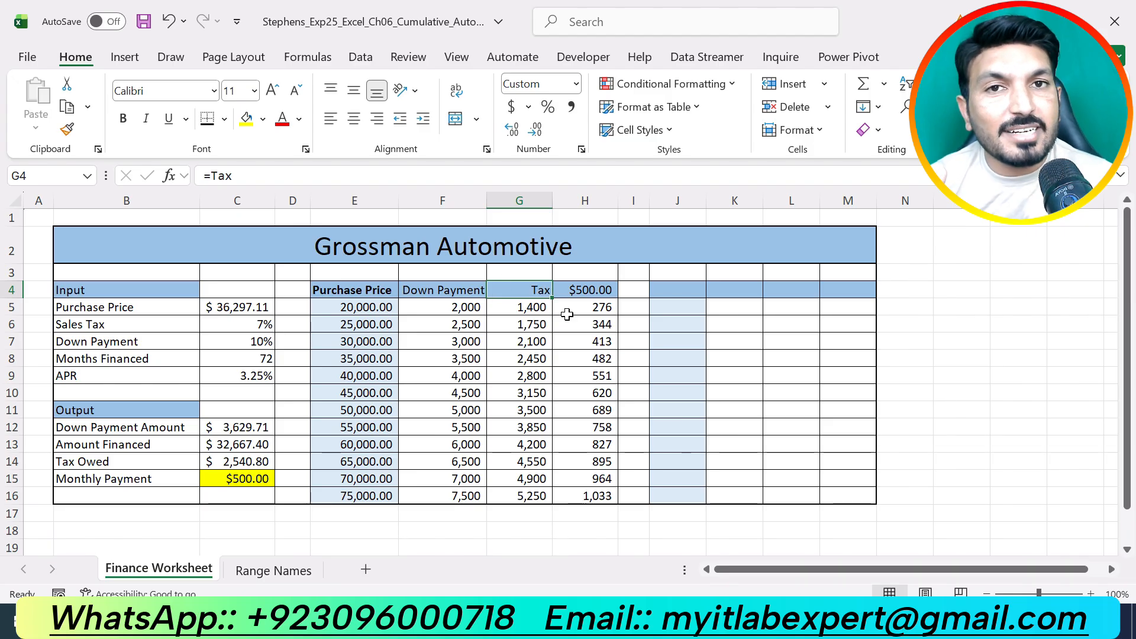
Recheck the H4 heading in Word, return to Excel and replace cell H4's number format with the custom format "Monthly Pmt" in quotation marks.
{"action": "key", "text": "alt+Tab"}
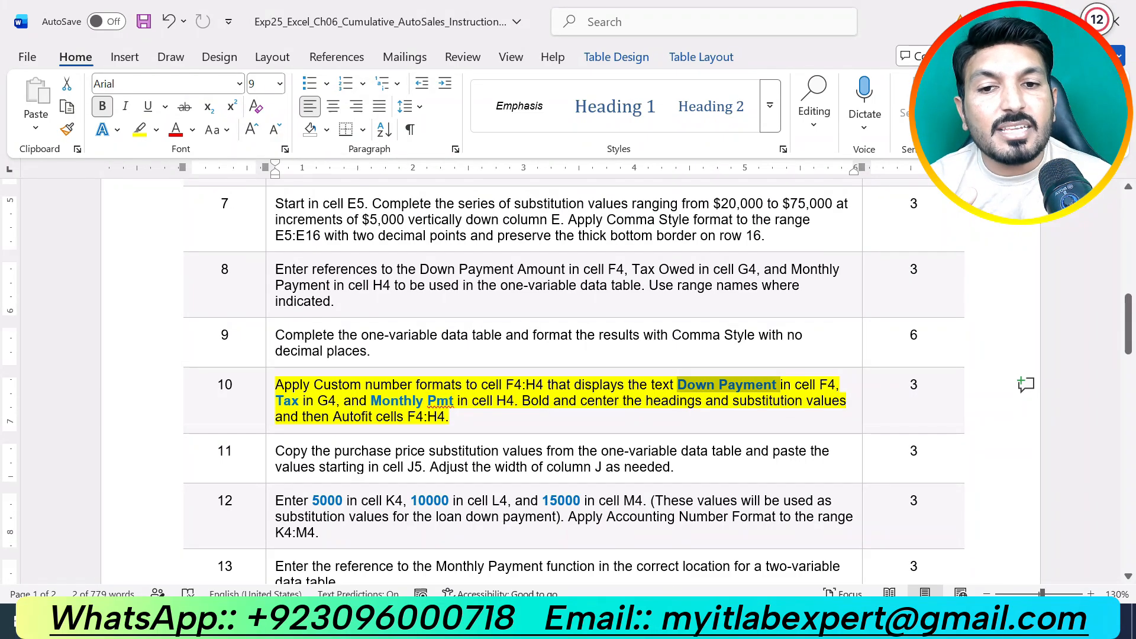
{"action": "key", "text": "alt+Tab"}
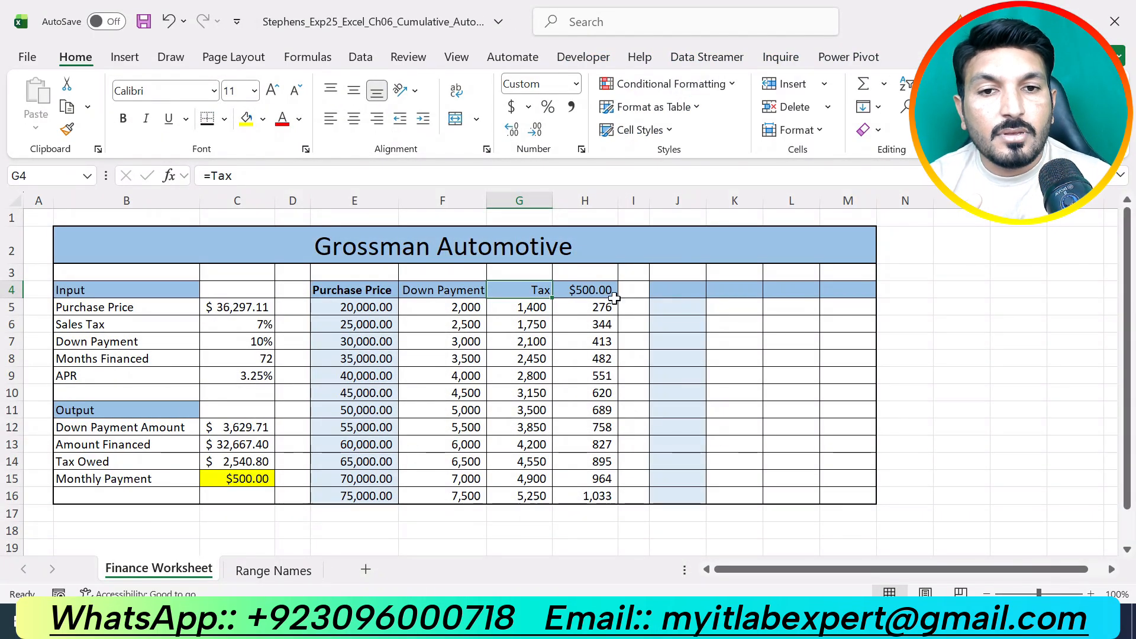
{"action": "left_click", "coordinate": [580, 289]}
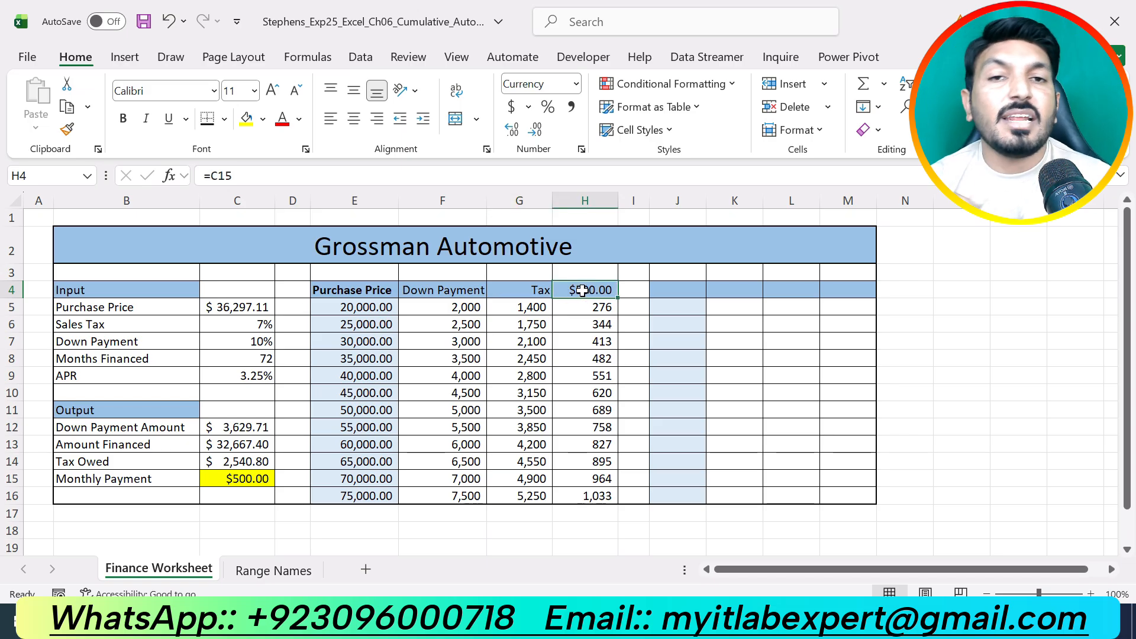
{"action": "left_click", "coordinate": [582, 149]}
{"action": "left_click", "coordinate": [553, 351]}
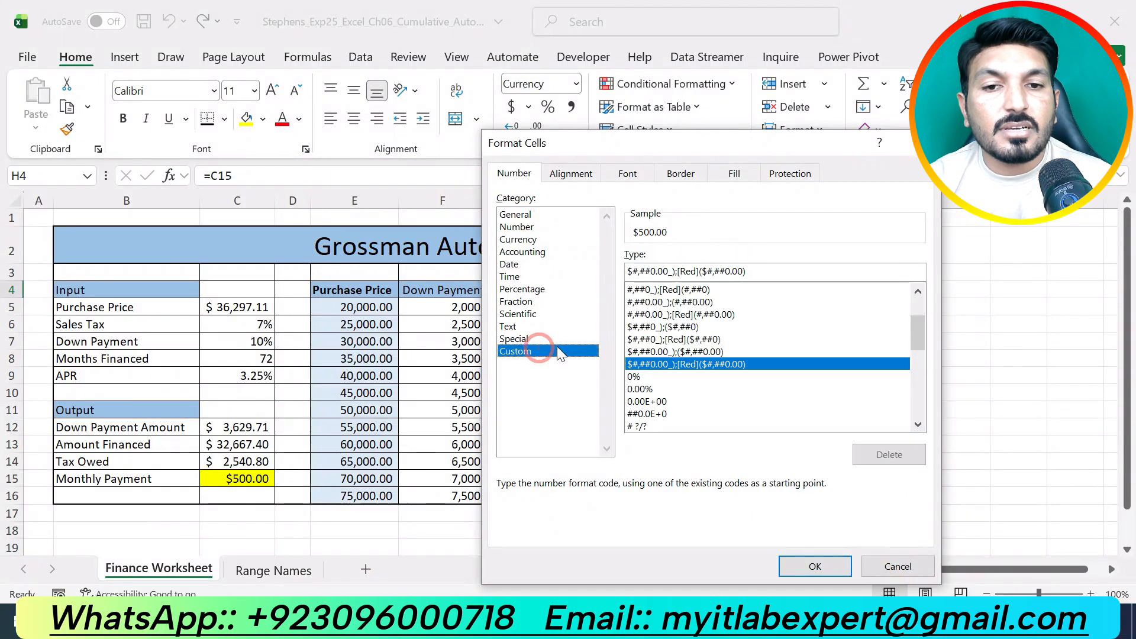
{"action": "left_click", "coordinate": [920, 306]}
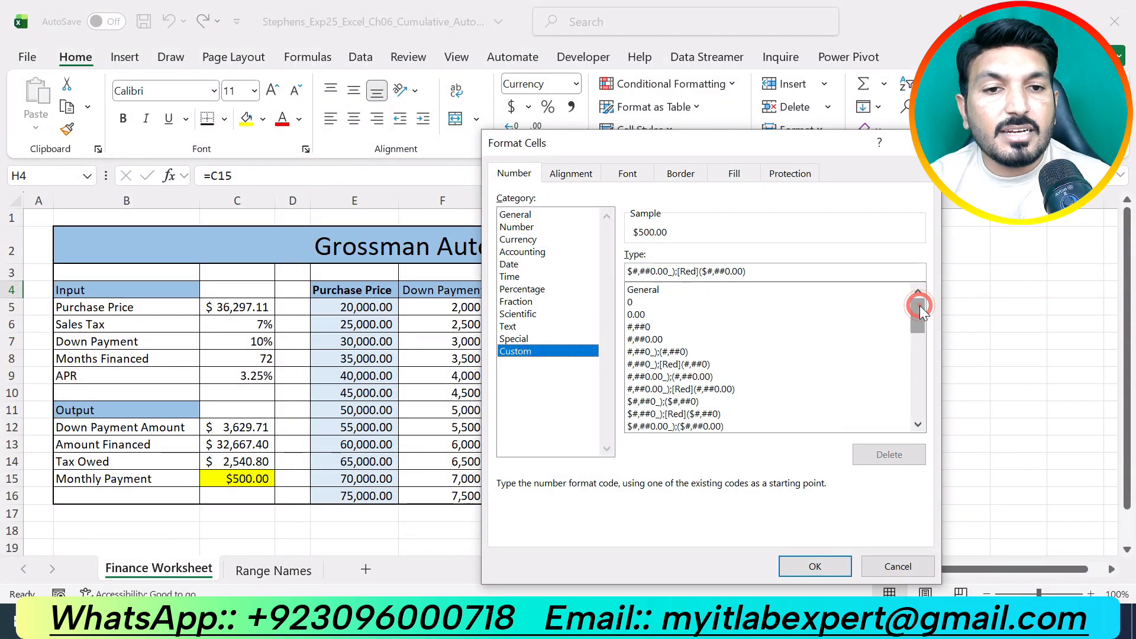
{"action": "left_click", "coordinate": [705, 290]}
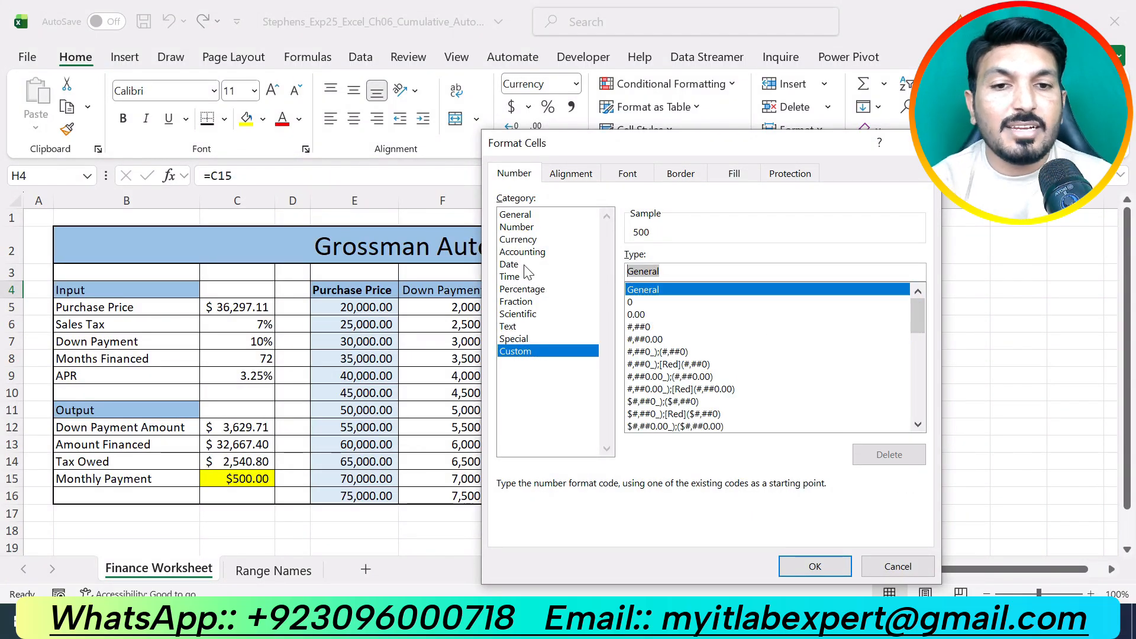
{"action": "key", "text": "BackSpace"}
{"action": "type", "text": "\"Mo"}
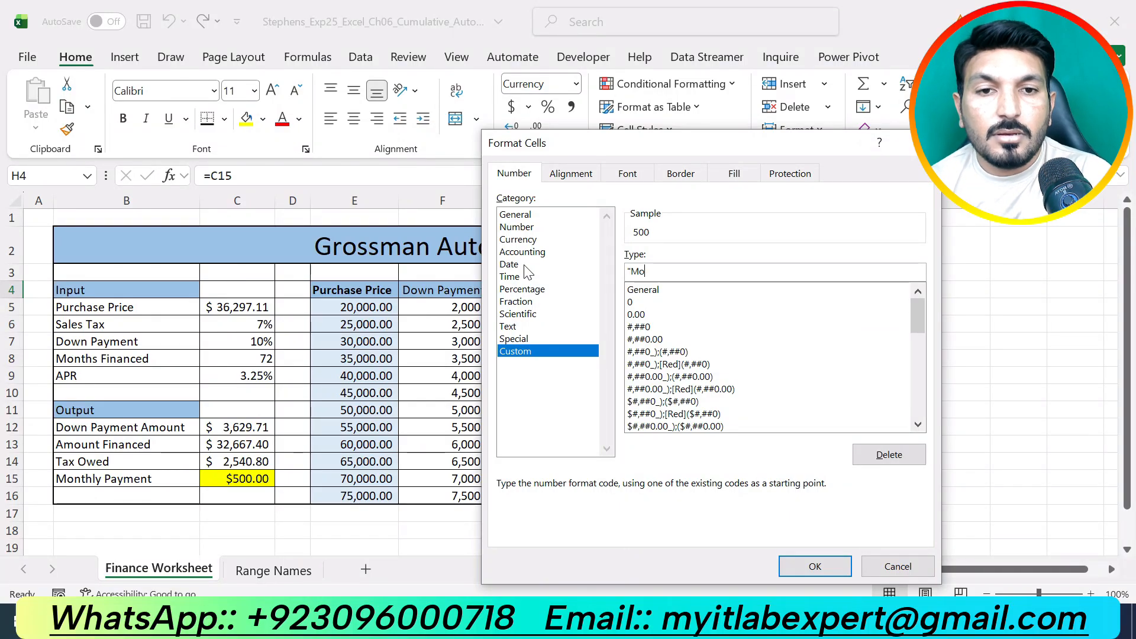
{"action": "type", "text": "anthly "}
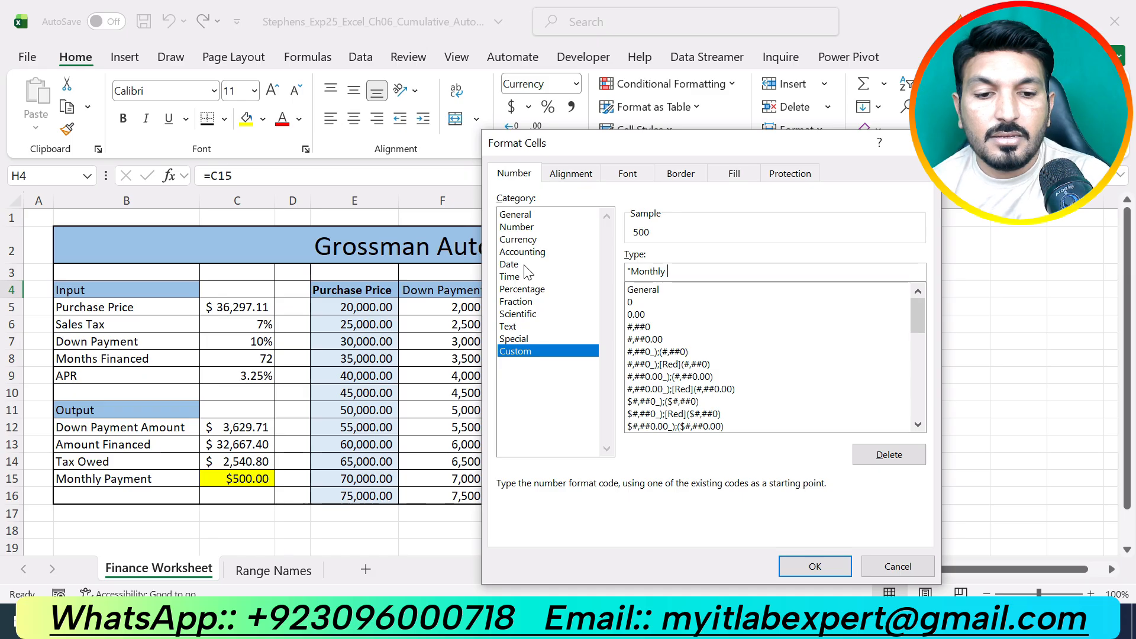
{"action": "type", "text": "Pmt\""}
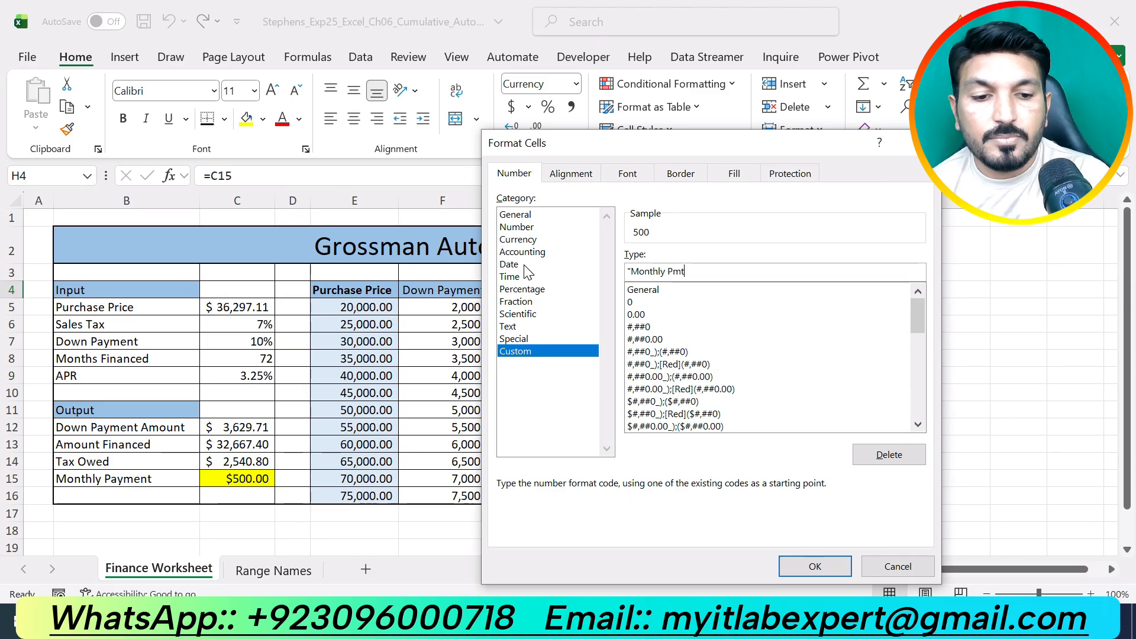
{"action": "left_click", "coordinate": [816, 567]}
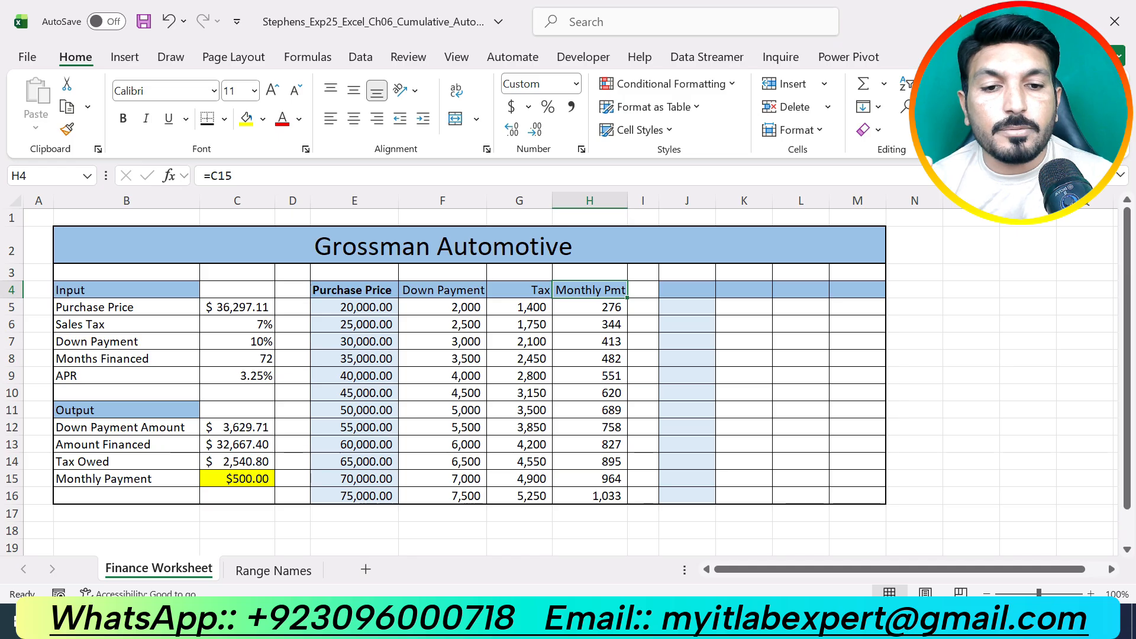
Reread instruction 10 in Word, return to Excel, and bold and center the data table headings in F4:H4.
{"action": "key", "text": "alt+Tab"}
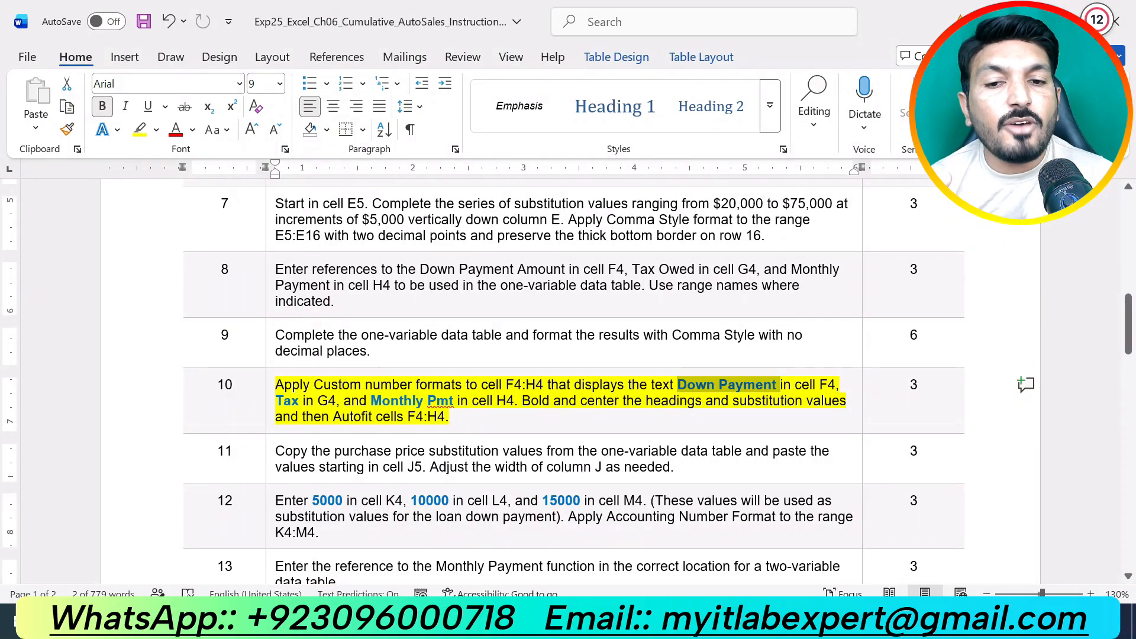
{"action": "mouse_move", "coordinate": [676, 623]}
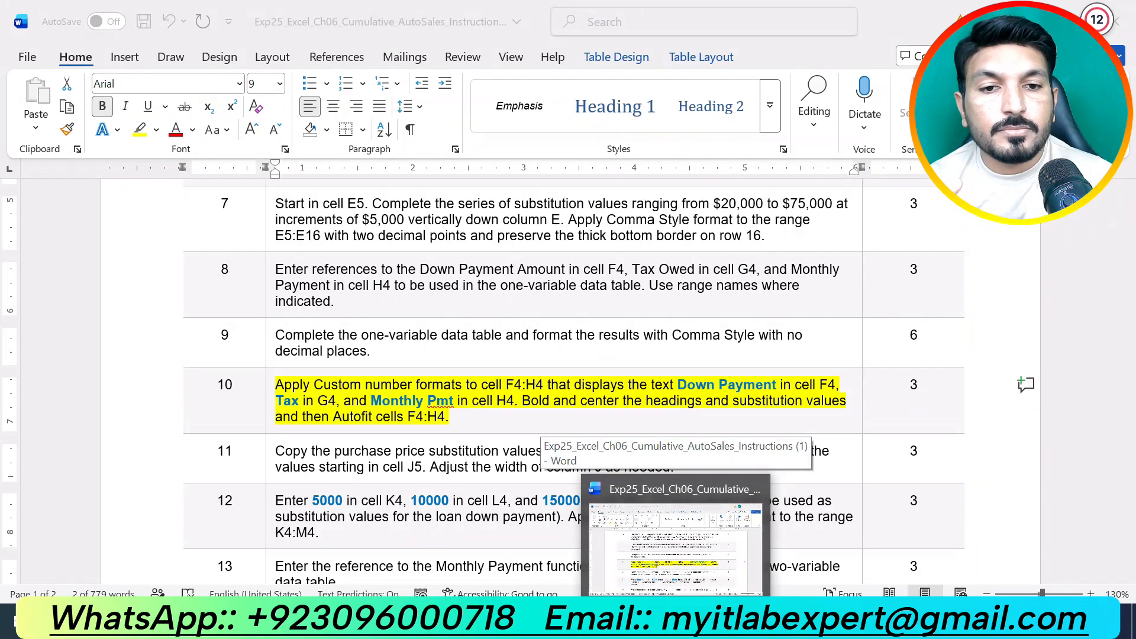
{"action": "left_click", "coordinate": [676, 622]}
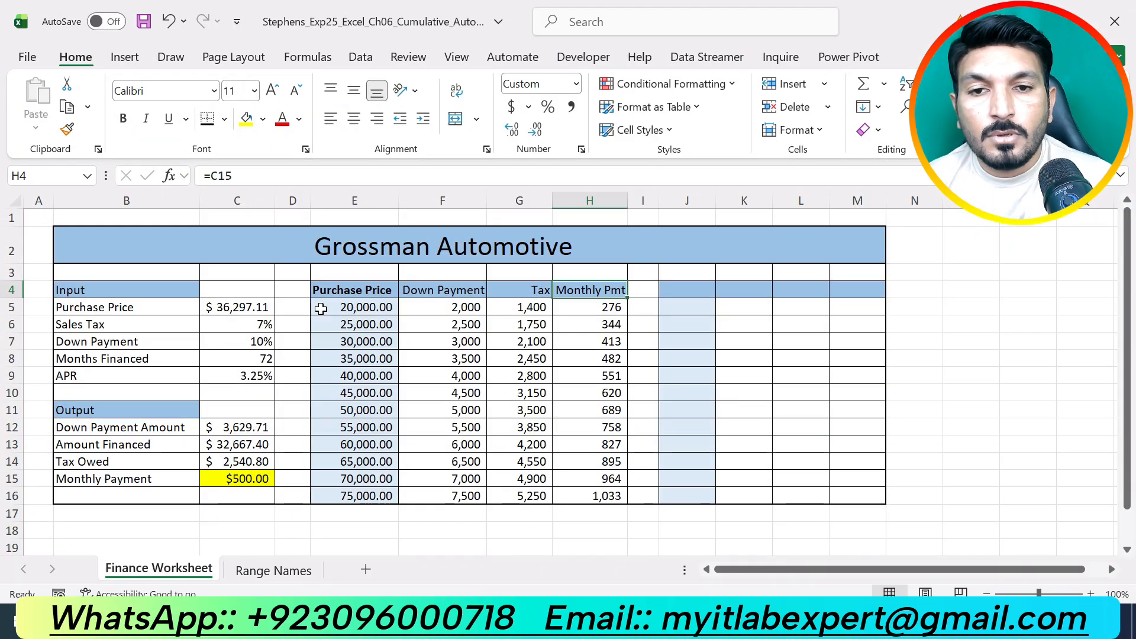
{"action": "left_click_drag", "start_coordinate": [436, 289], "coordinate": [594, 291]}
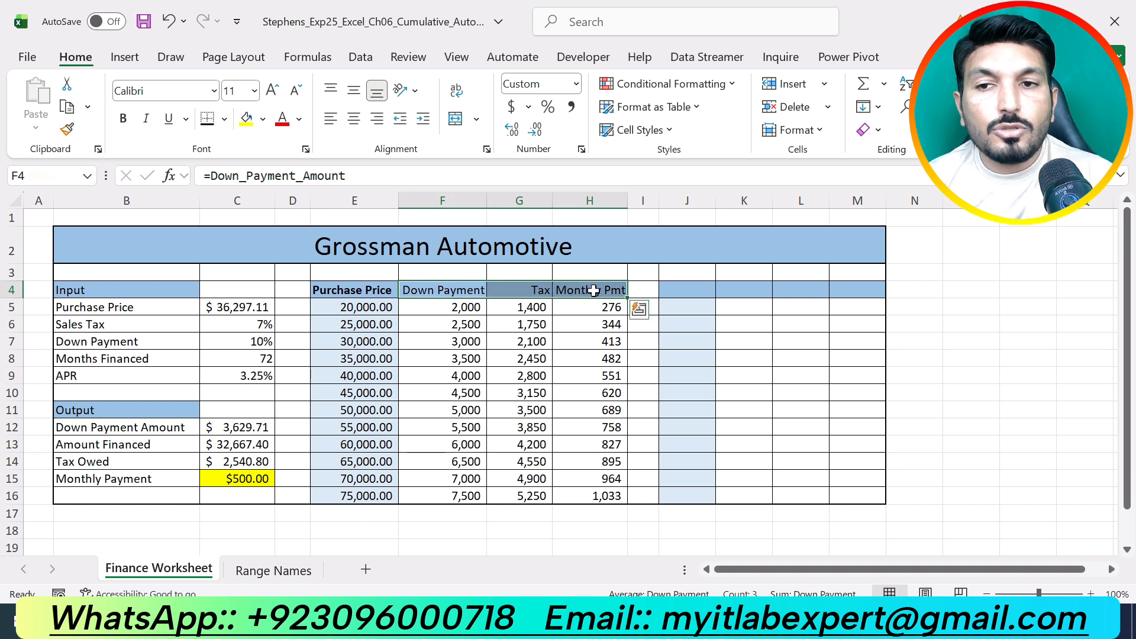
{"action": "left_click", "coordinate": [122, 118]}
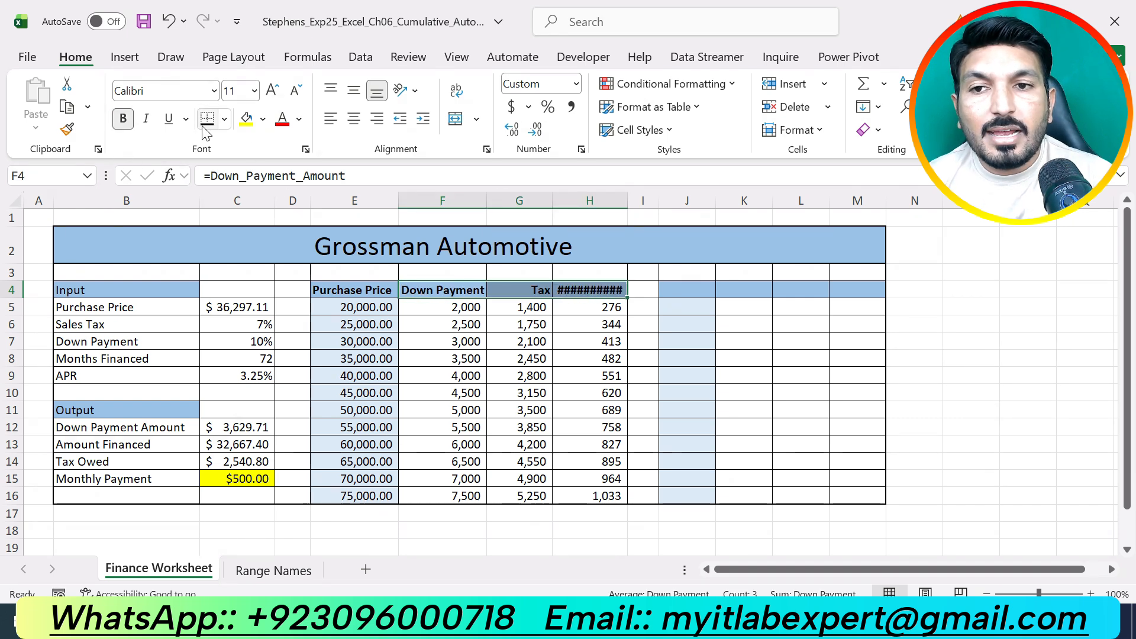
{"action": "left_click", "coordinate": [354, 118]}
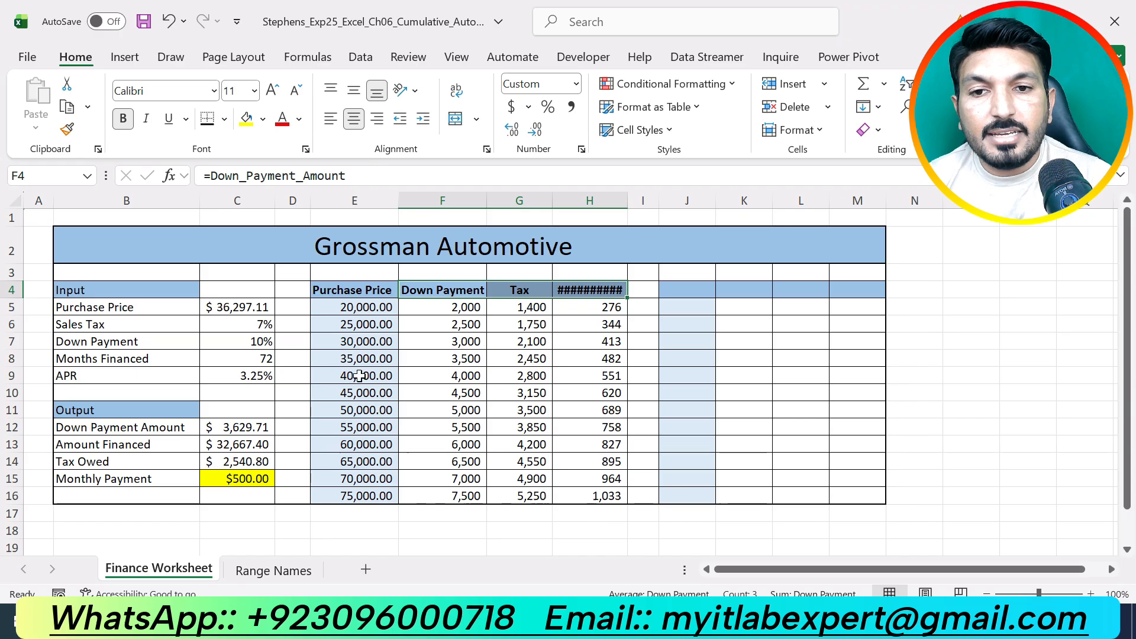
Bold and center the purchase price substitution values in E5:E16.
{"action": "left_click_drag", "start_coordinate": [360, 307], "coordinate": [361, 496]}
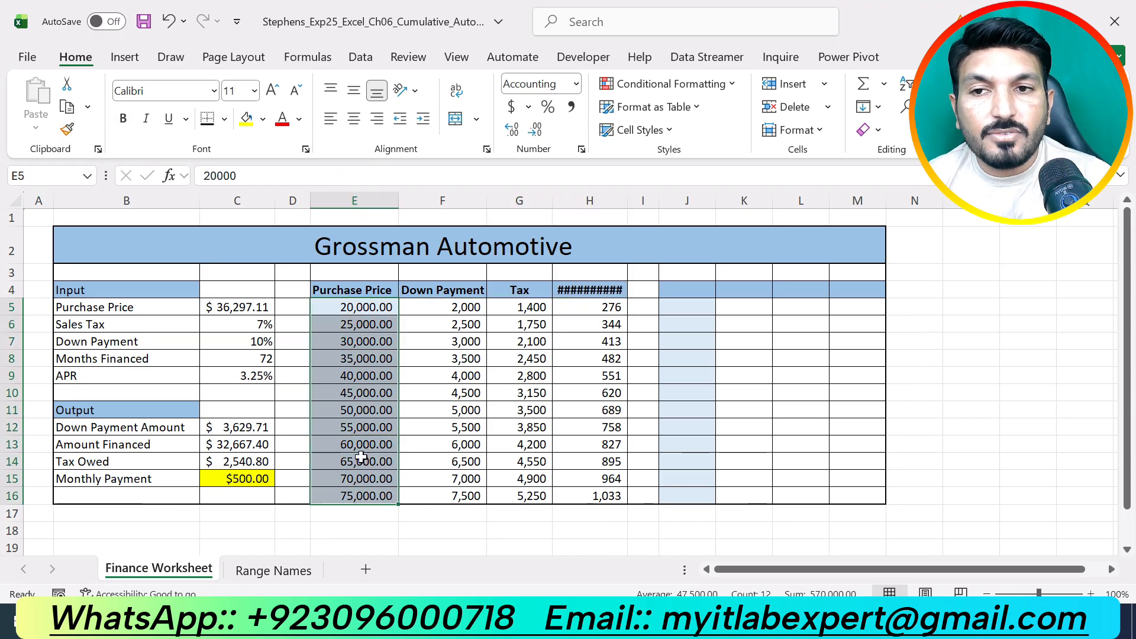
{"action": "left_click", "coordinate": [123, 118]}
{"action": "left_click", "coordinate": [354, 119]}
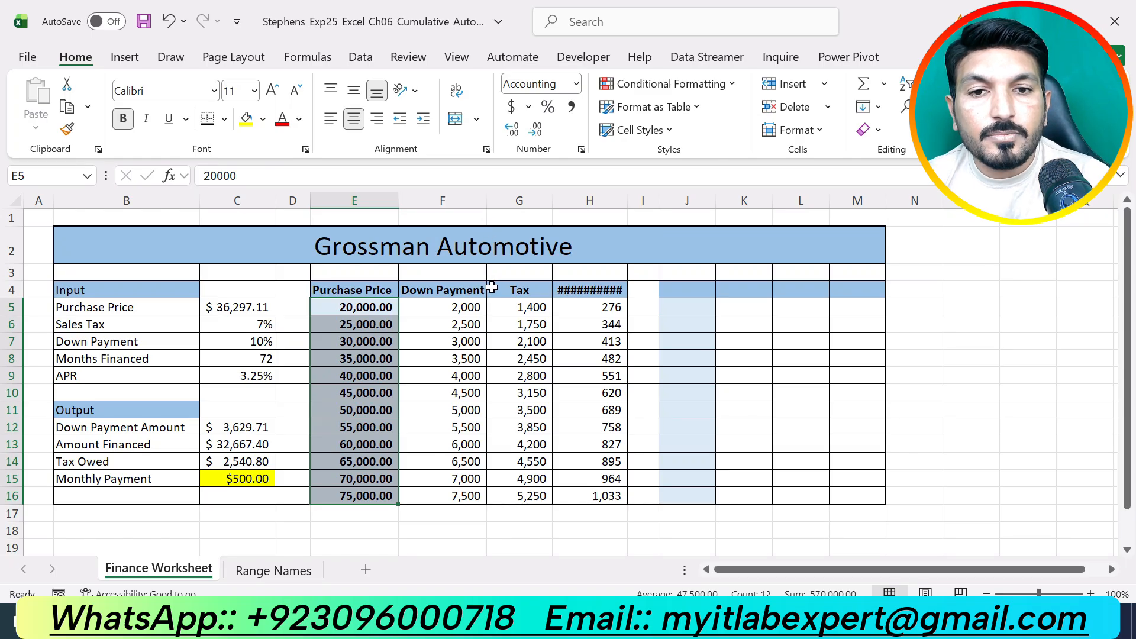
AutoFit the column widths to the headings in F4:H4, and fit column G to its full contents.
{"action": "left_click", "coordinate": [471, 288]}
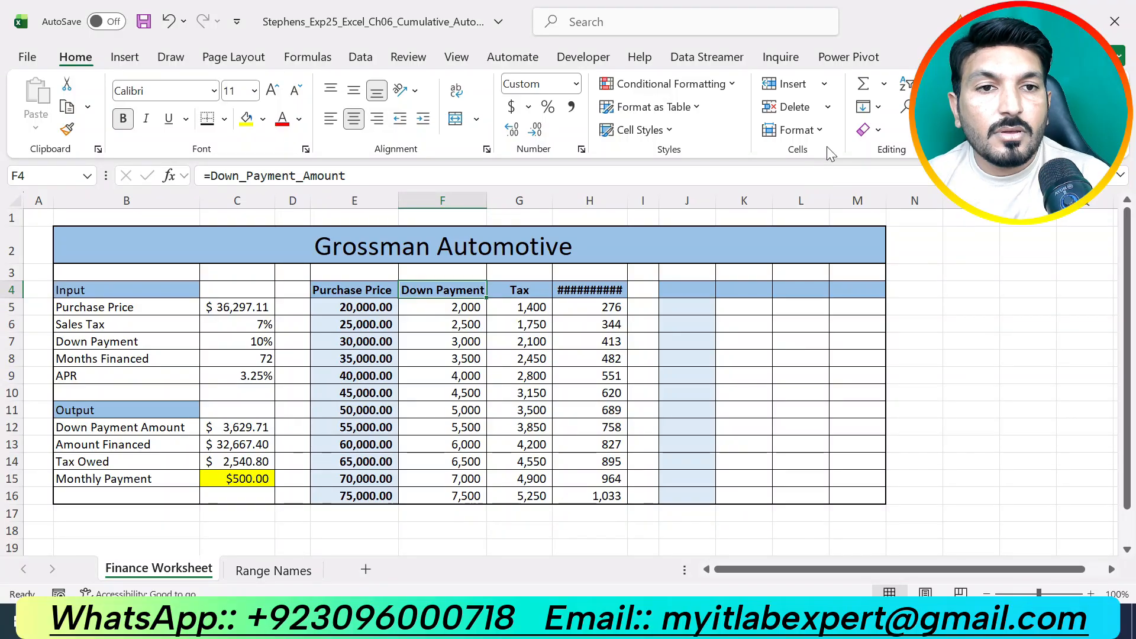
{"action": "left_click_drag", "start_coordinate": [425, 293], "coordinate": [590, 292]}
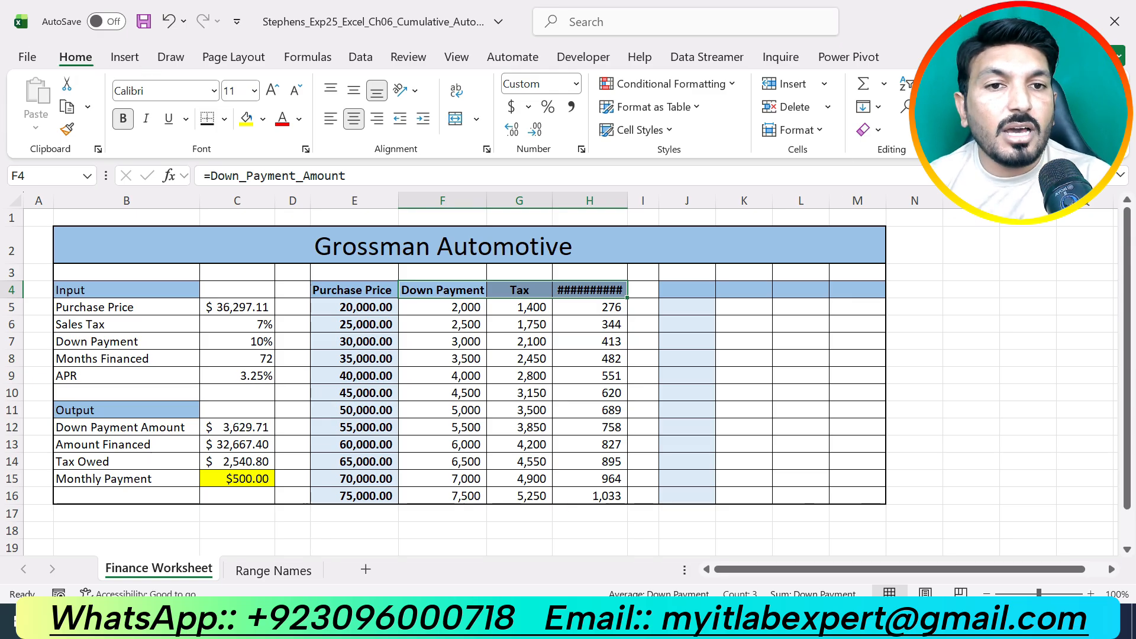
{"action": "left_click", "coordinate": [798, 131]}
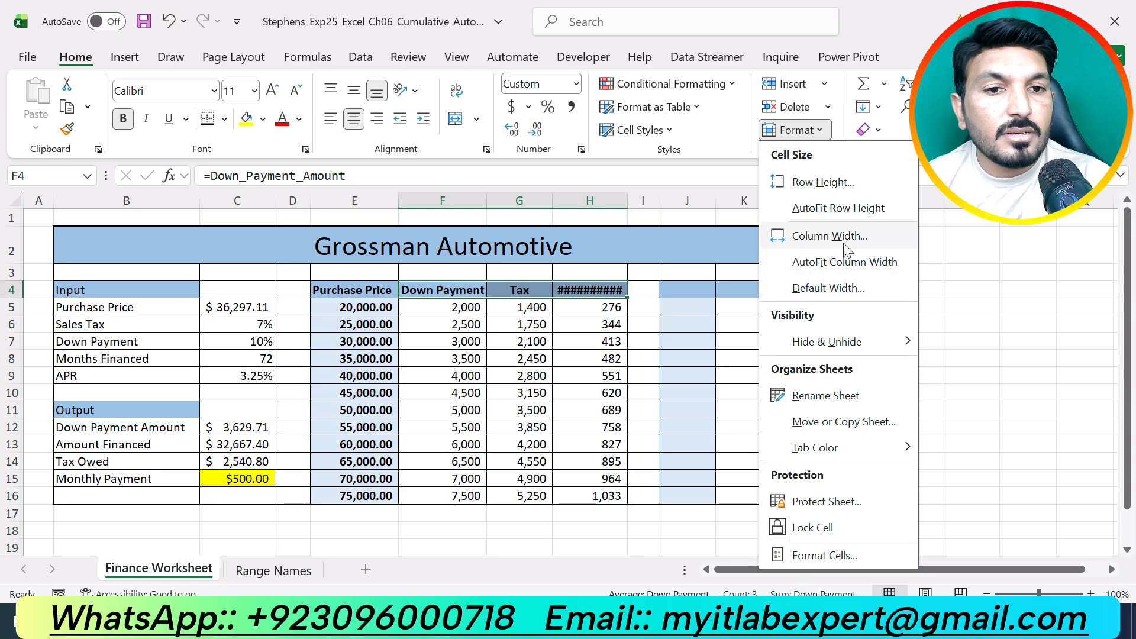
{"action": "left_click", "coordinate": [845, 262]}
{"action": "left_click", "coordinate": [897, 340]}
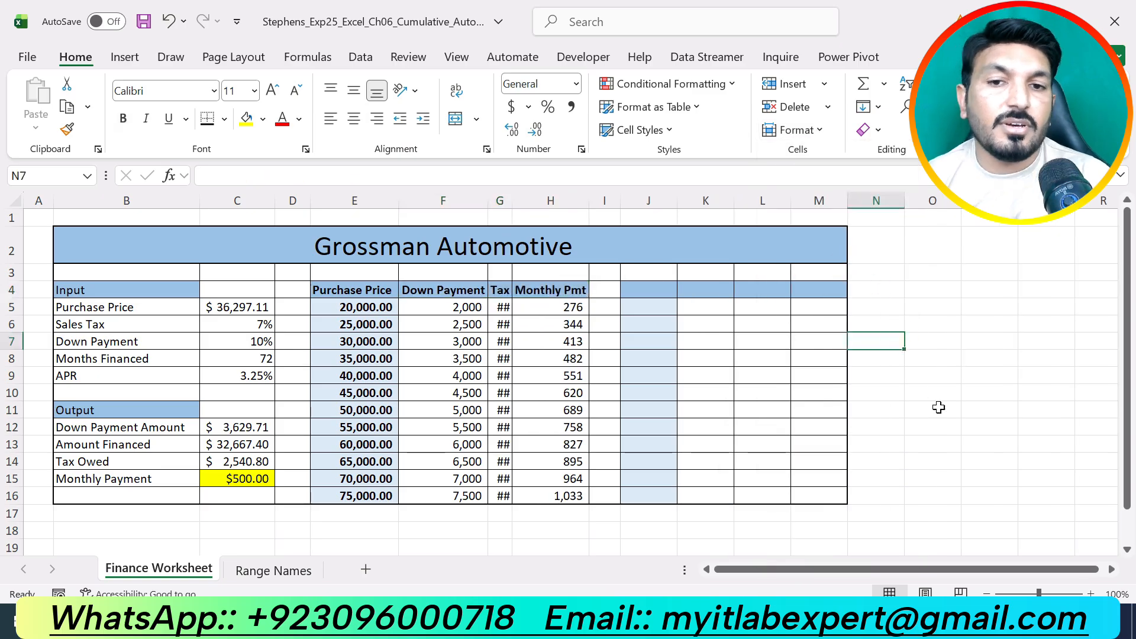
{"action": "double_click", "coordinate": [514, 199]}
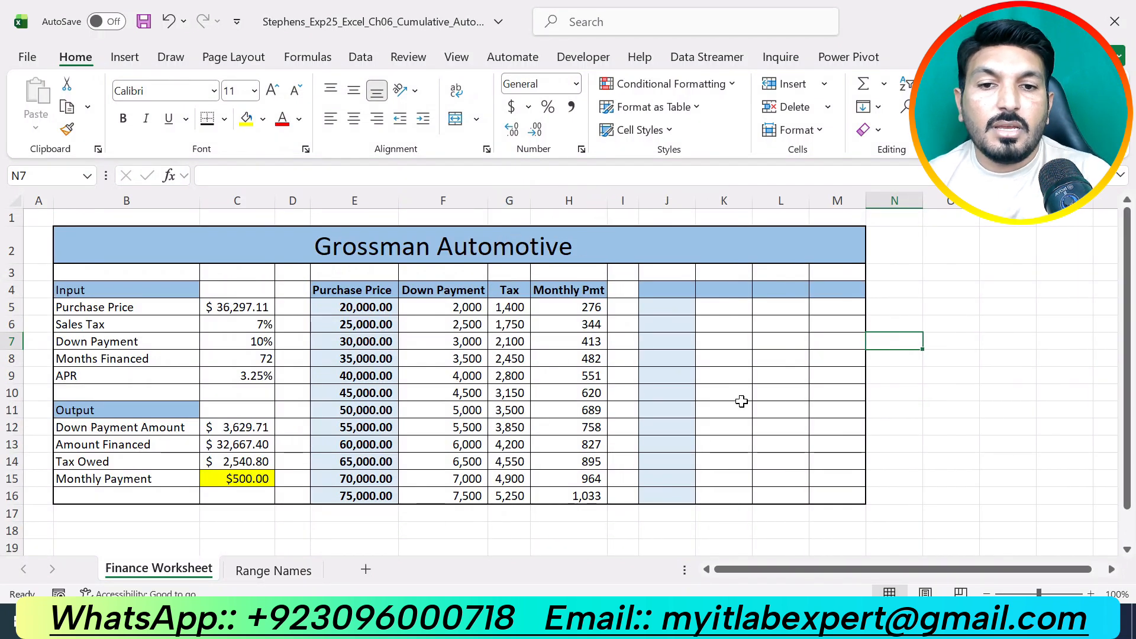
{"action": "left_click", "coordinate": [940, 445]}
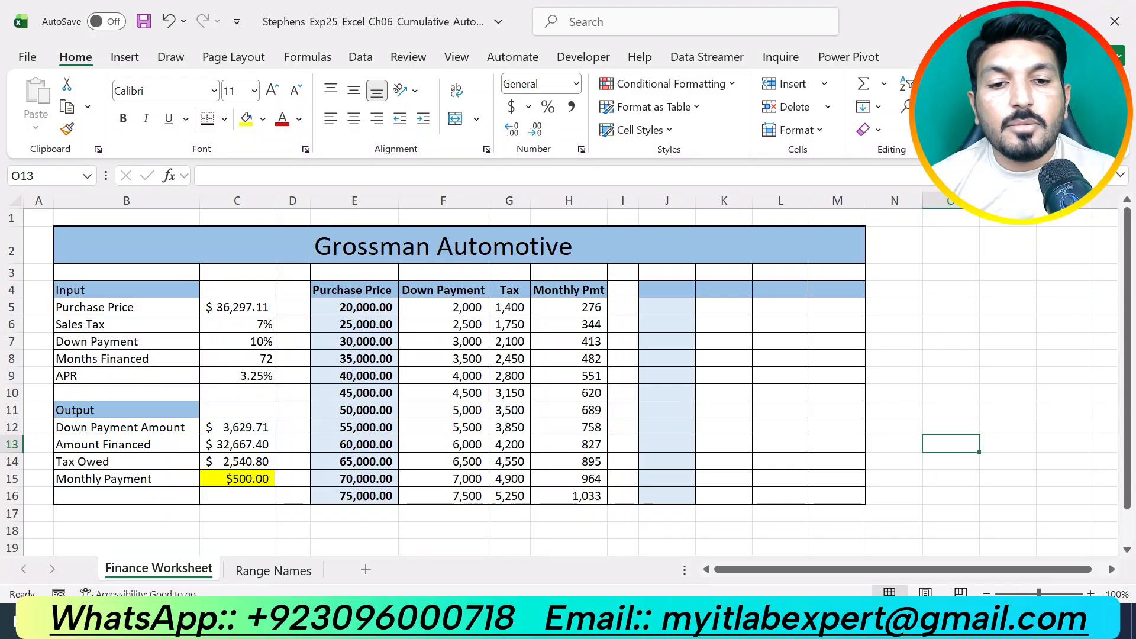
Switch to Word to look through the assignment instructions around steps 11 to 14, and return to the Excel worksheet.
{"action": "key", "text": "alt+Tab"}
{"action": "scroll", "coordinate": [743, 450], "scroll_direction": "down", "scroll_amount": 20}
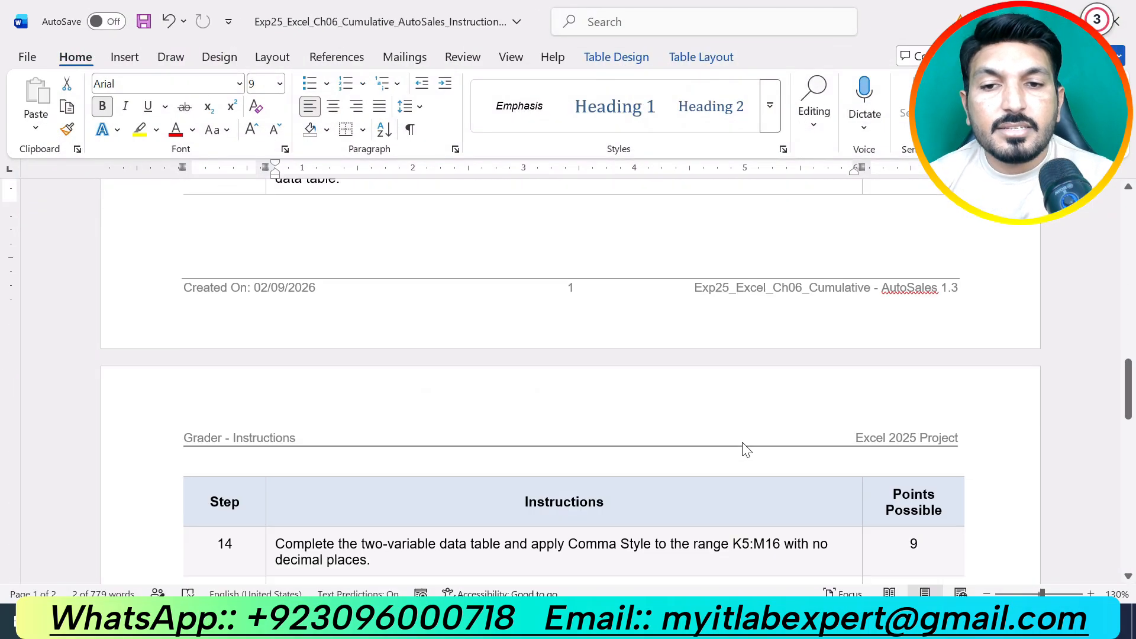
{"action": "scroll", "coordinate": [742, 443], "scroll_direction": "up", "scroll_amount": 10}
{"action": "scroll", "coordinate": [742, 442], "scroll_direction": "up", "scroll_amount": 15}
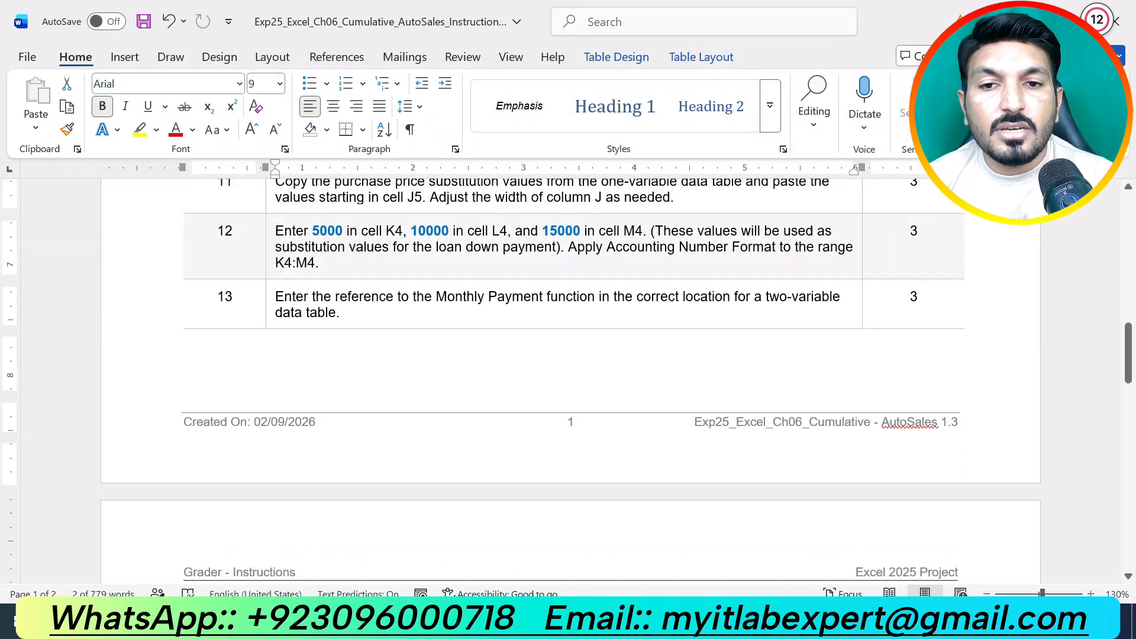
{"action": "scroll", "coordinate": [742, 443], "scroll_direction": "up", "scroll_amount": 5}
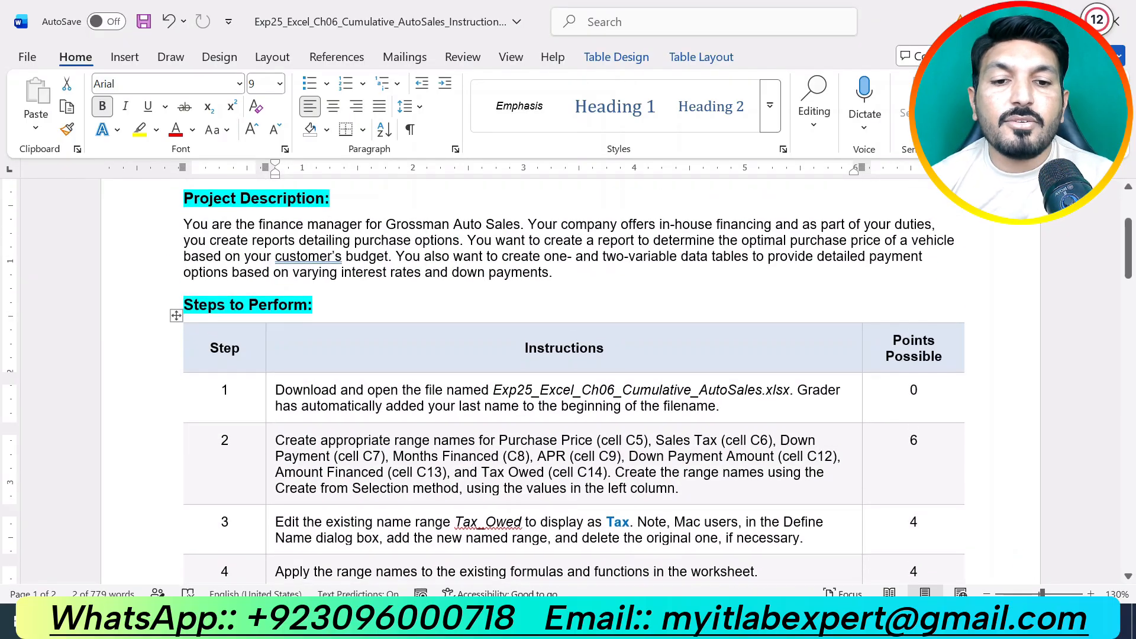
{"action": "key", "text": "alt+Tab"}
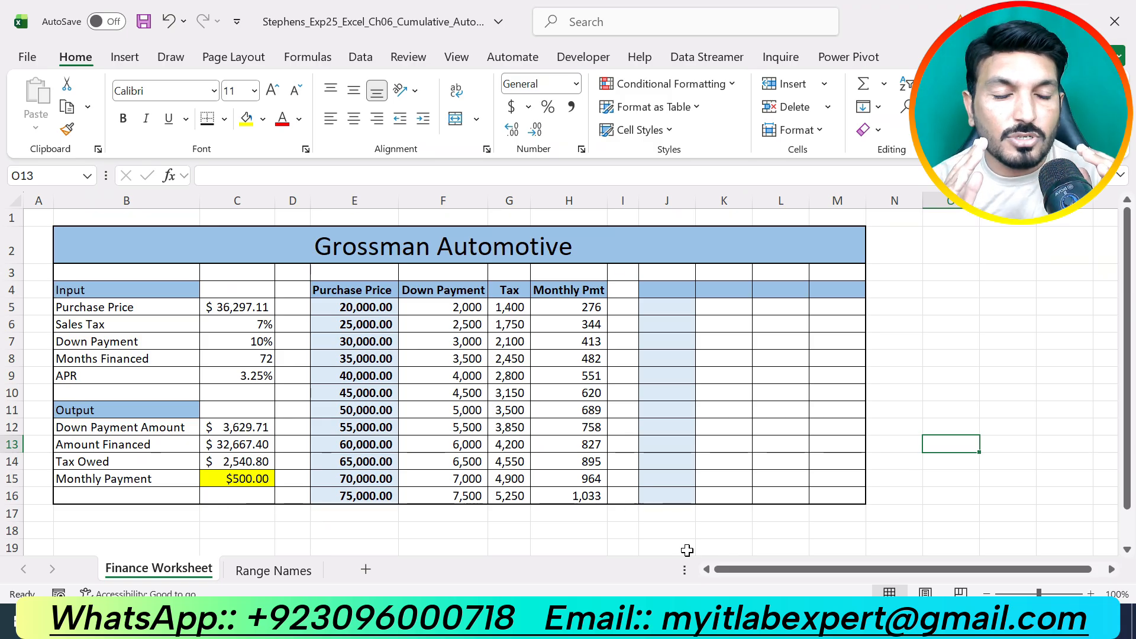
{"action": "left_click", "coordinate": [949, 491]}
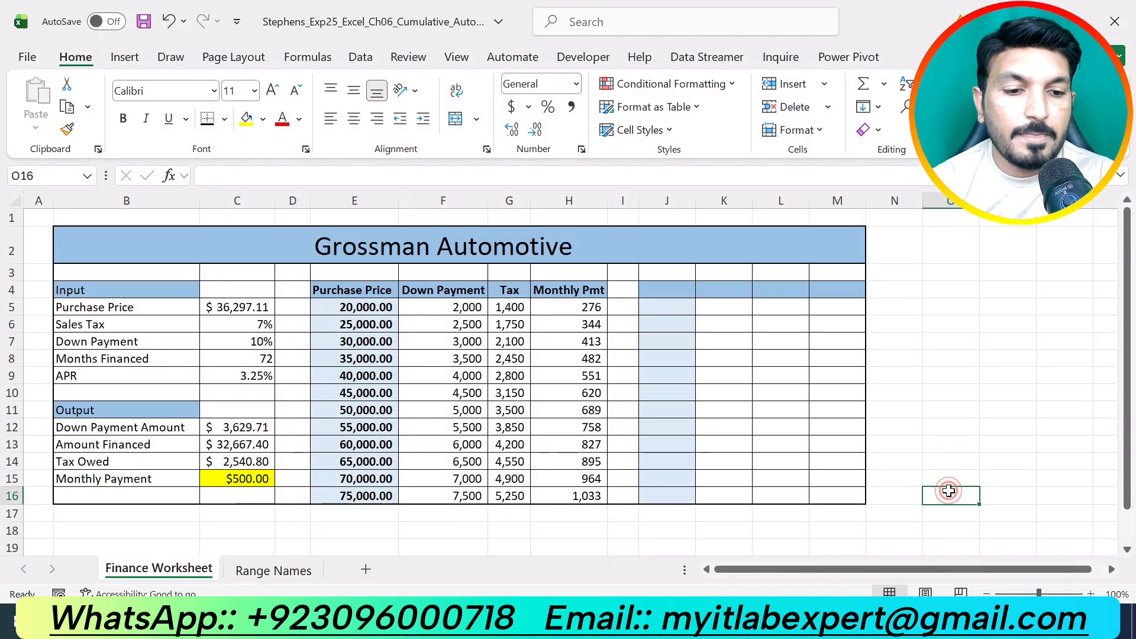